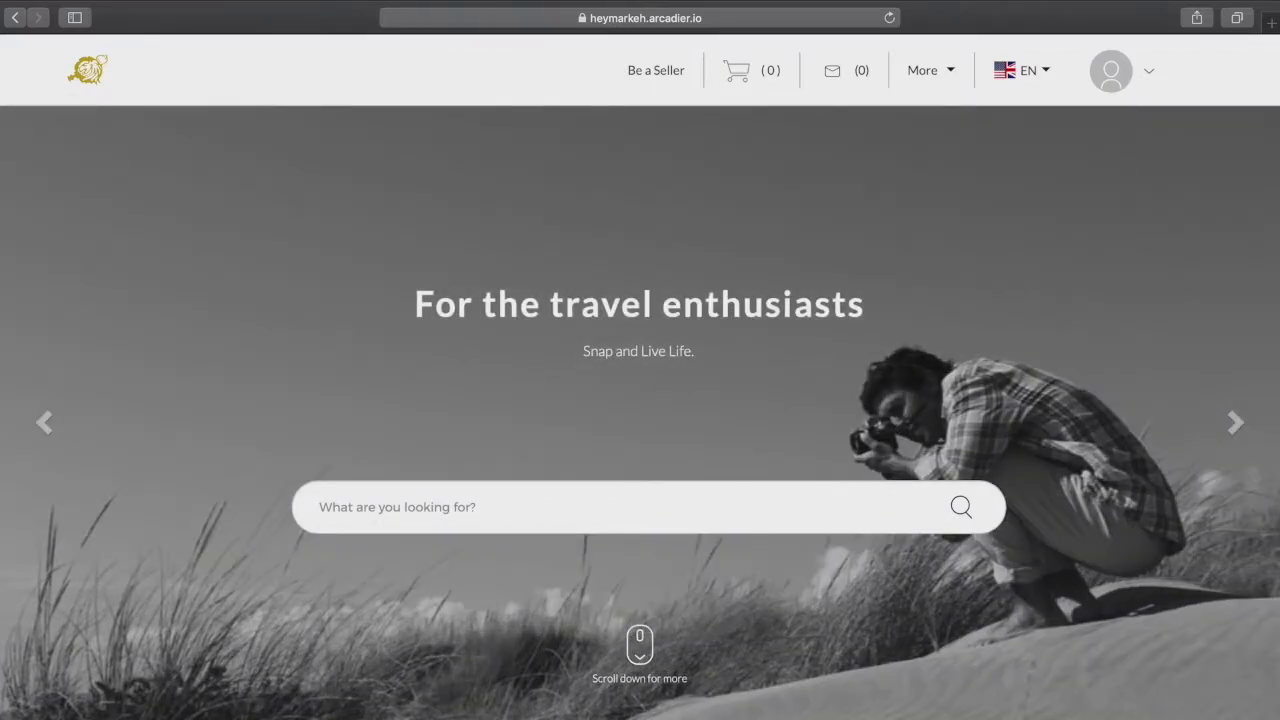
# Scroll down through the Heymarkeh marketplace homepage
pyautogui.scroll(-5, 640, 412)
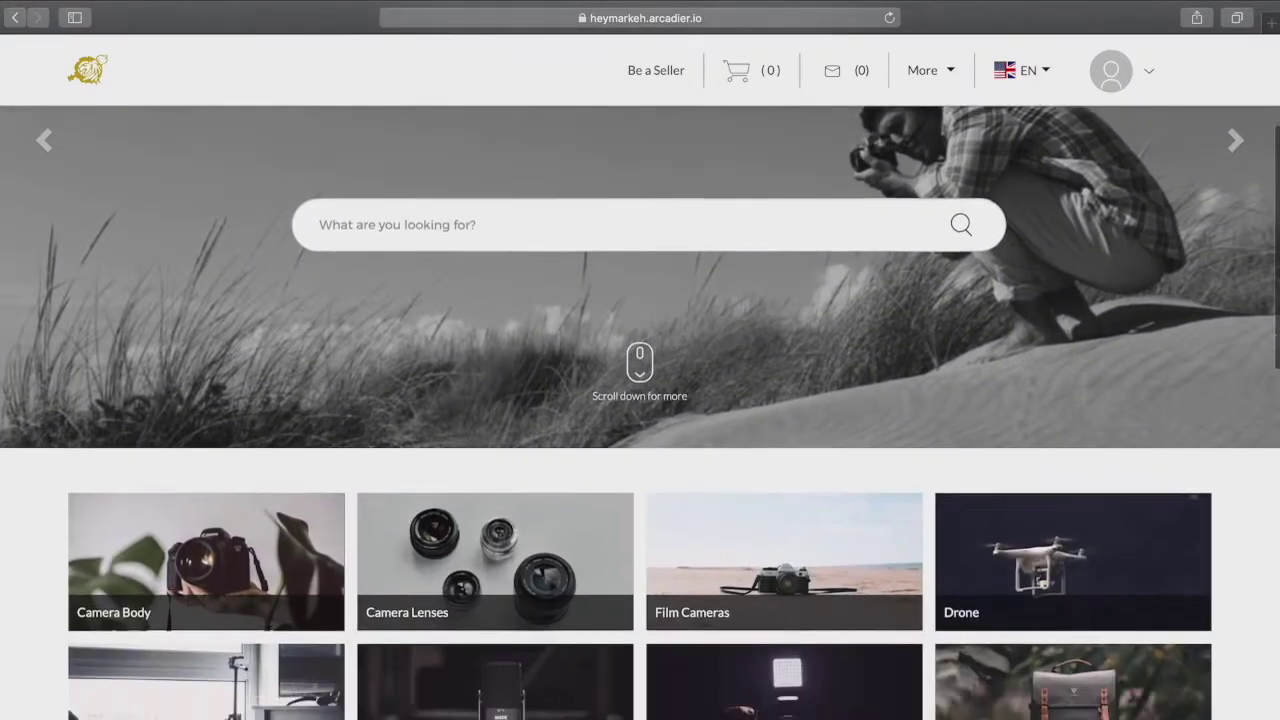
pyautogui.scroll(-3, 640, 412)
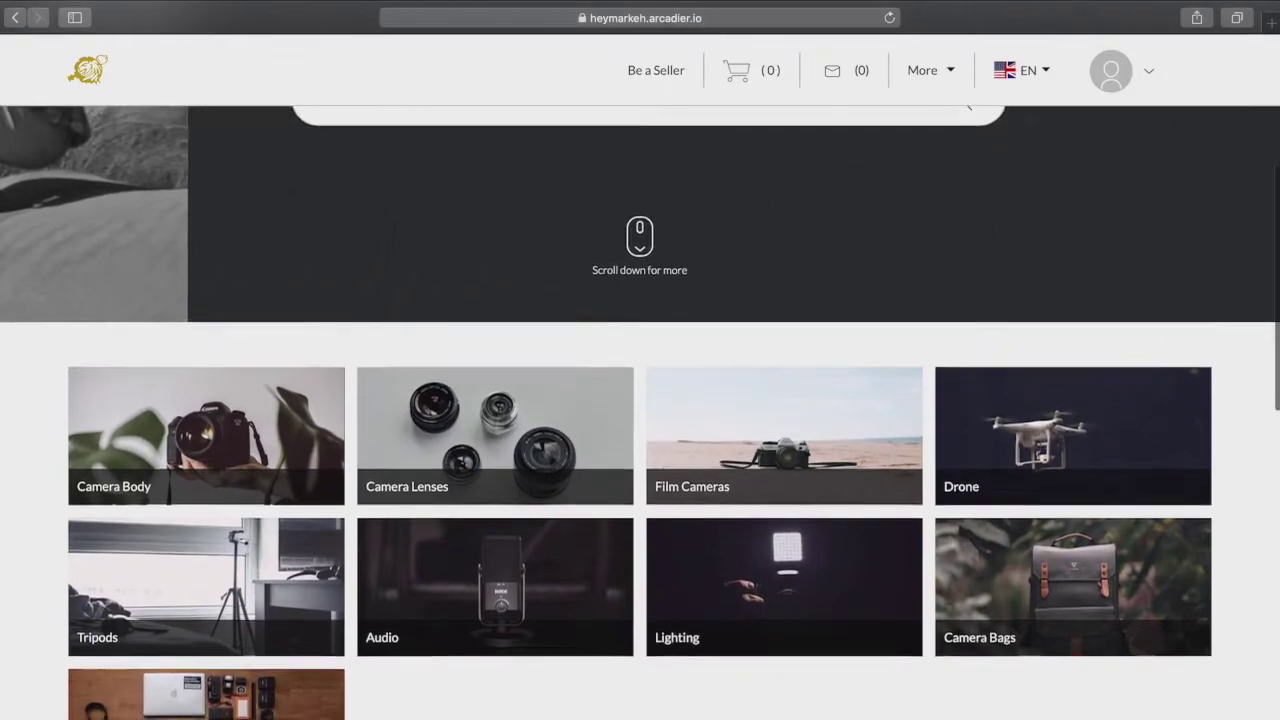
pyautogui.scroll(-2, 640, 412)
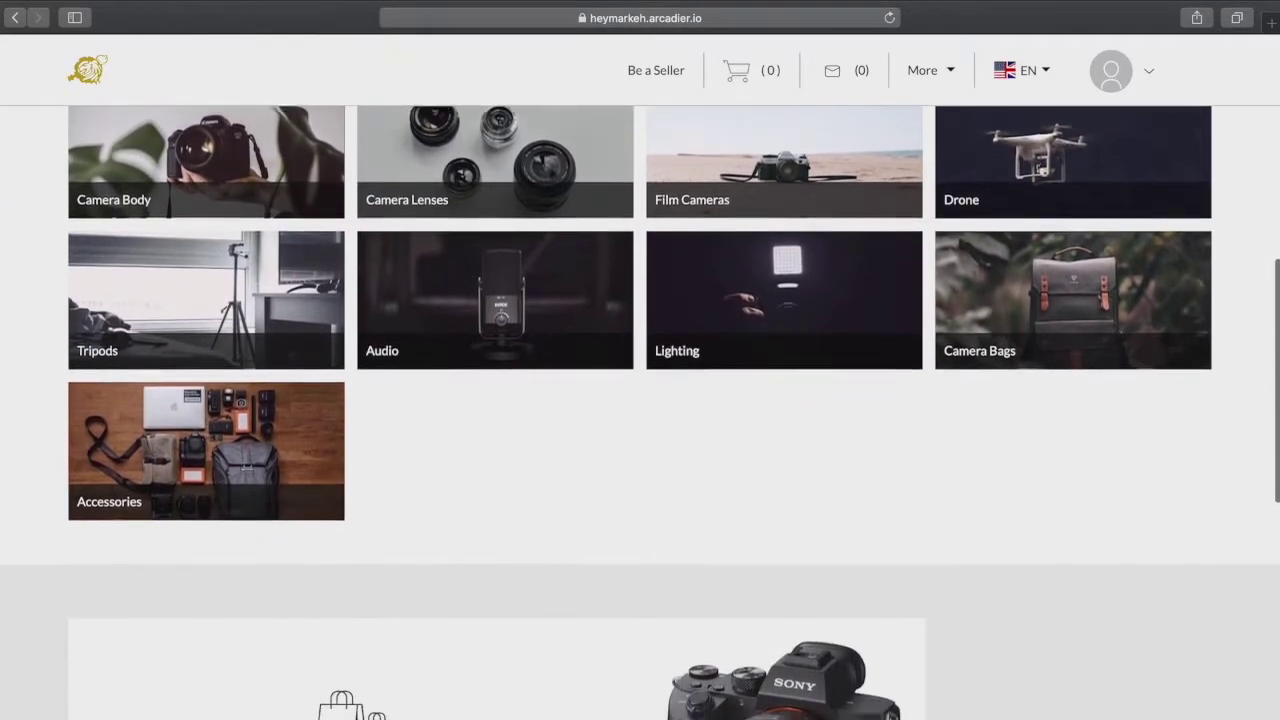
pyautogui.scroll(-5, 640, 412)
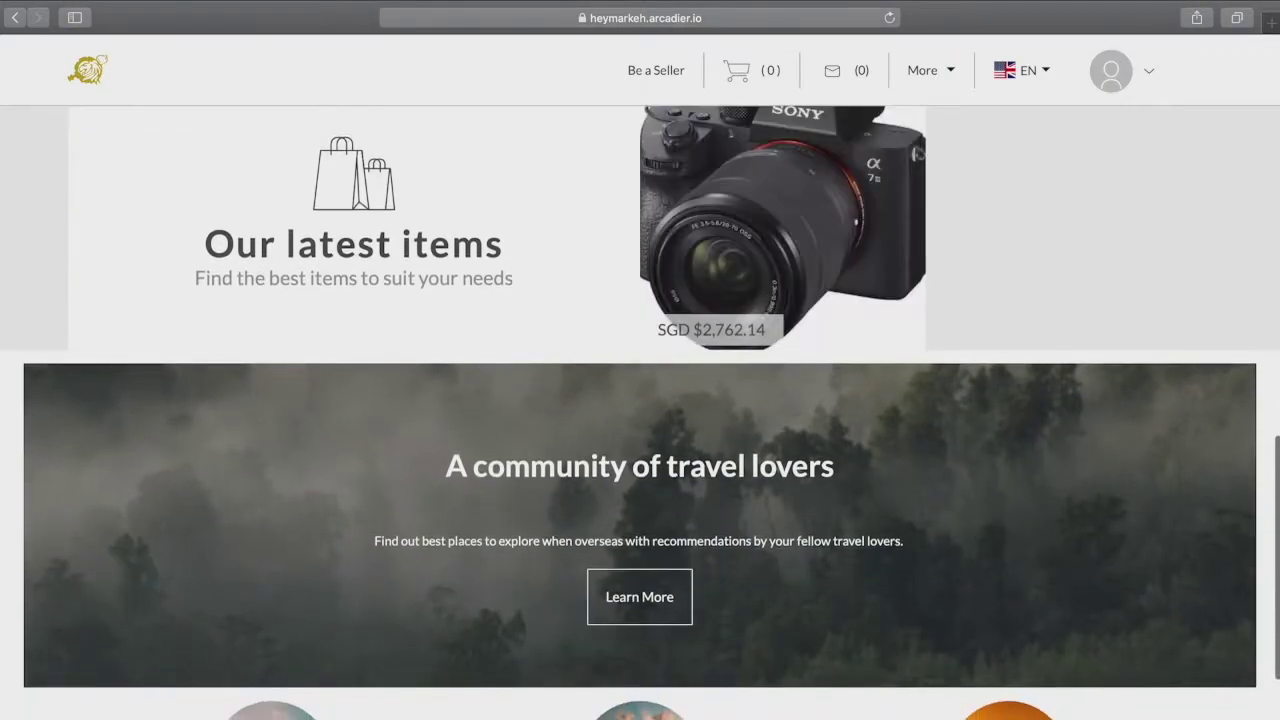
pyautogui.scroll(-3, 640, 412)
pyautogui.scroll(-3, 640, 412)
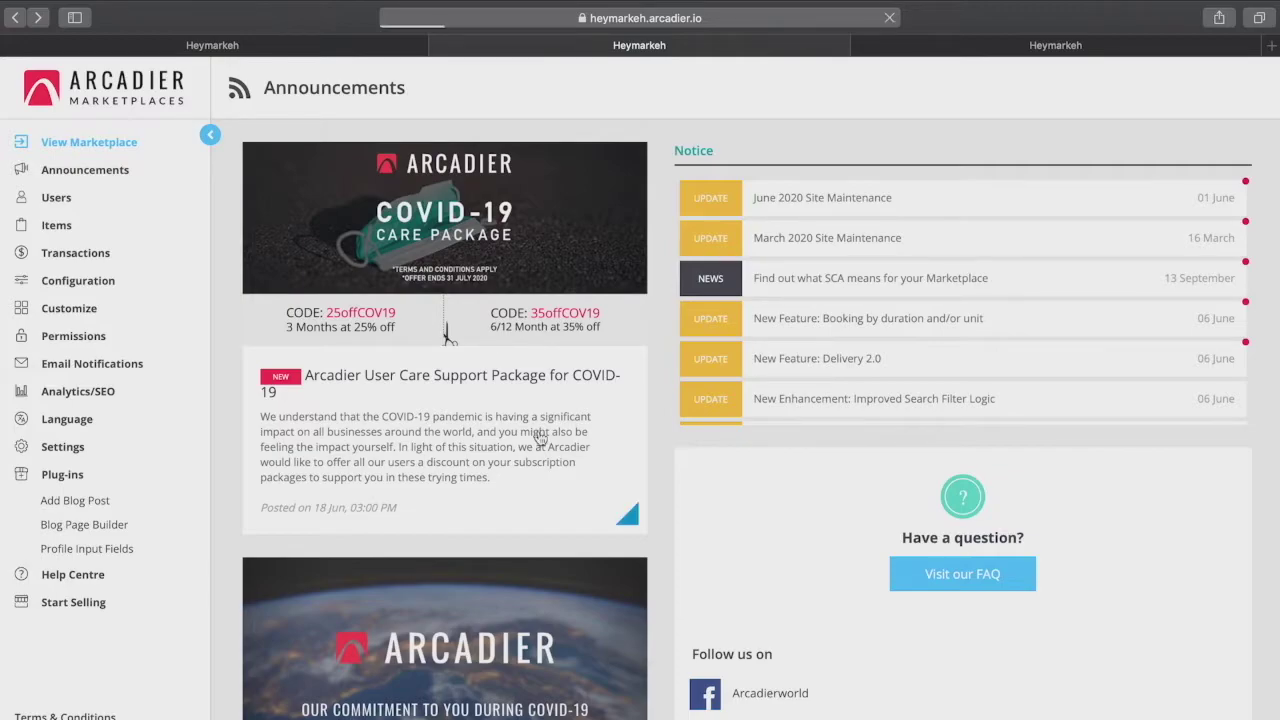
# View the seller's Your Items page via Start Selling, then return to the admin Announcements tab
pyautogui.click(80, 602)
pyautogui.click(694, 396)
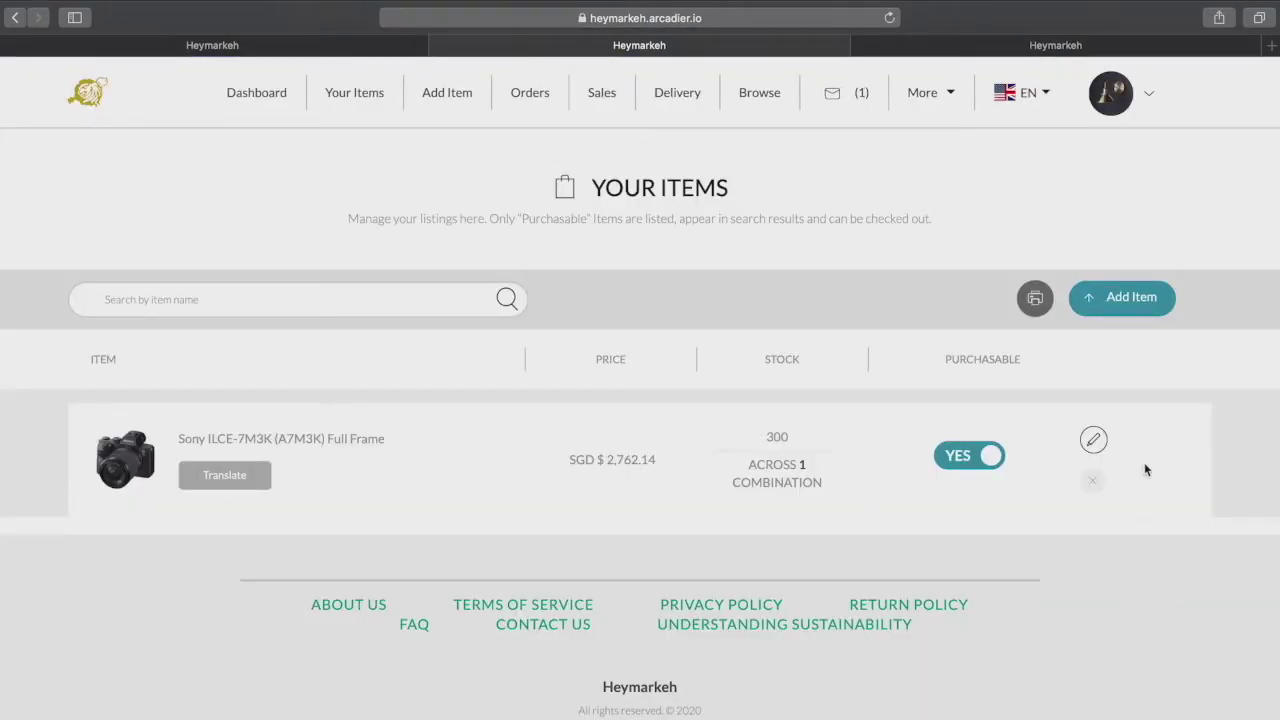
pyautogui.click(1048, 45)
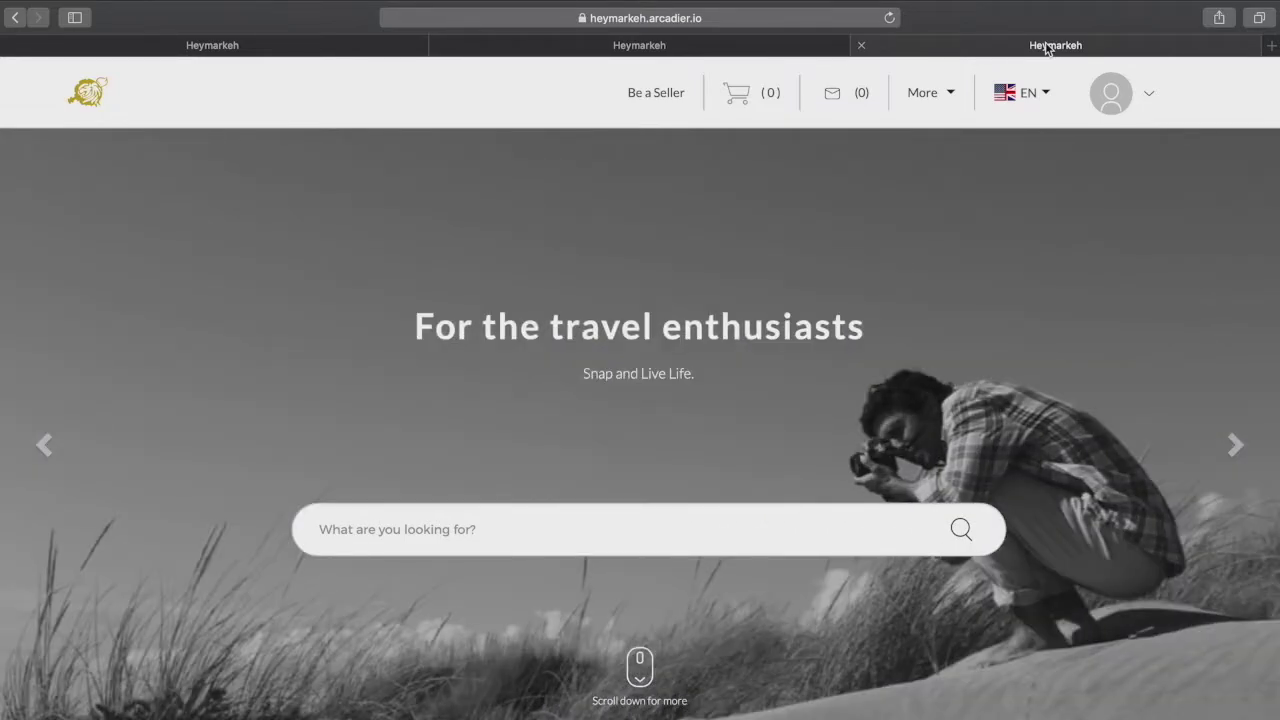
pyautogui.click(229, 47)
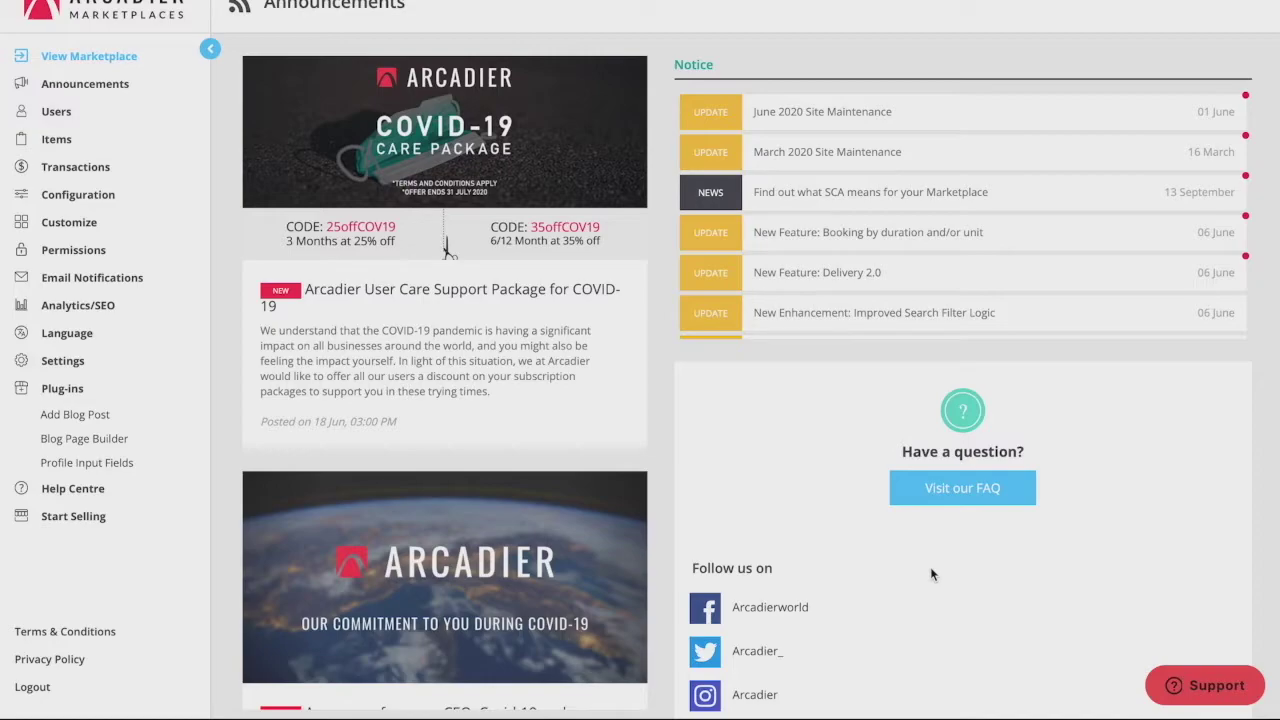
# Search support for 'categories', read the Adding Categories article, then go to the Users list
pyautogui.click(1208, 686)
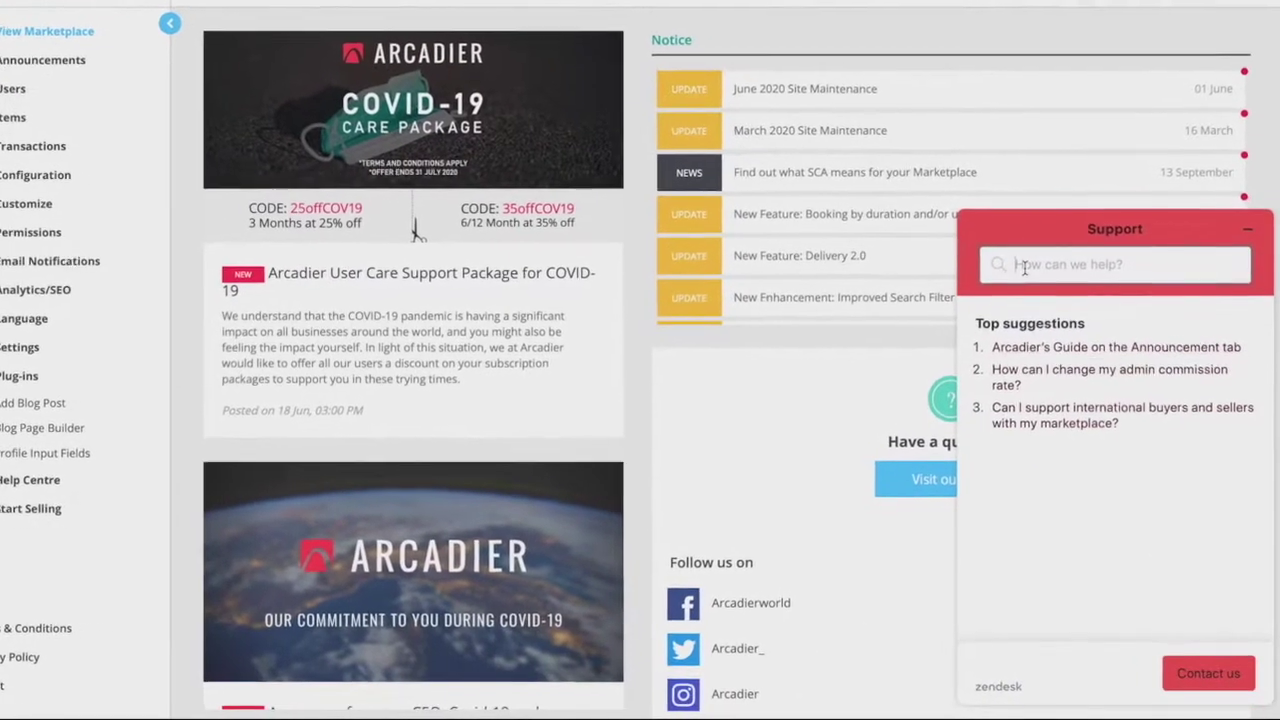
pyautogui.write('categories')
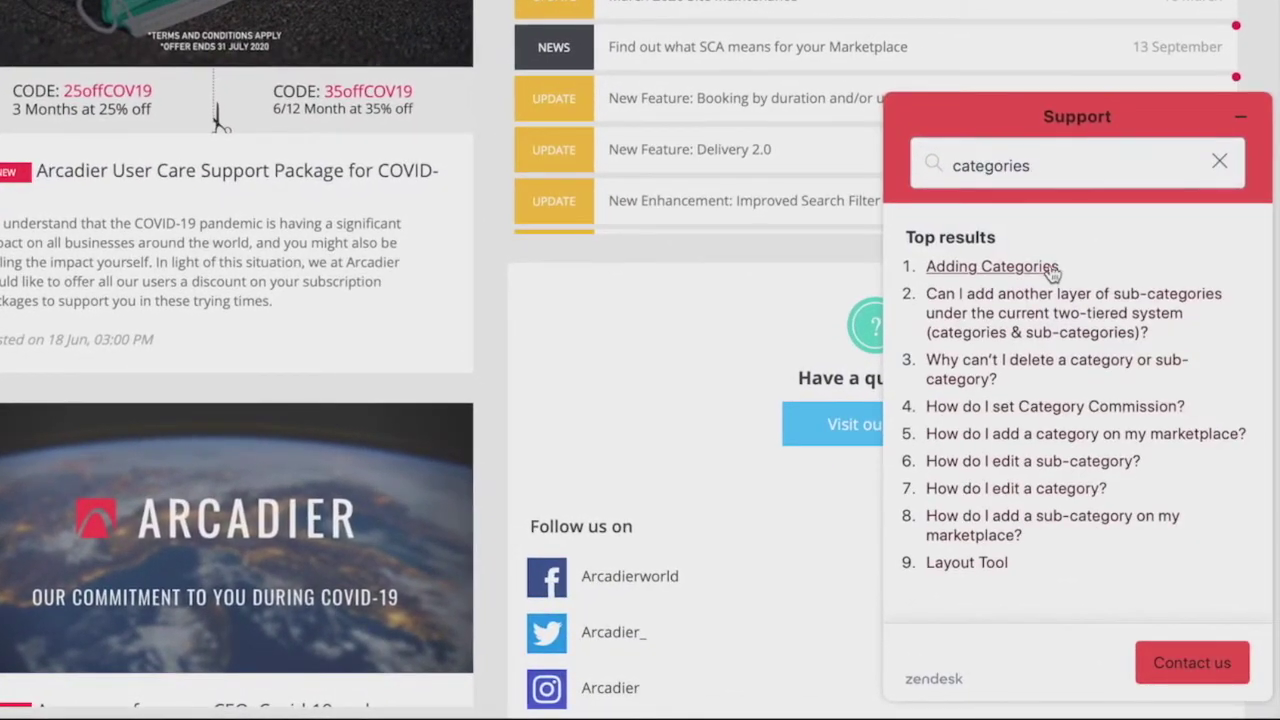
pyautogui.click(1051, 290)
pyautogui.scroll(-5, 1038, 272)
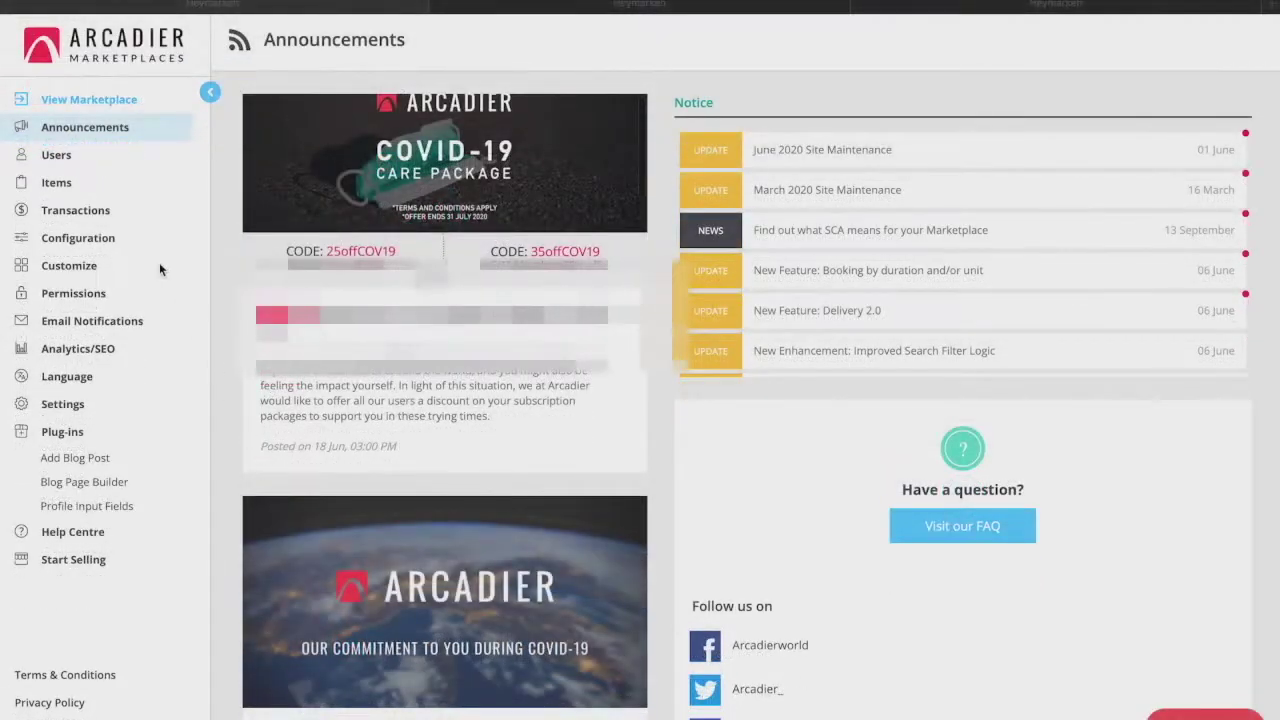
pyautogui.click(70, 156)
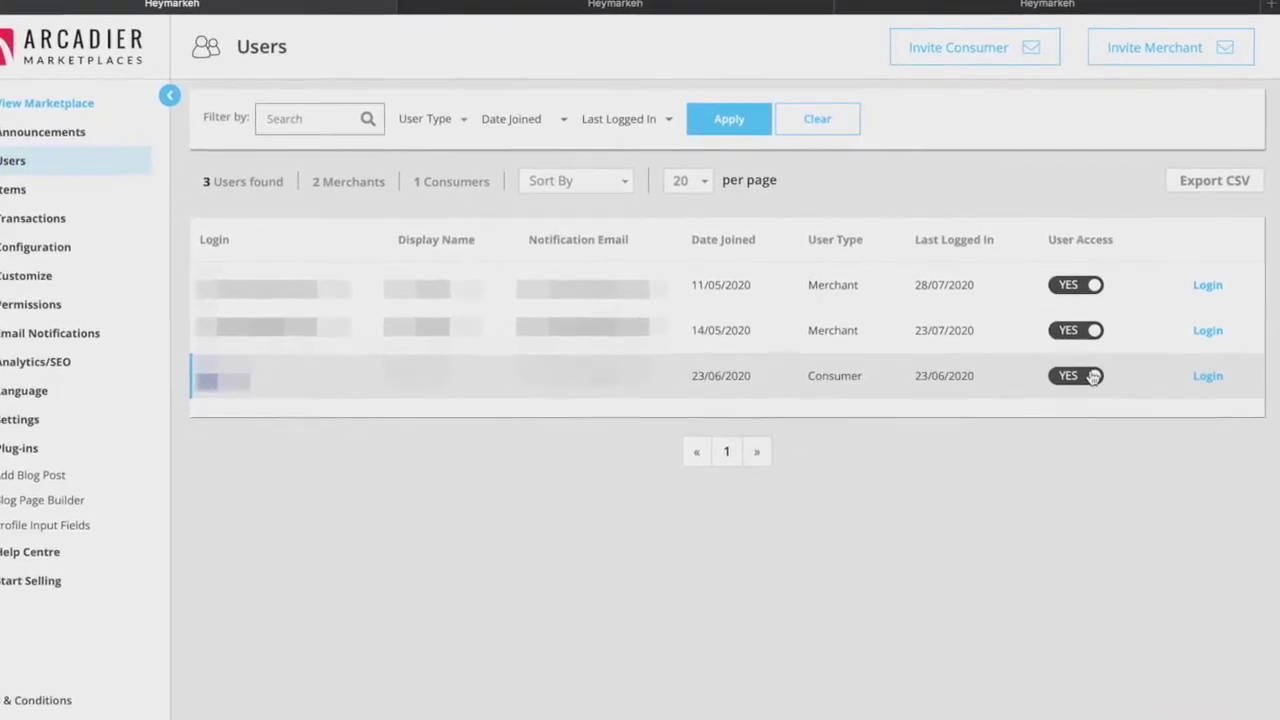
# Switch access off for the consumer and the 11/05/2020 merchant, then restore the consumer's access
pyautogui.click(1094, 376)
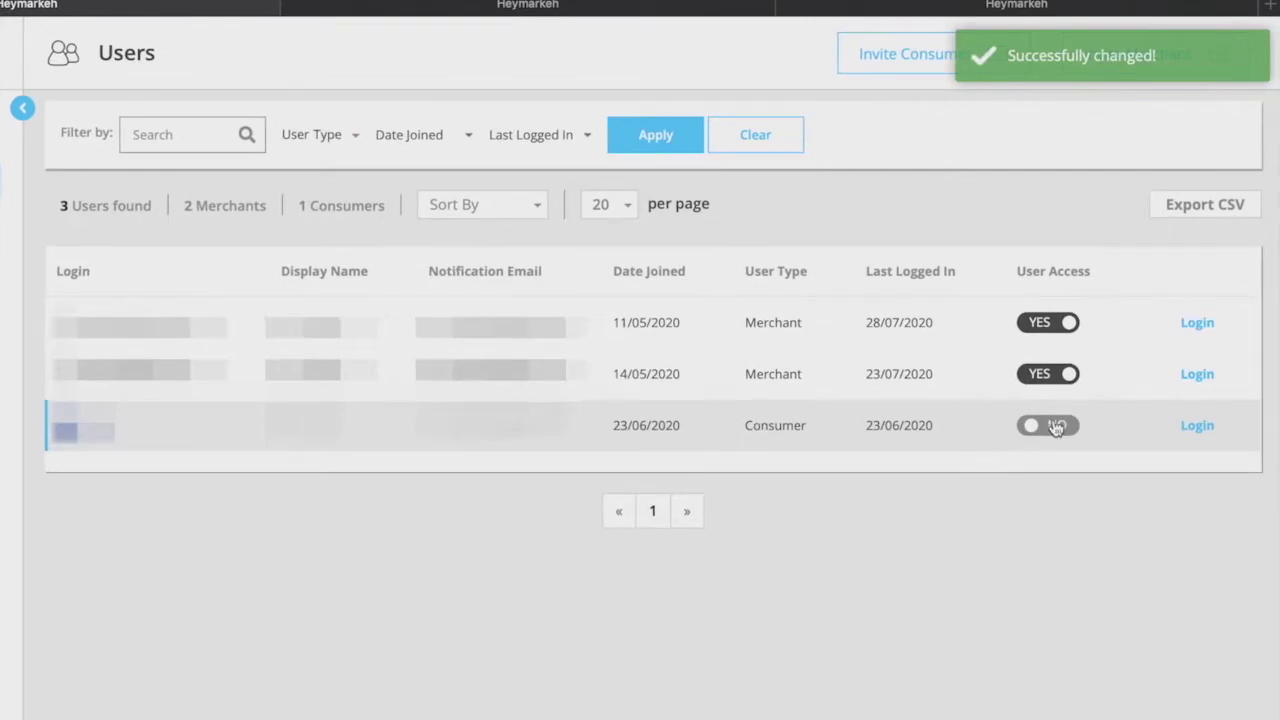
pyautogui.click(1066, 324)
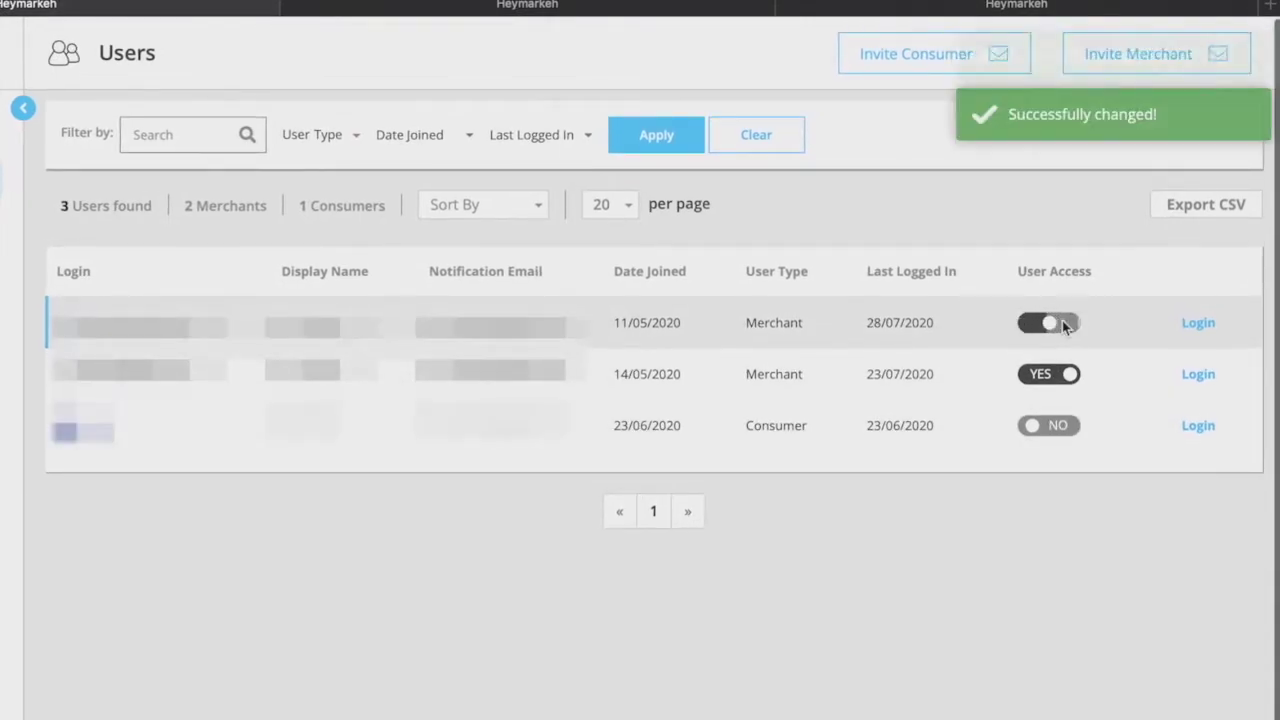
pyautogui.scroll(-1, 1064, 328)
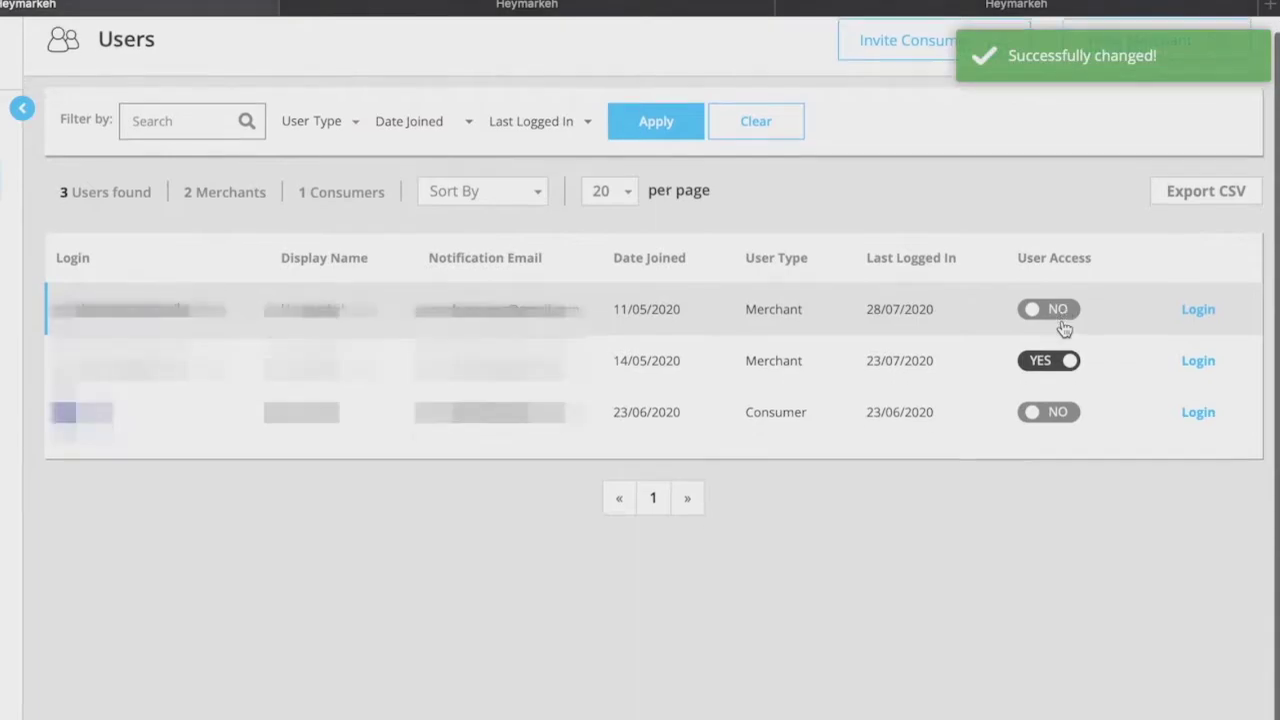
pyautogui.click(1036, 416)
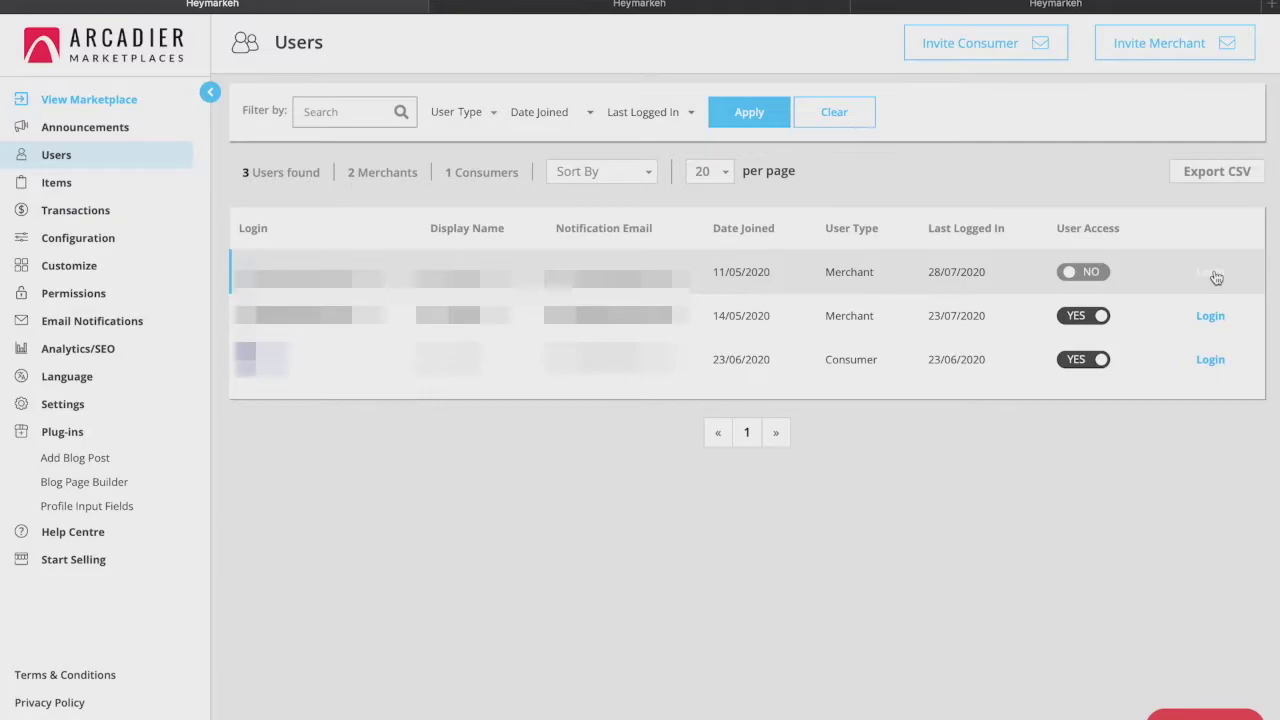
# Log in as the 11/05/2020 merchant and confirm going to their page
pyautogui.click(1212, 275)
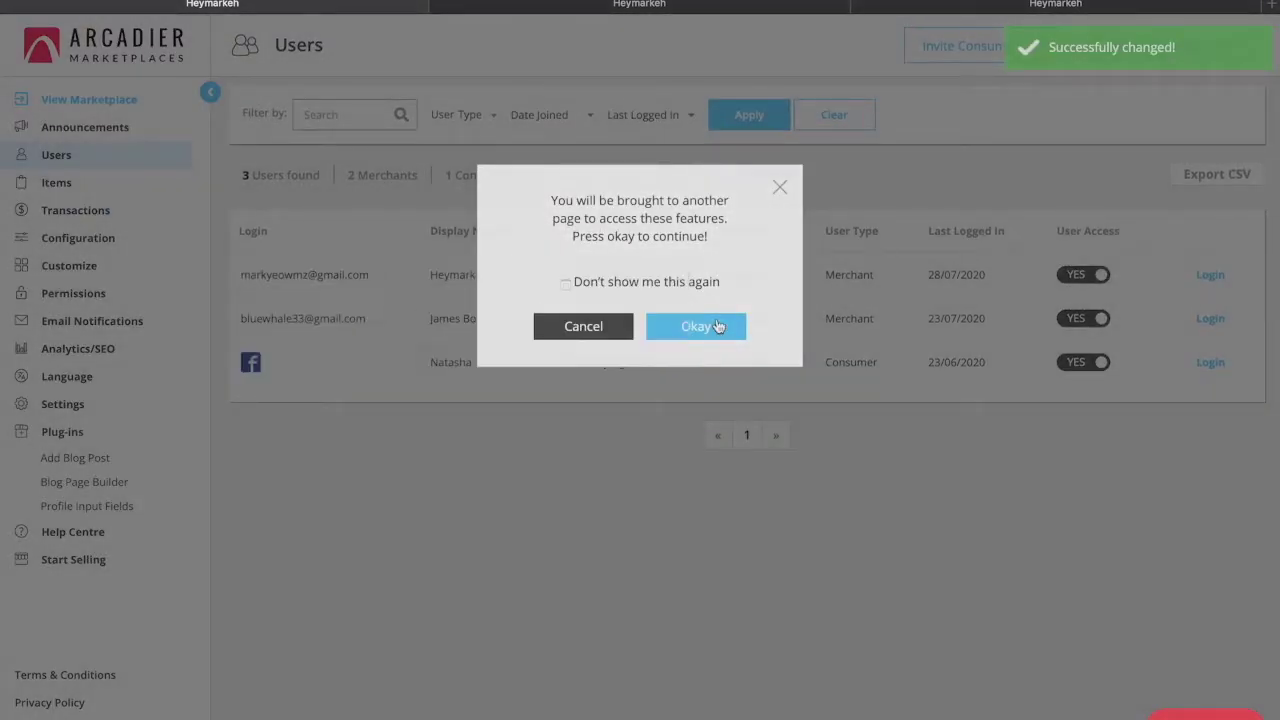
pyautogui.click(717, 326)
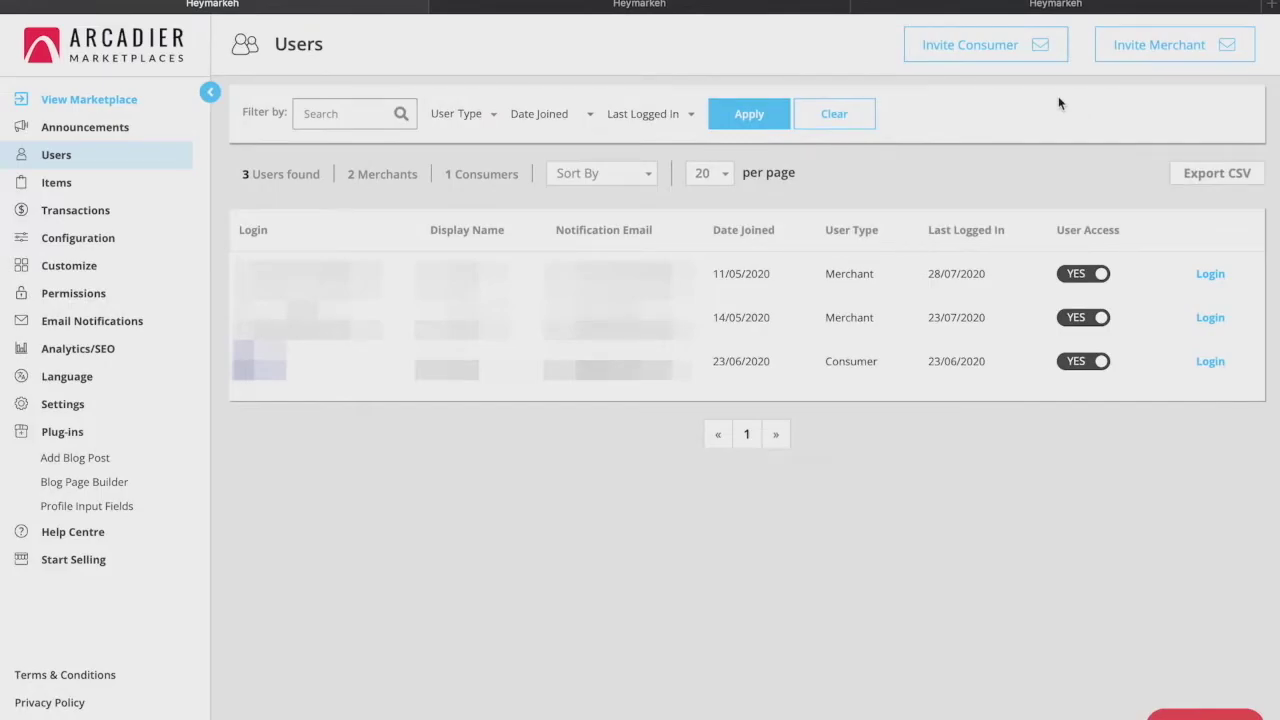
# Enter a test recipient e-mail address in the Invite Consumer form
pyautogui.click(972, 50)
pyautogui.click(779, 282)
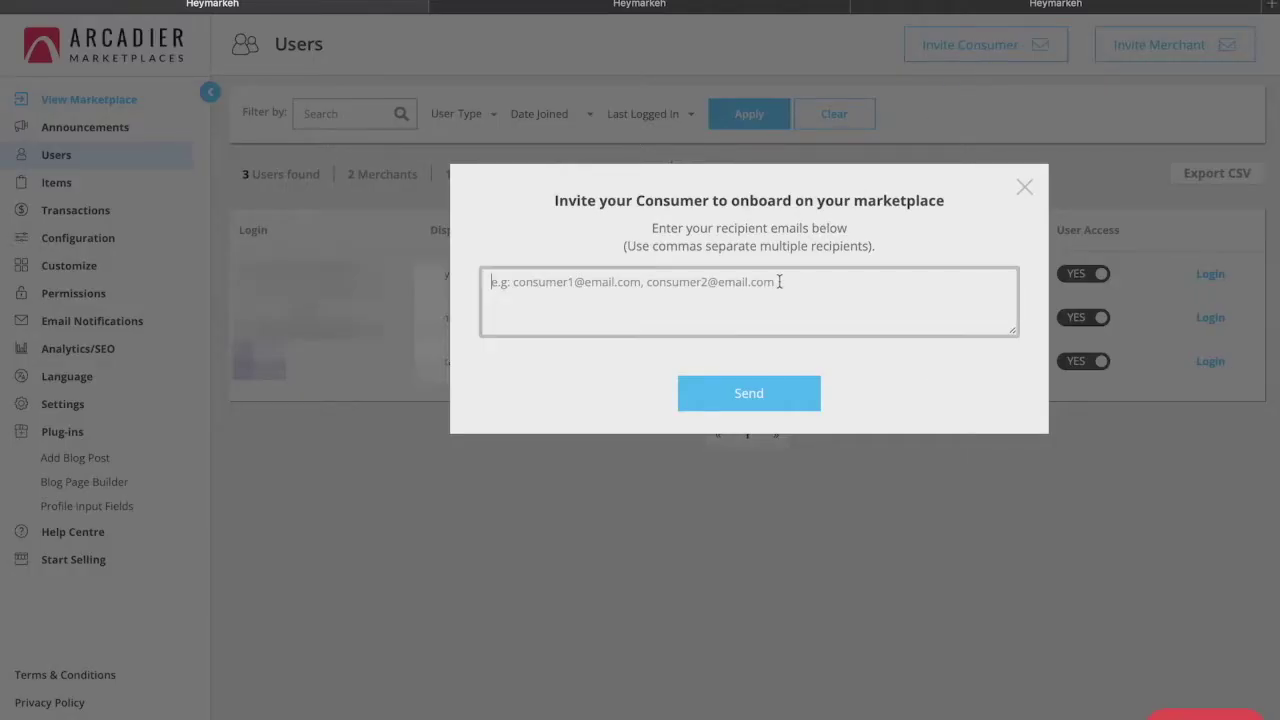
pyautogui.write('test@g')
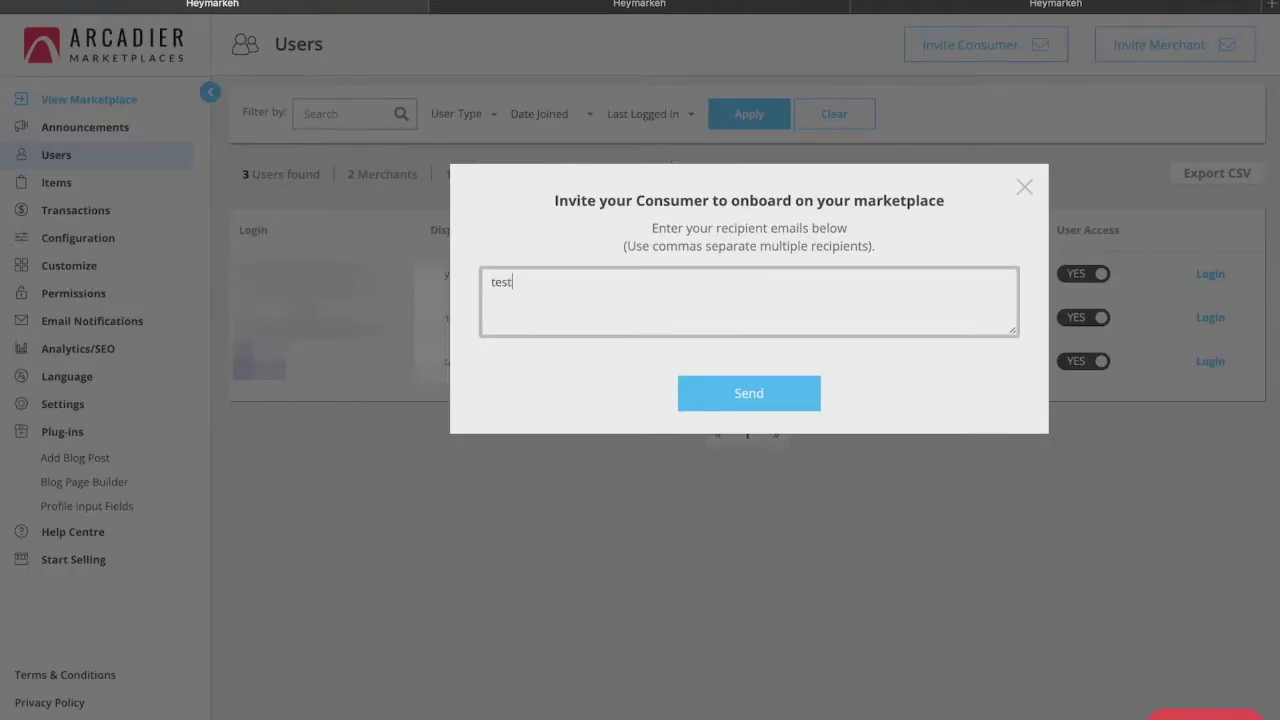
pyautogui.write('mail.com')
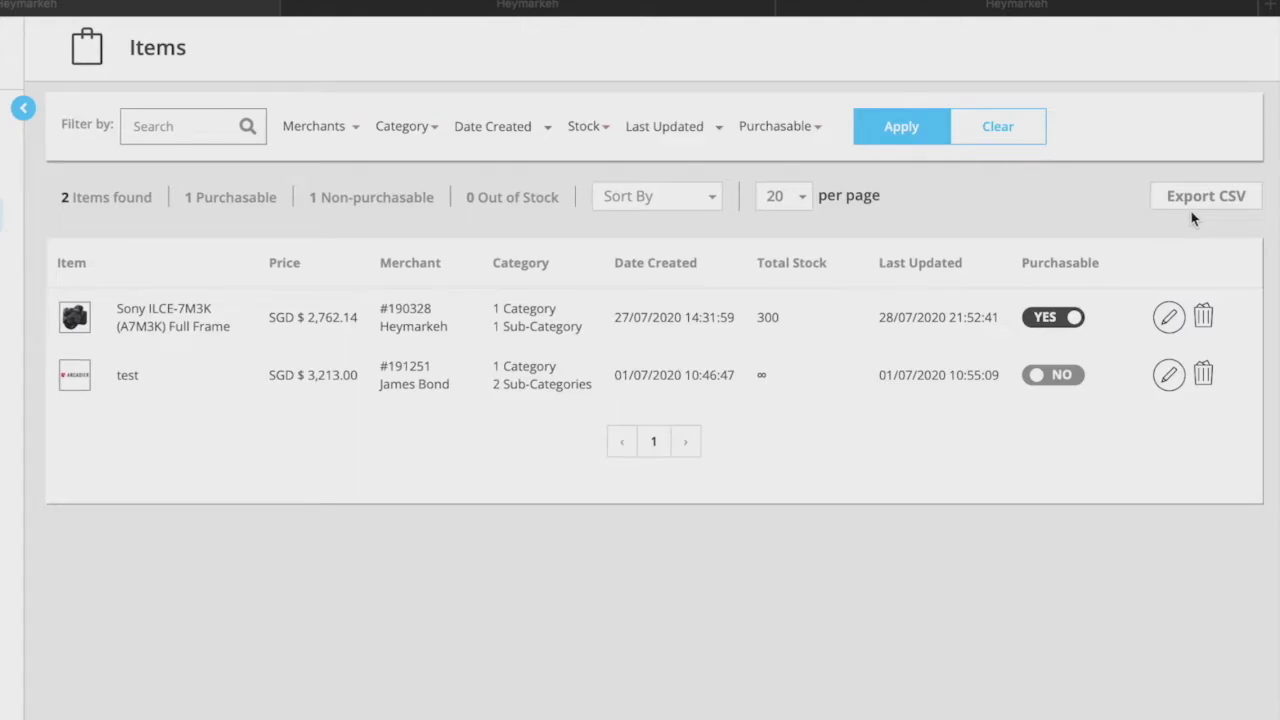
# Toggle the Sony camera's purchasable setting off and back on, then review its edit listing
pyautogui.click(1077, 318)
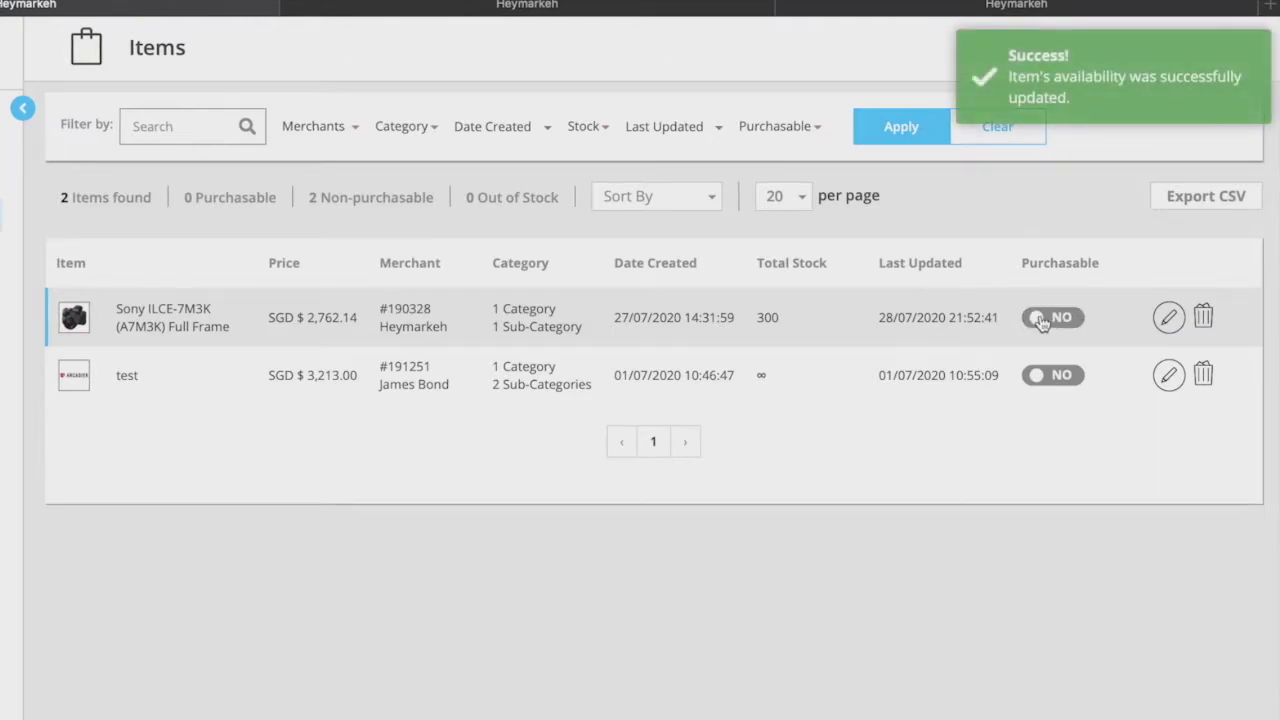
pyautogui.click(1042, 319)
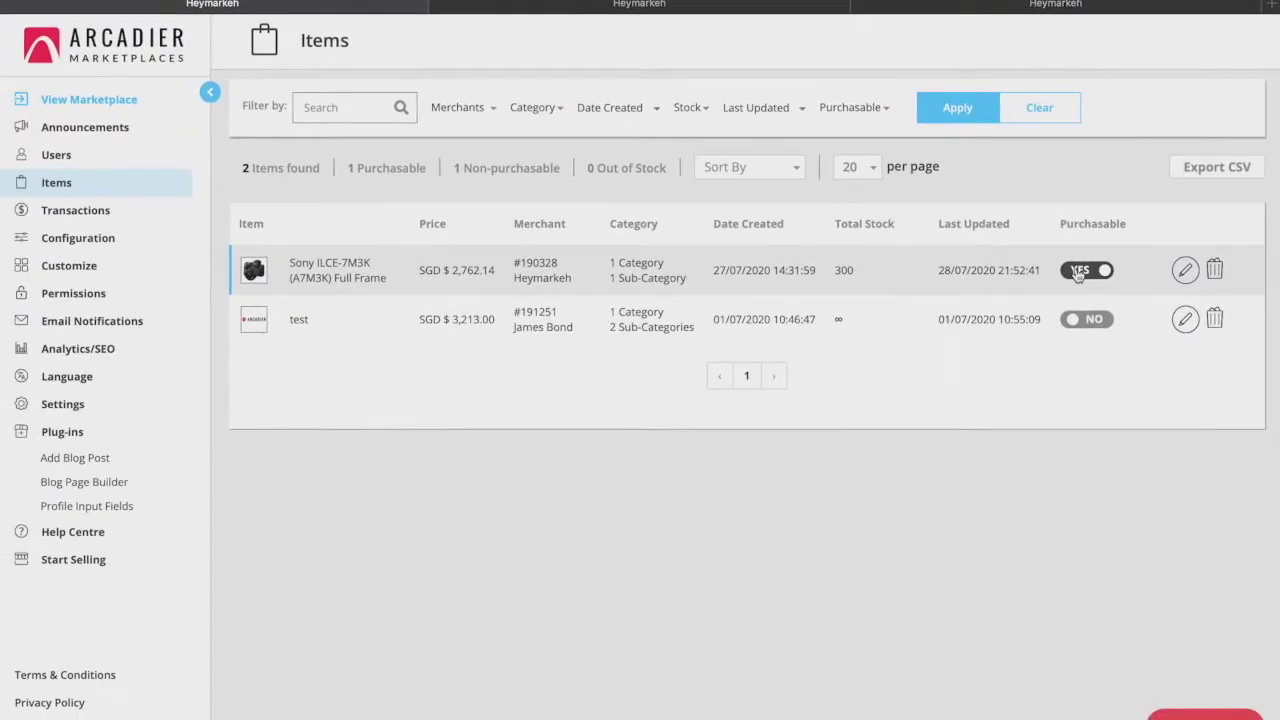
pyautogui.click(1184, 271)
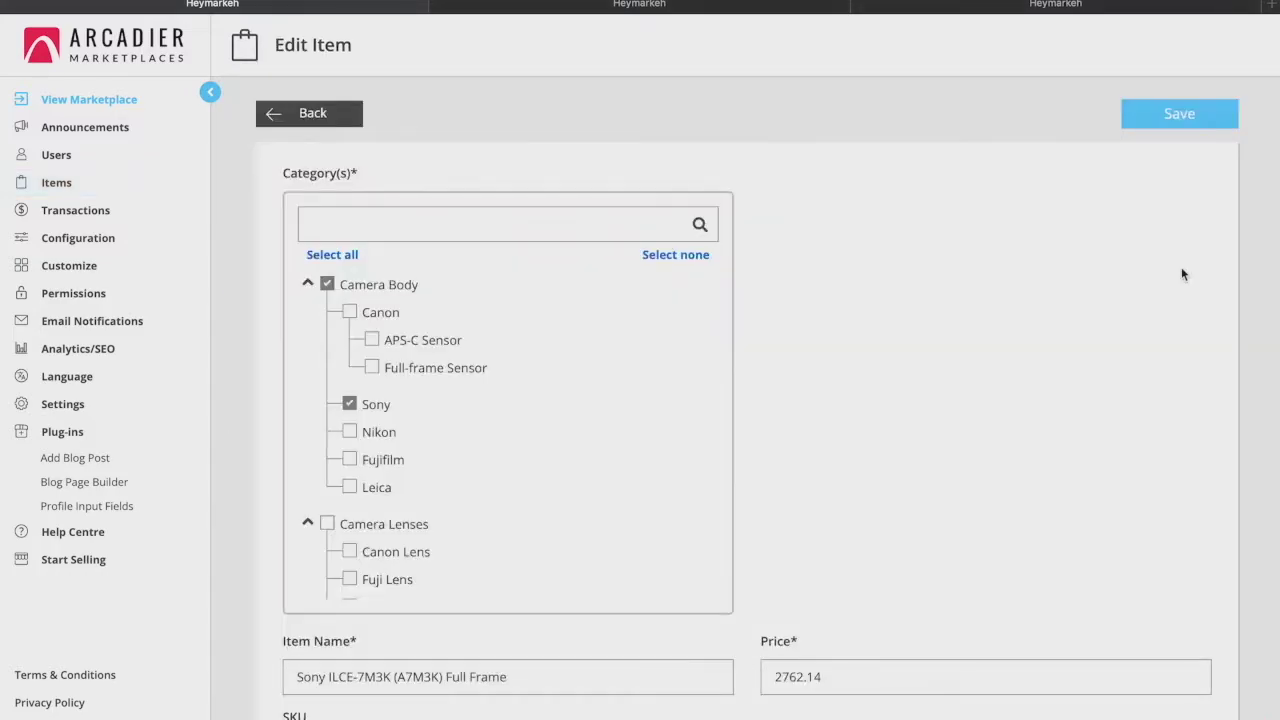
pyautogui.scroll(-6, 870, 286)
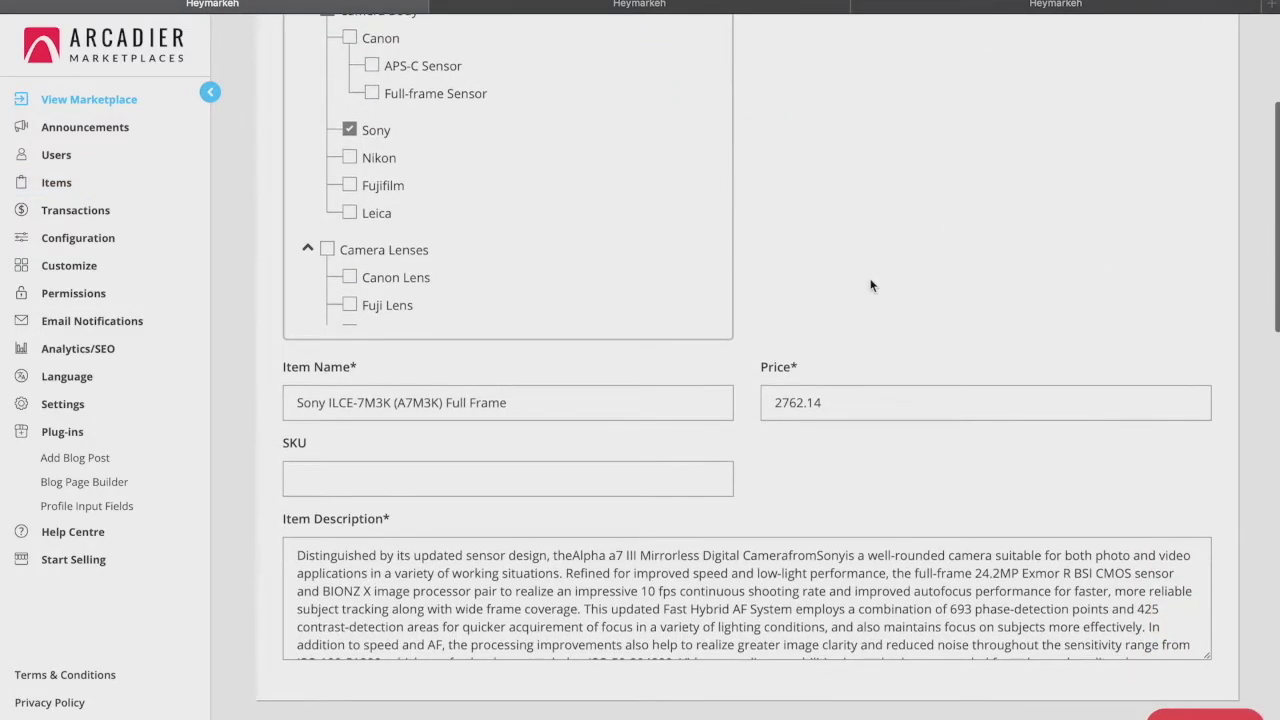
pyautogui.scroll(-5, 870, 280)
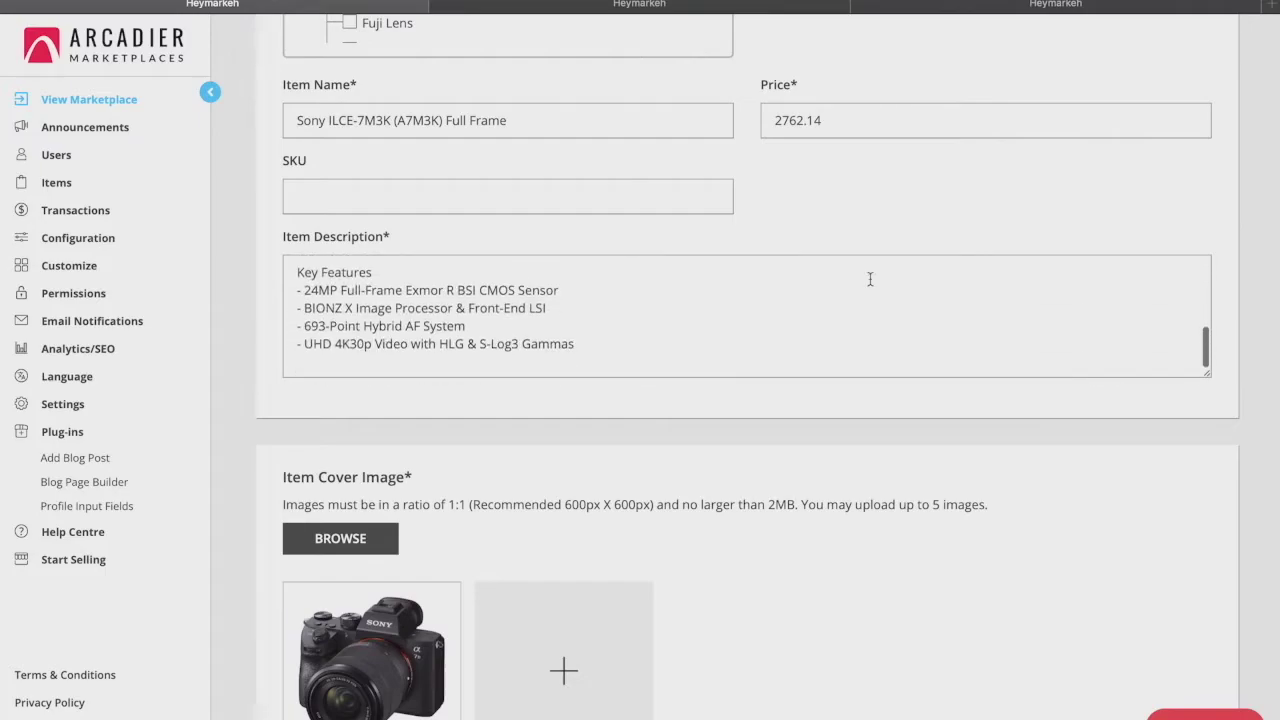
pyautogui.scroll(-2, 877, 434)
pyautogui.scroll(-1, 877, 441)
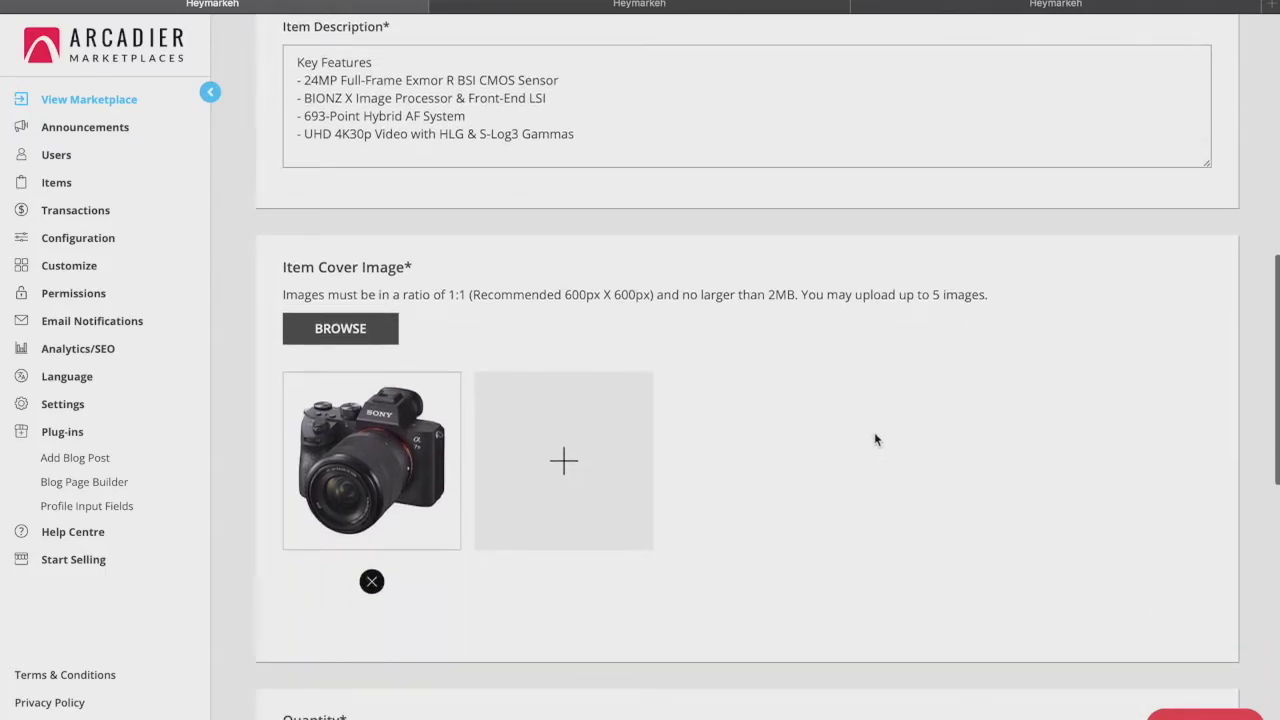
pyautogui.scroll(8, 876, 433)
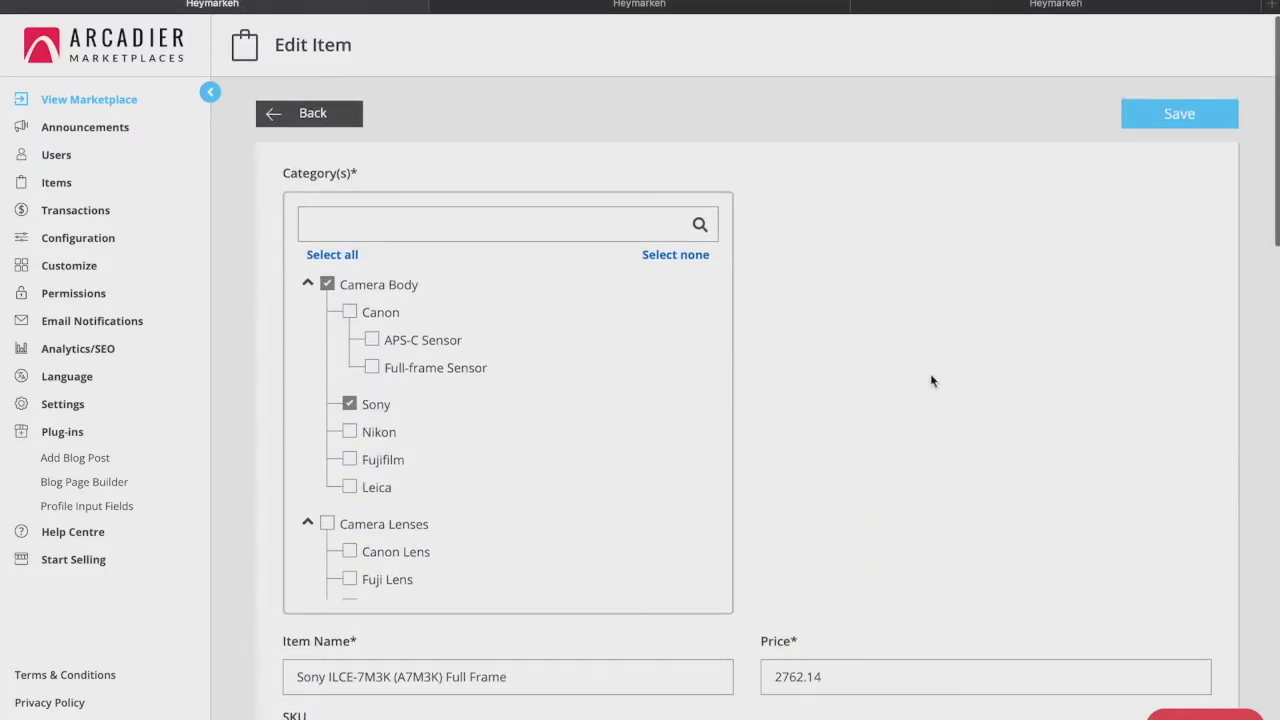
# Open the Transaction List from the Transactions menu
pyautogui.click(1161, 125)
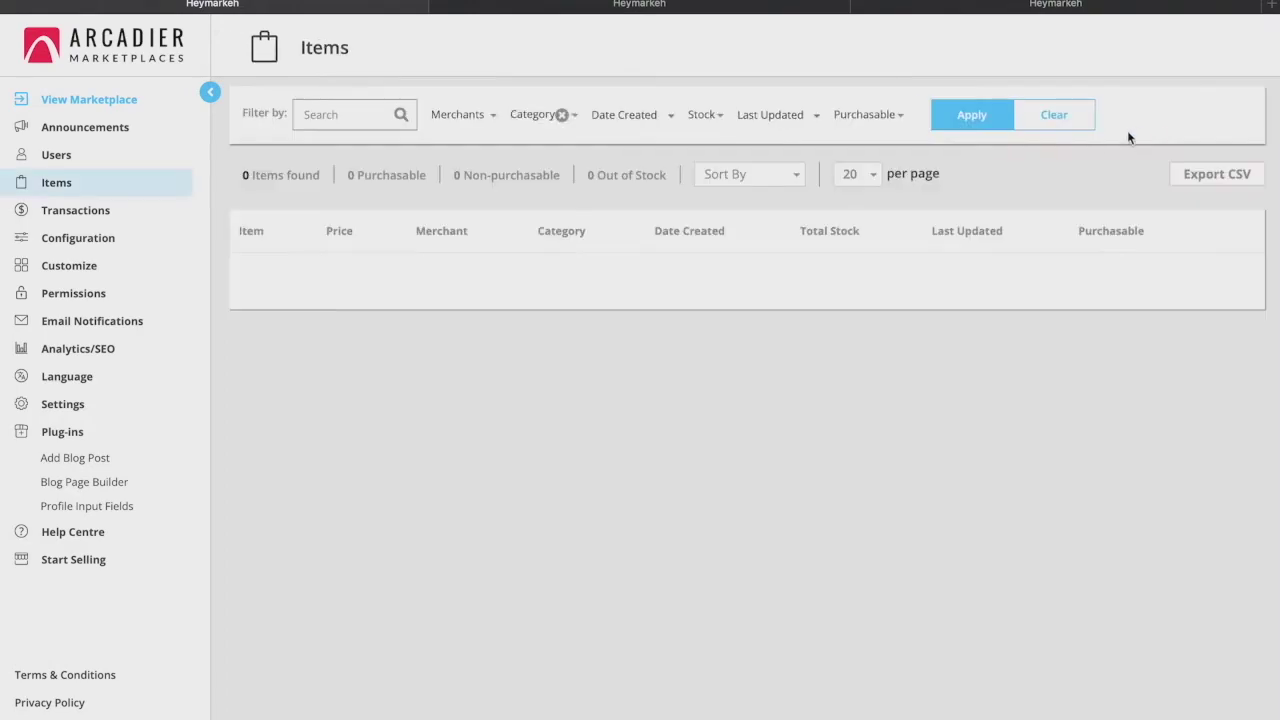
pyautogui.moveTo(76, 215)
pyautogui.click(75, 238)
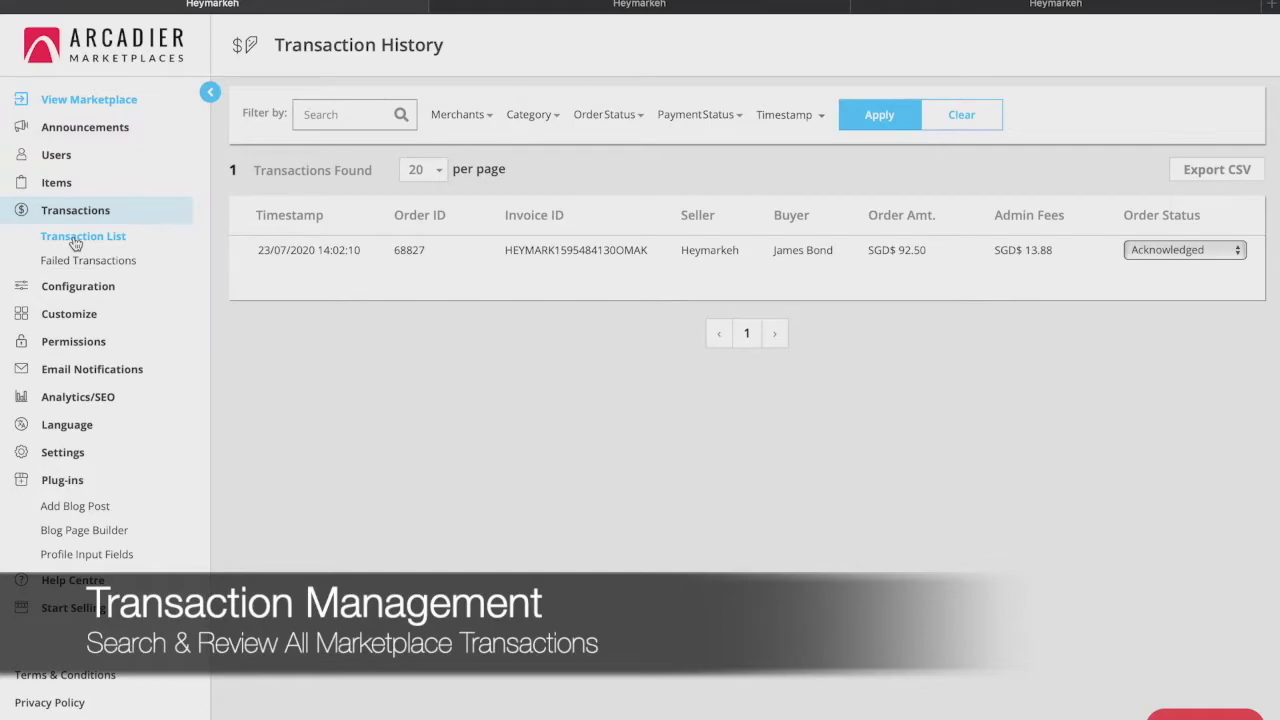
pyautogui.hscroll(3, 604, 276)
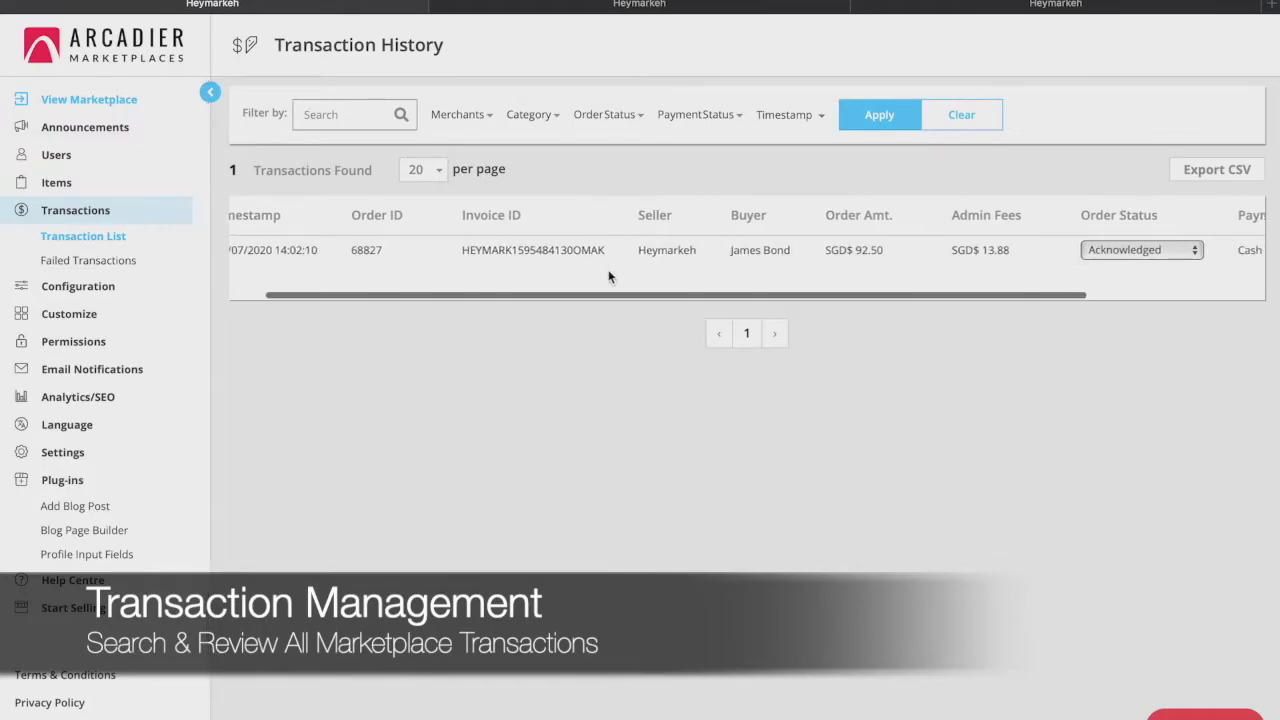
pyautogui.hscroll(2, 604, 276)
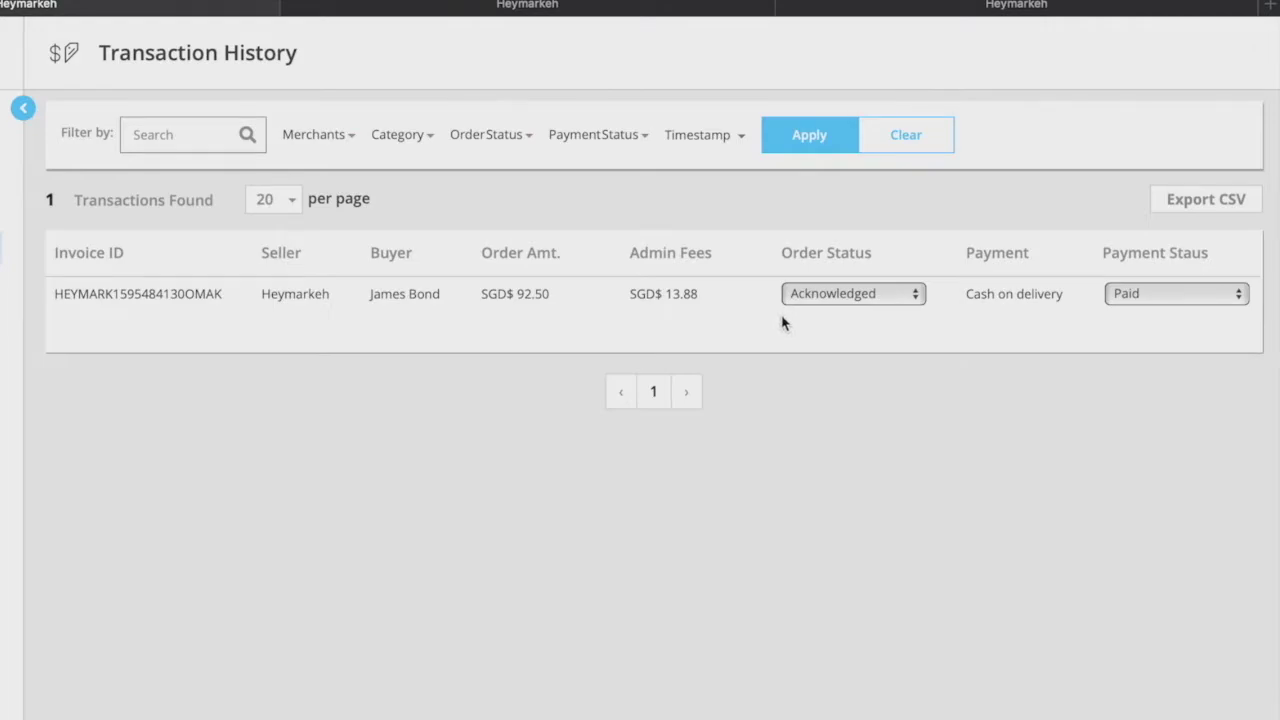
pyautogui.click(848, 294)
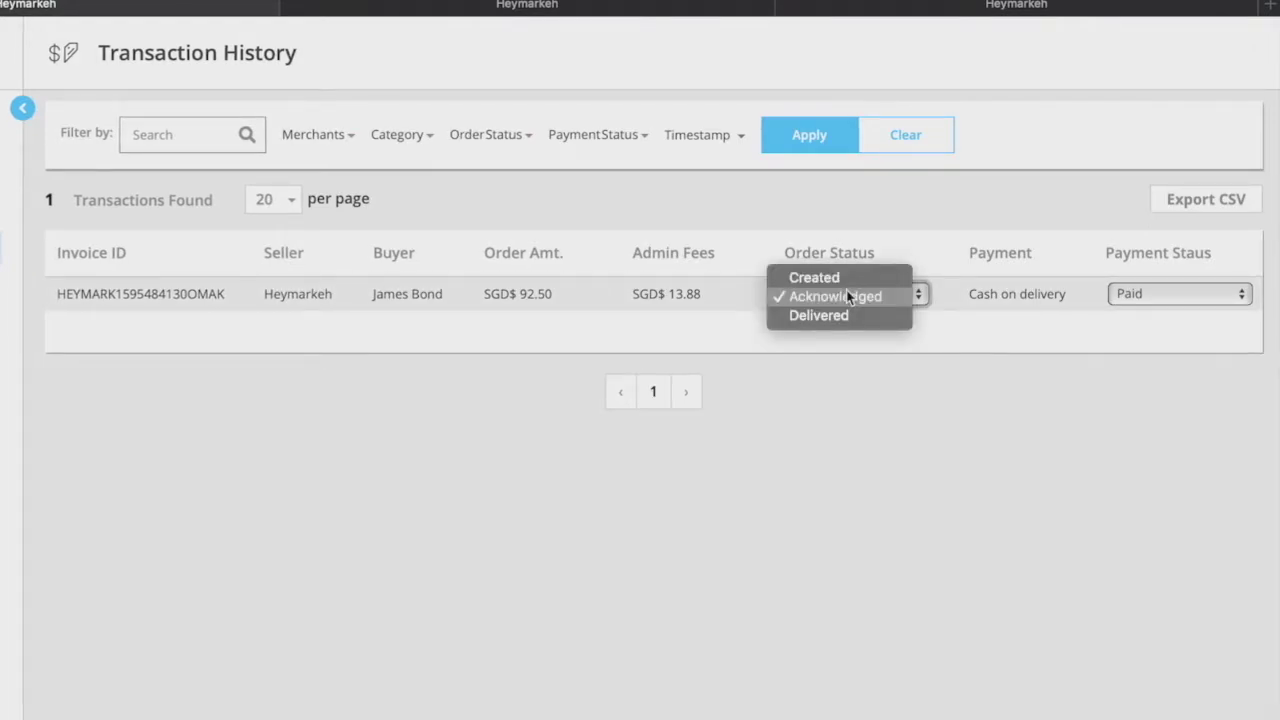
pyautogui.click(850, 296)
pyautogui.click(1160, 296)
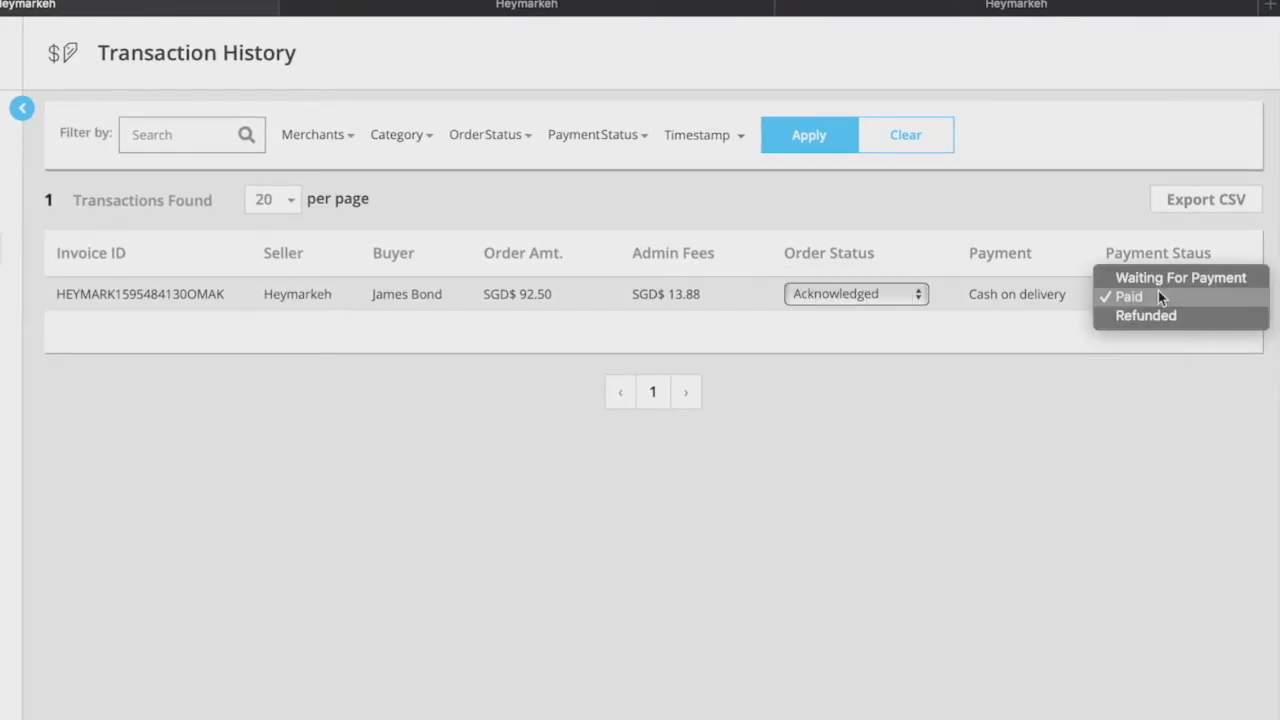
pyautogui.click(1152, 296)
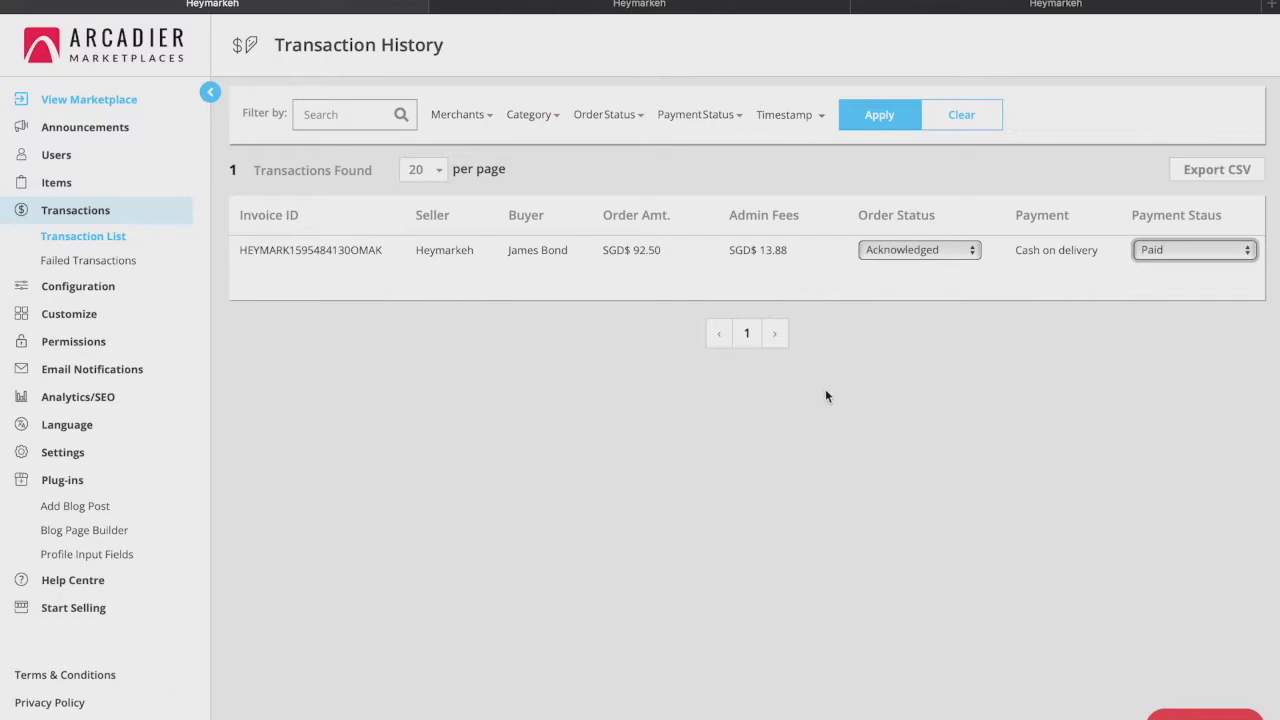
pyautogui.click(110, 287)
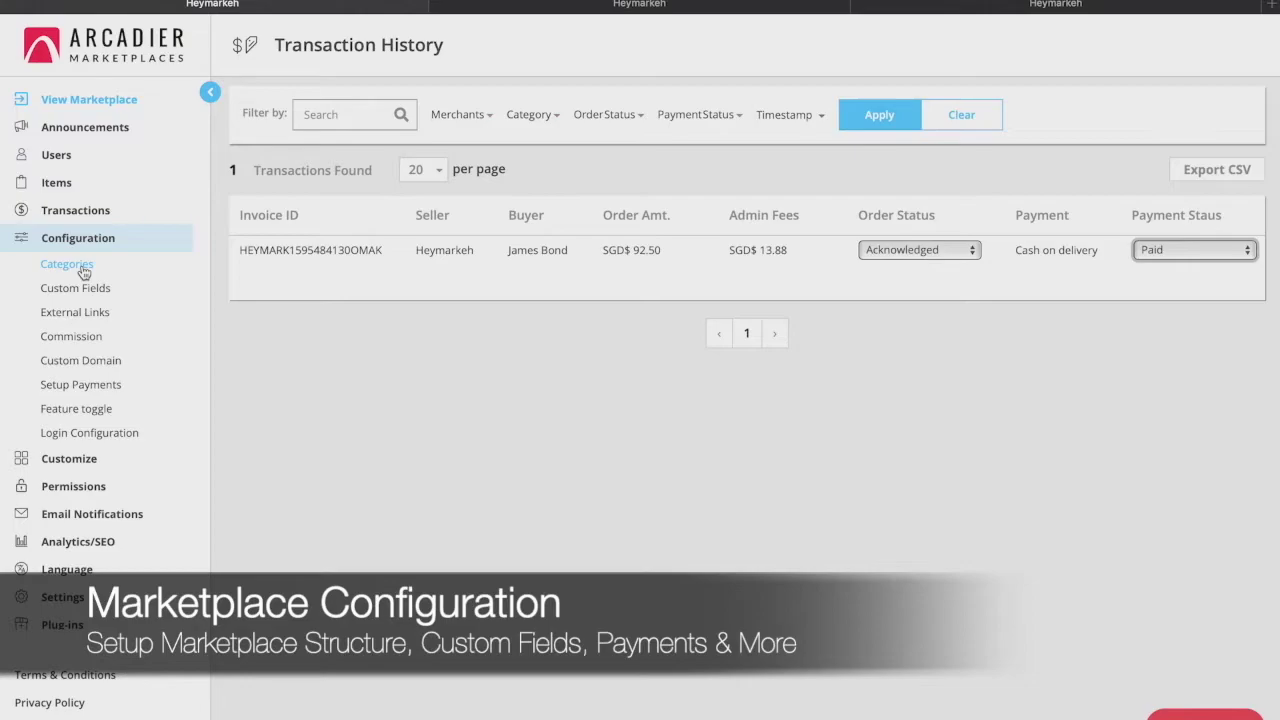
# Open Categories and scroll through the Camera Body and Camera Lenses category tree
pyautogui.click(84, 272)
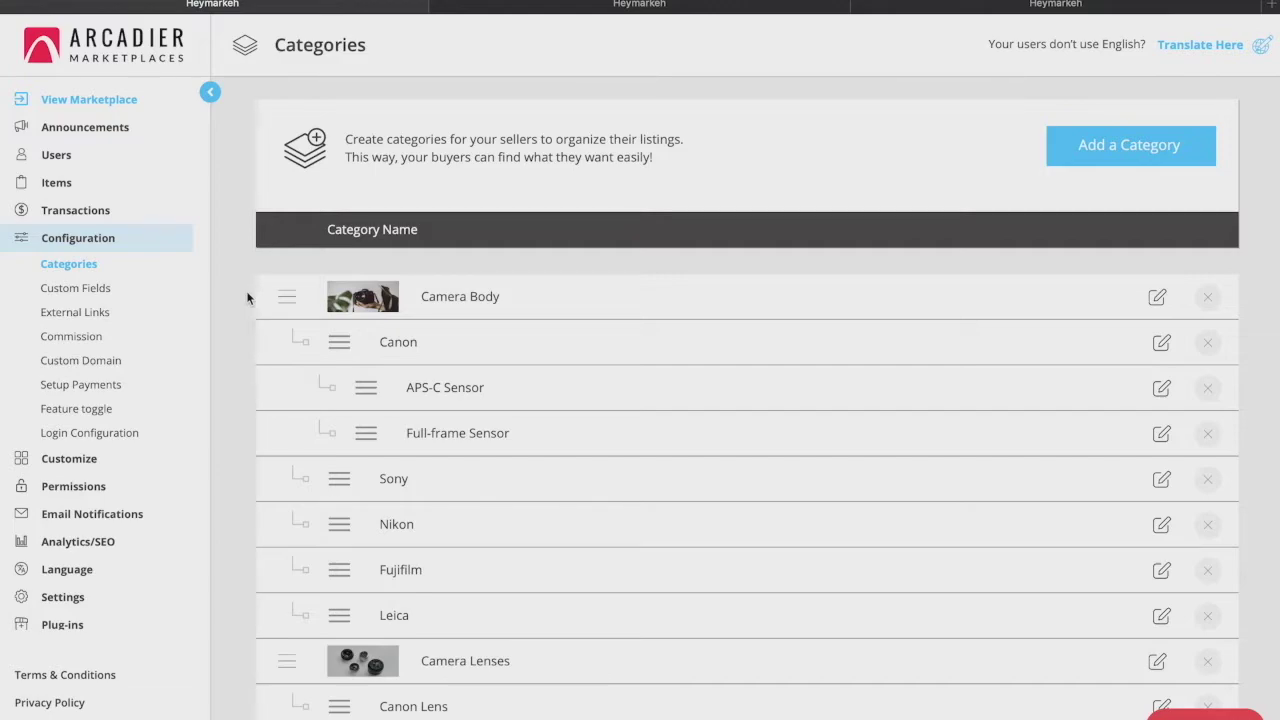
pyautogui.scroll(-2, 248, 298)
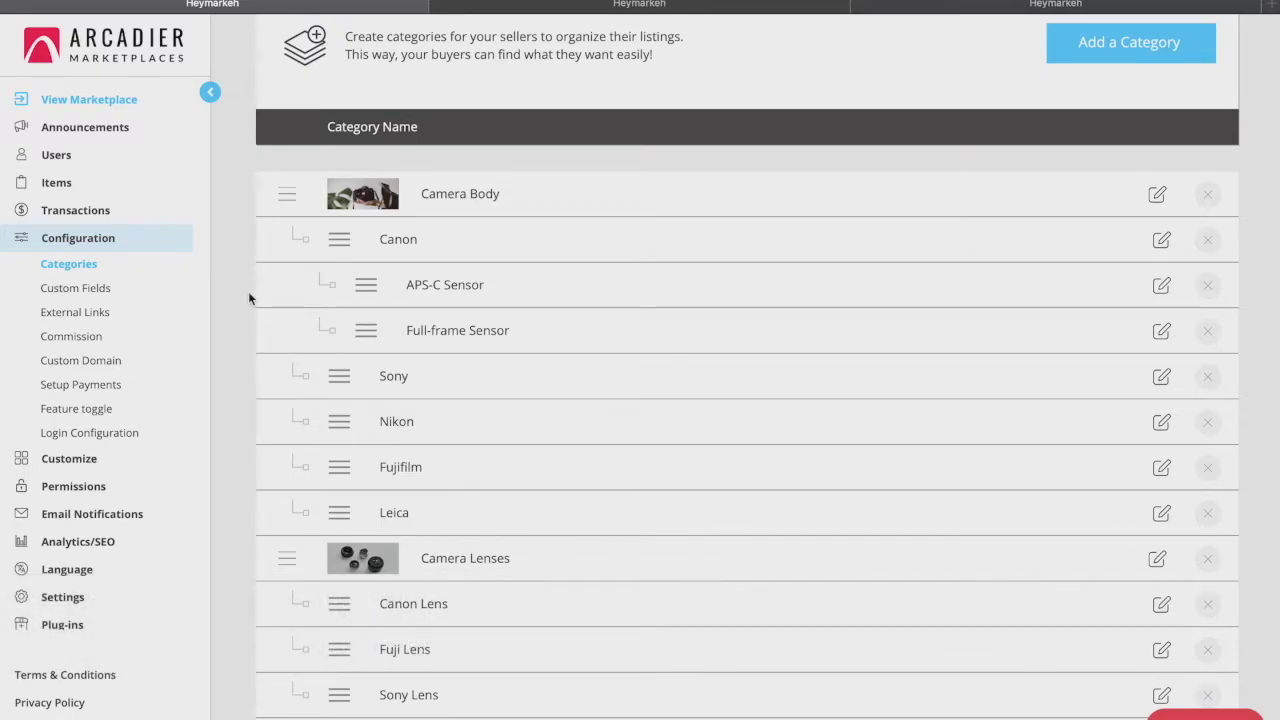
pyautogui.scroll(1, 248, 291)
pyautogui.click(1079, 96)
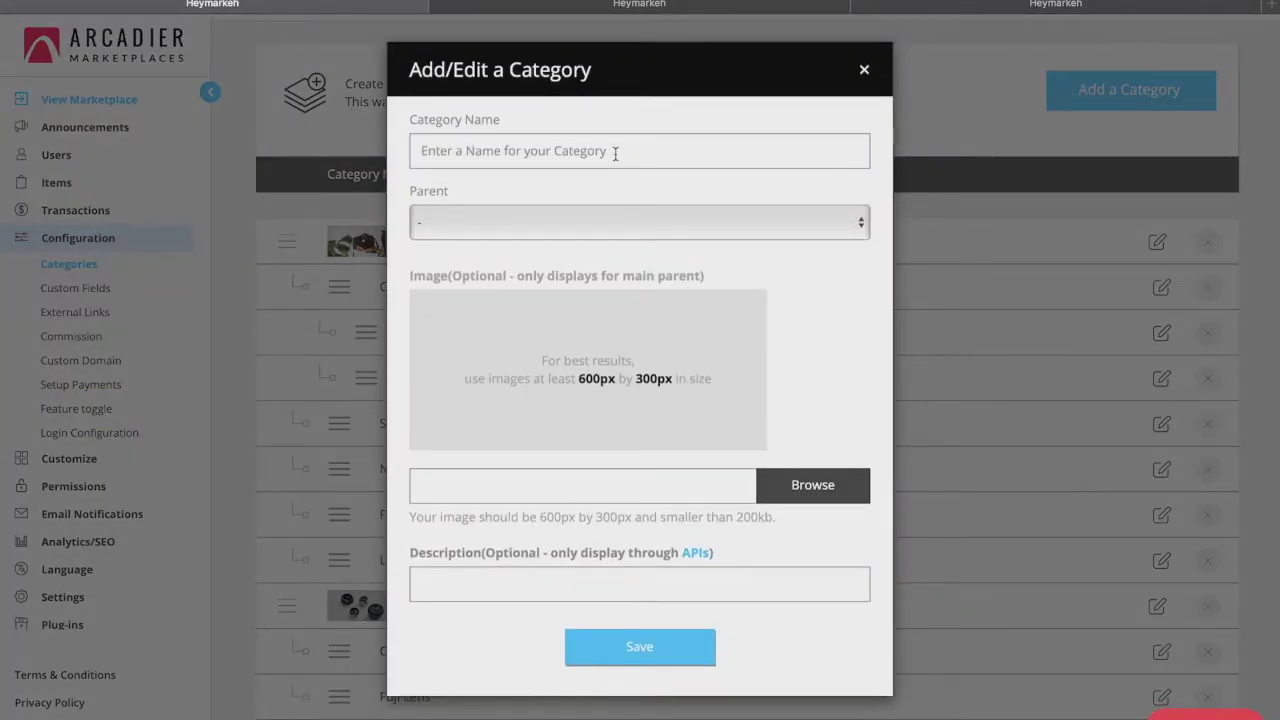
pyautogui.click(615, 153)
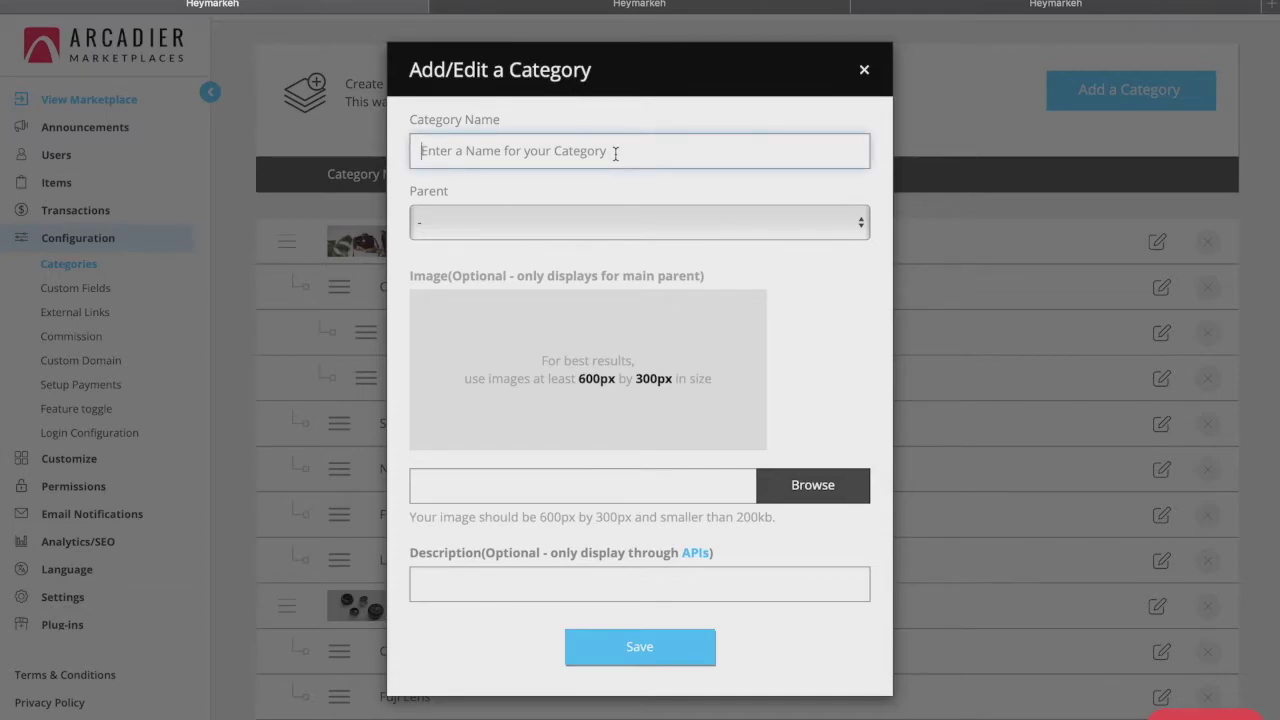
pyautogui.click(571, 214)
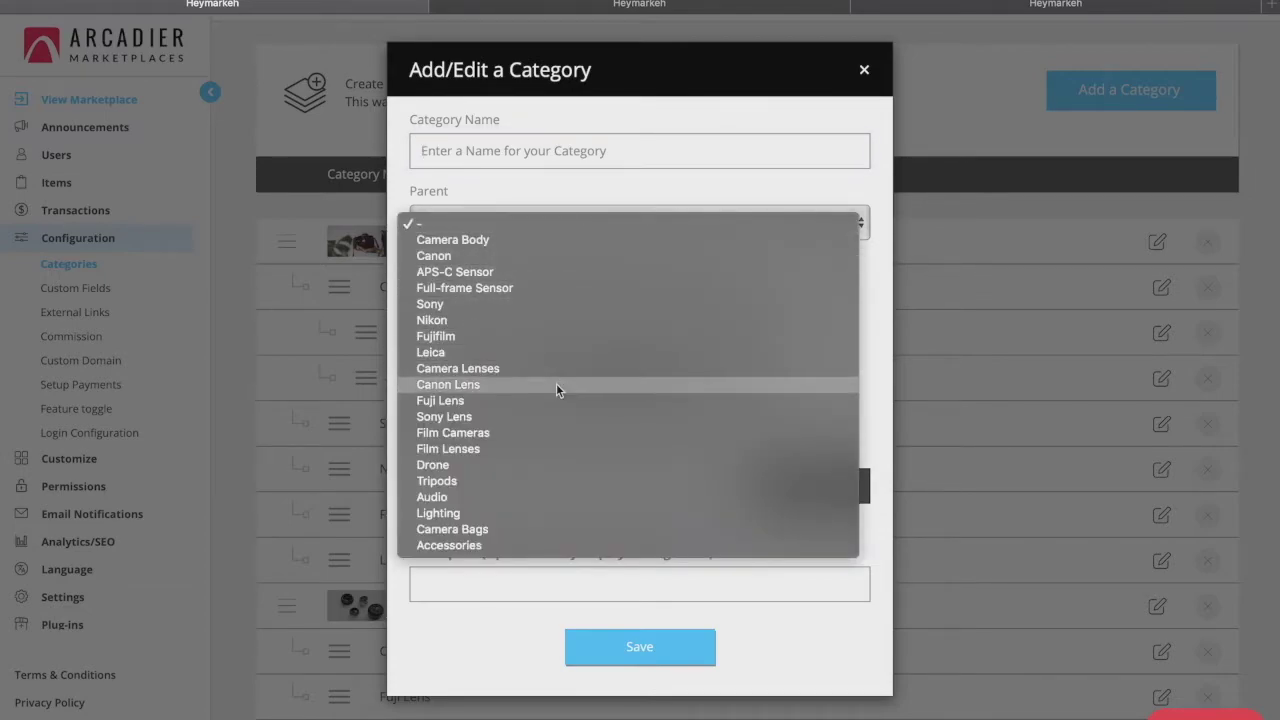
pyautogui.click(554, 178)
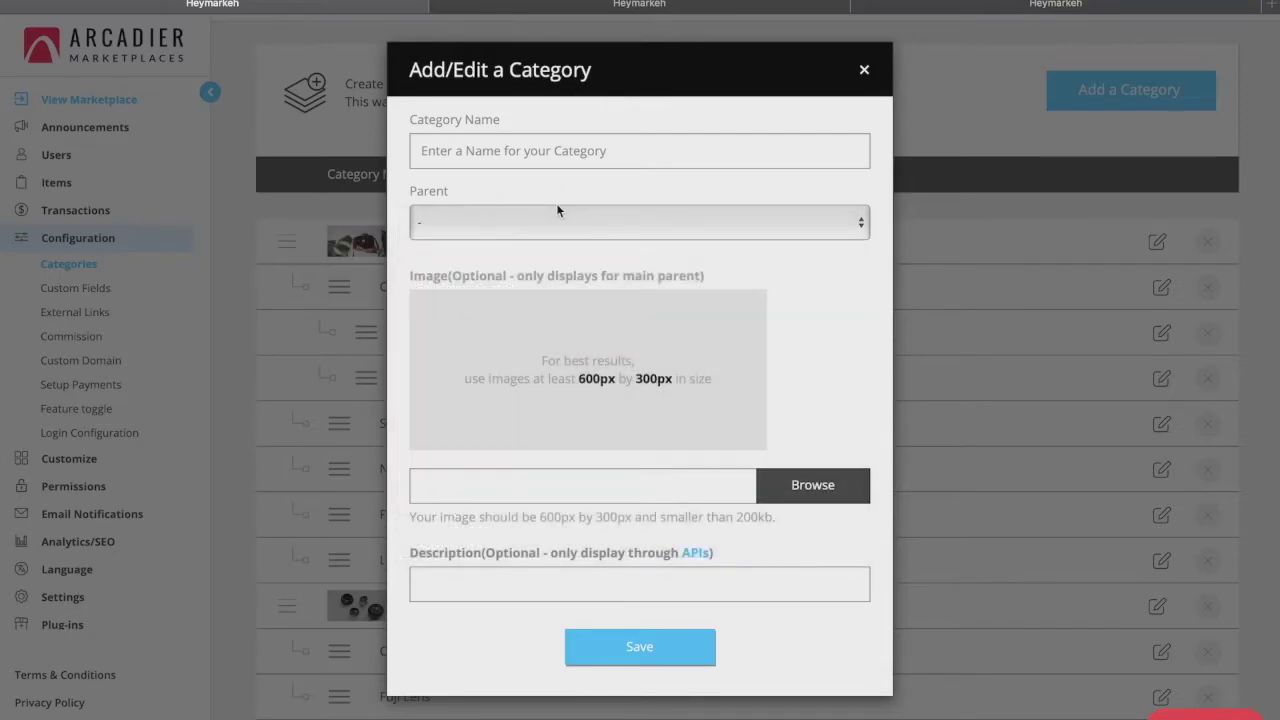
pyautogui.click(770, 485)
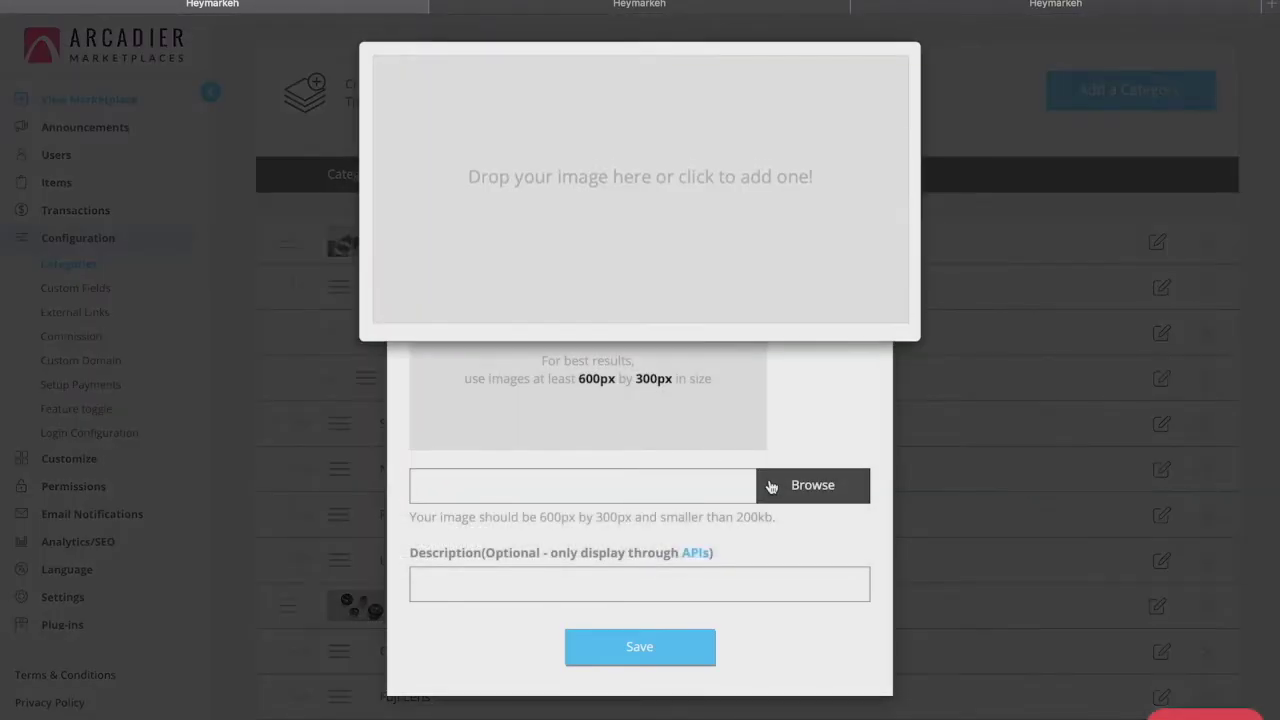
pyautogui.click(831, 417)
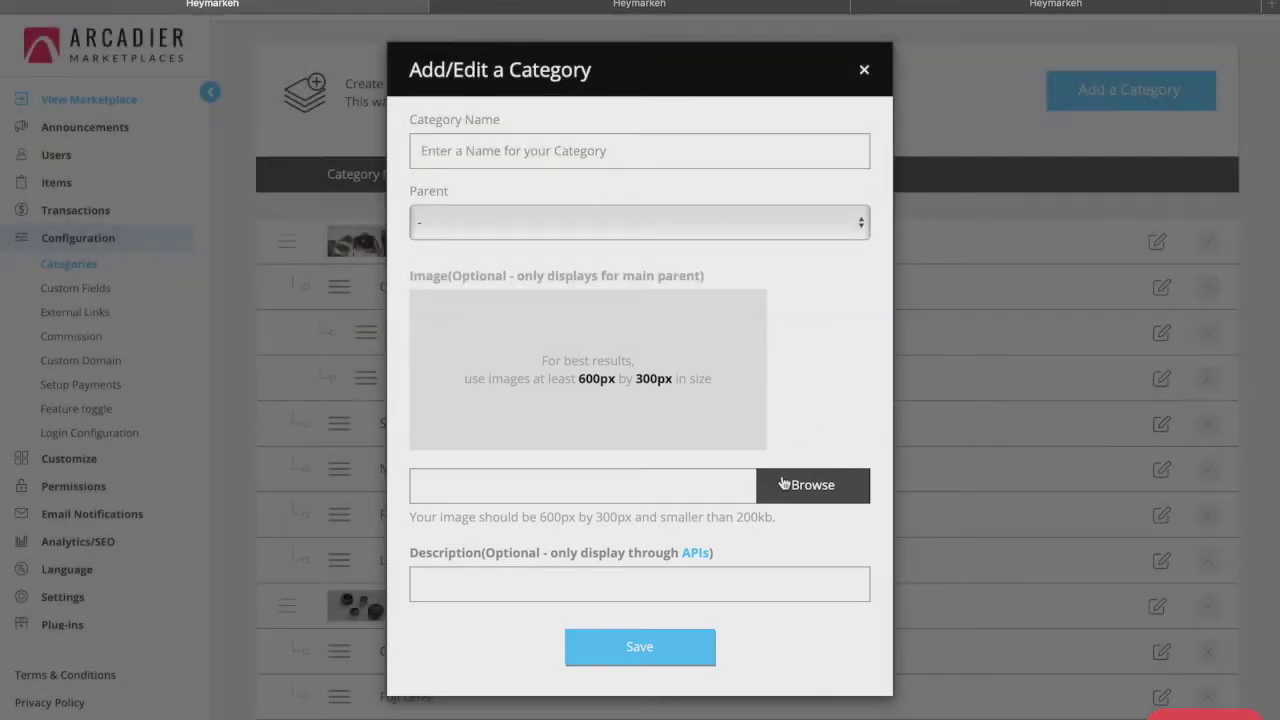
pyautogui.click(865, 68)
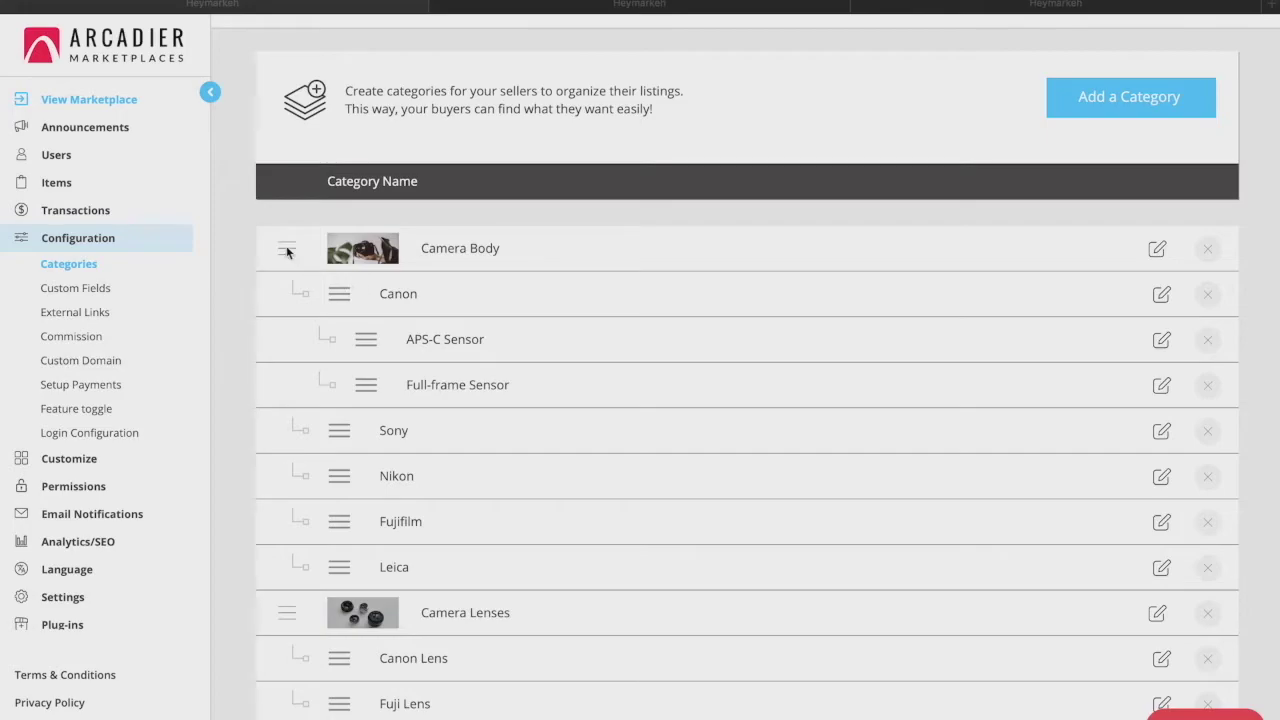
pyautogui.moveTo(340, 294)
pyautogui.mouseDown()
pyautogui.moveTo(351, 482)
pyautogui.moveTo(344, 294)
pyautogui.mouseUp()
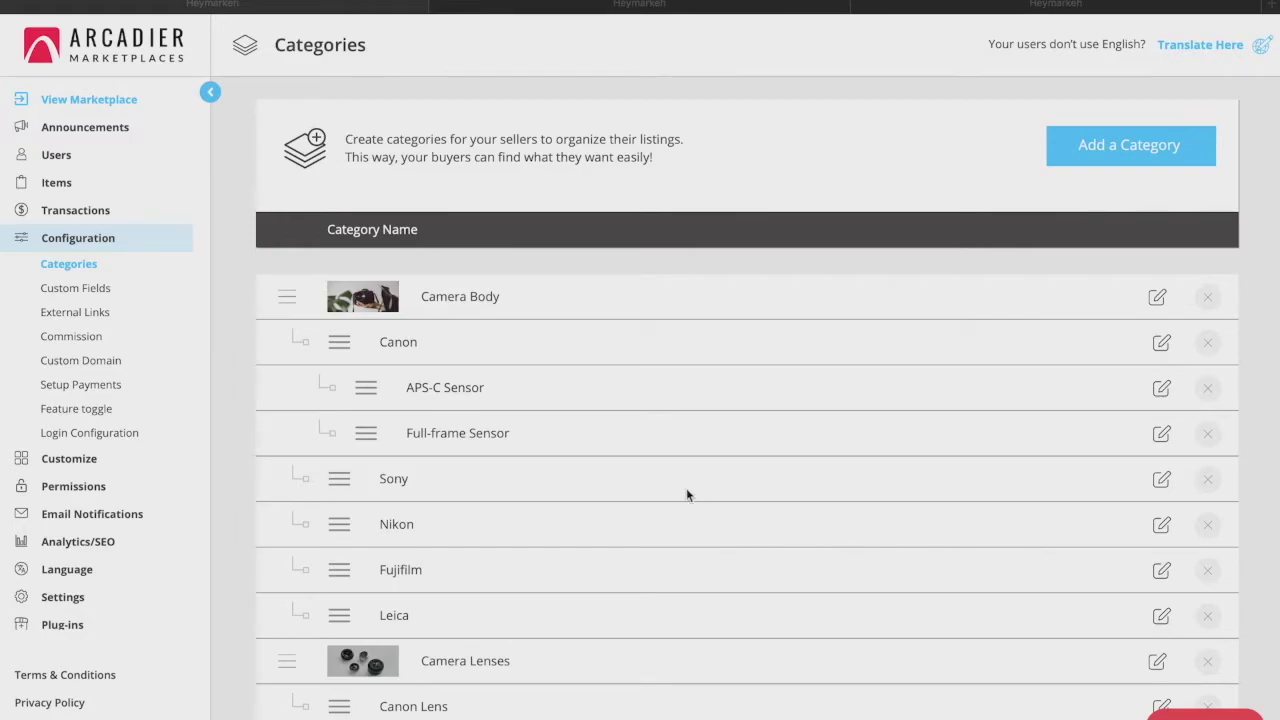
pyautogui.click(98, 289)
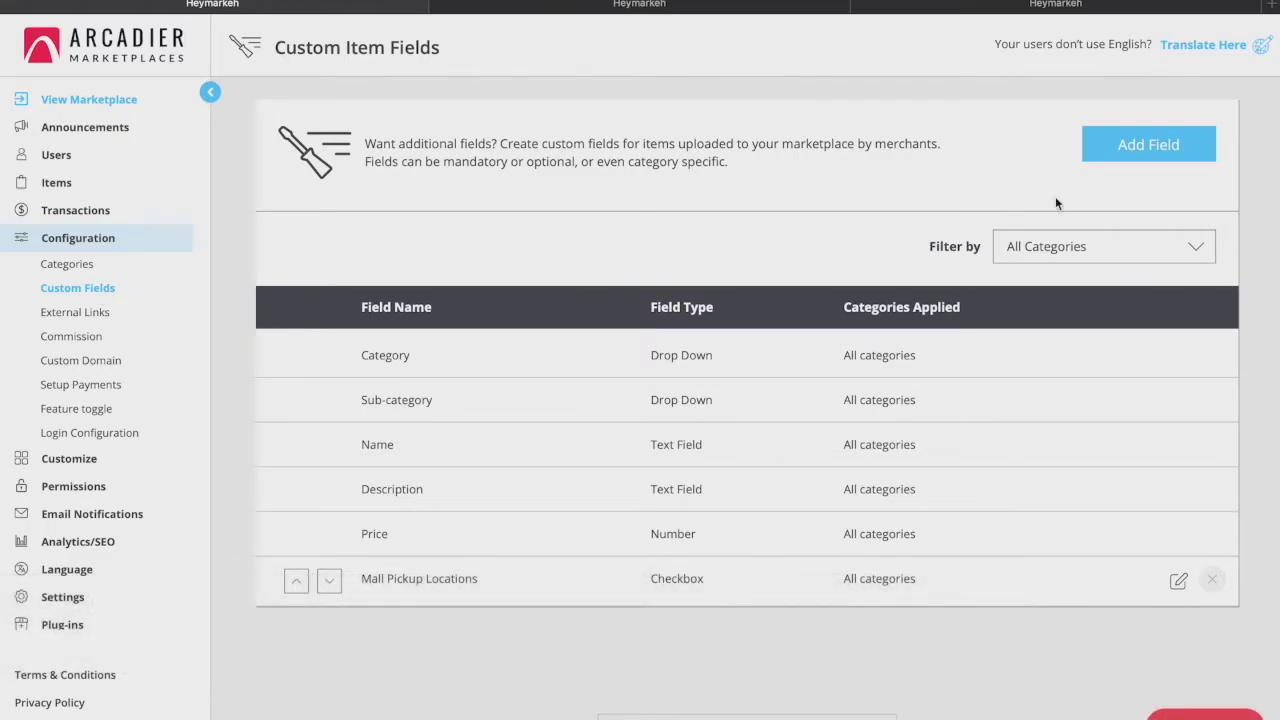
# Start a new custom item field with Add Field
pyautogui.click(1102, 163)
# Name the new field 'Where is it manufactured in?'
pyautogui.click(542, 287)
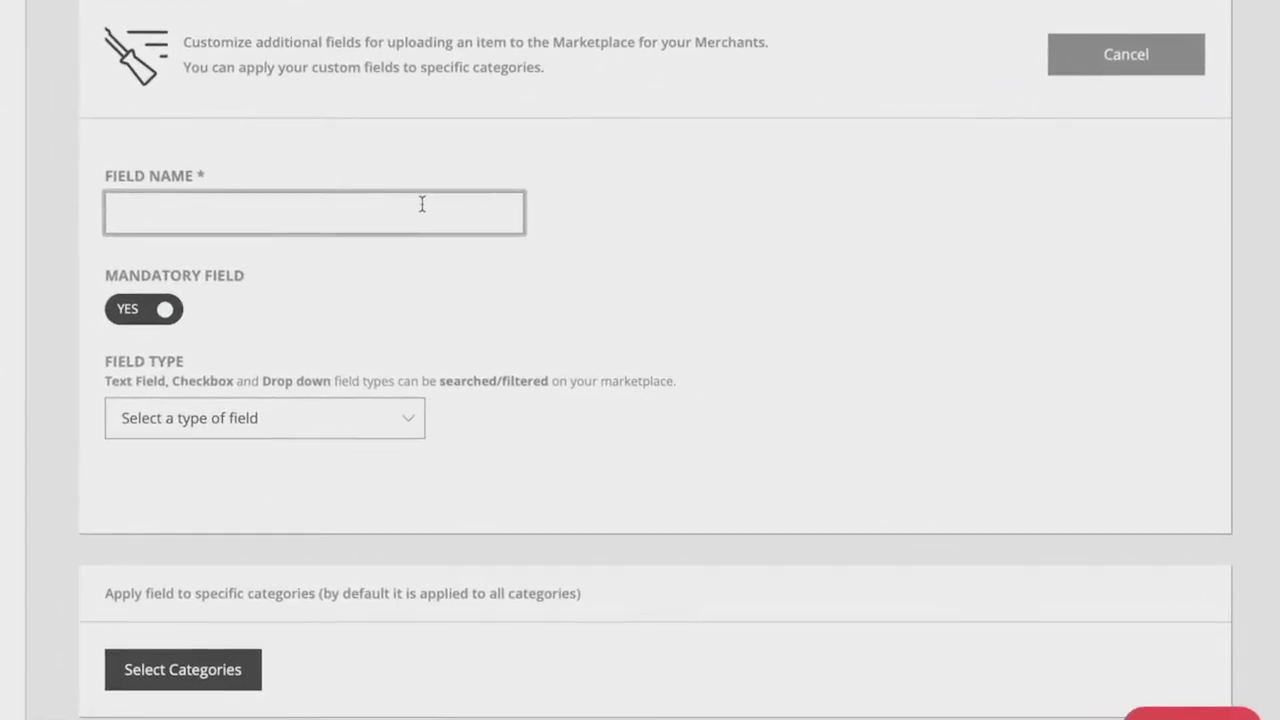
pyautogui.write('Where is it manug')
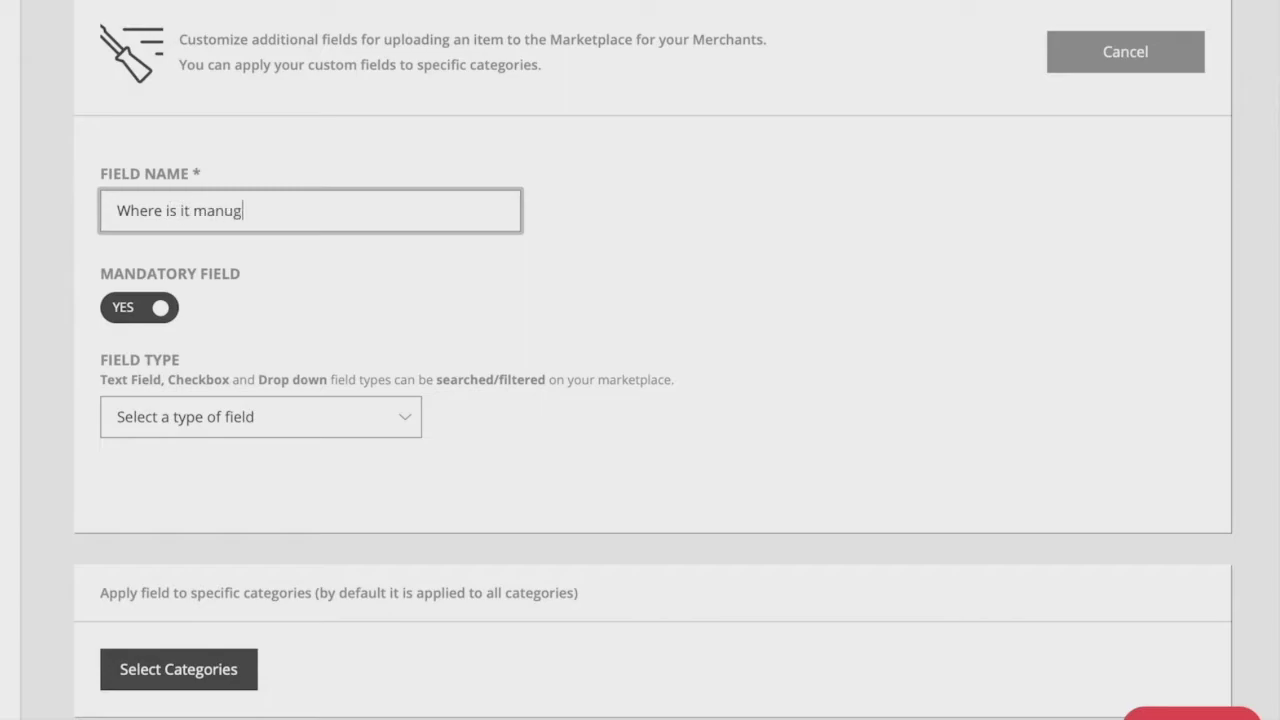
pyautogui.press('BackSpace')
pyautogui.write('factured in?')
# Make the field a mandatory Text Field and bring up its category chooser
pyautogui.click(362, 417)
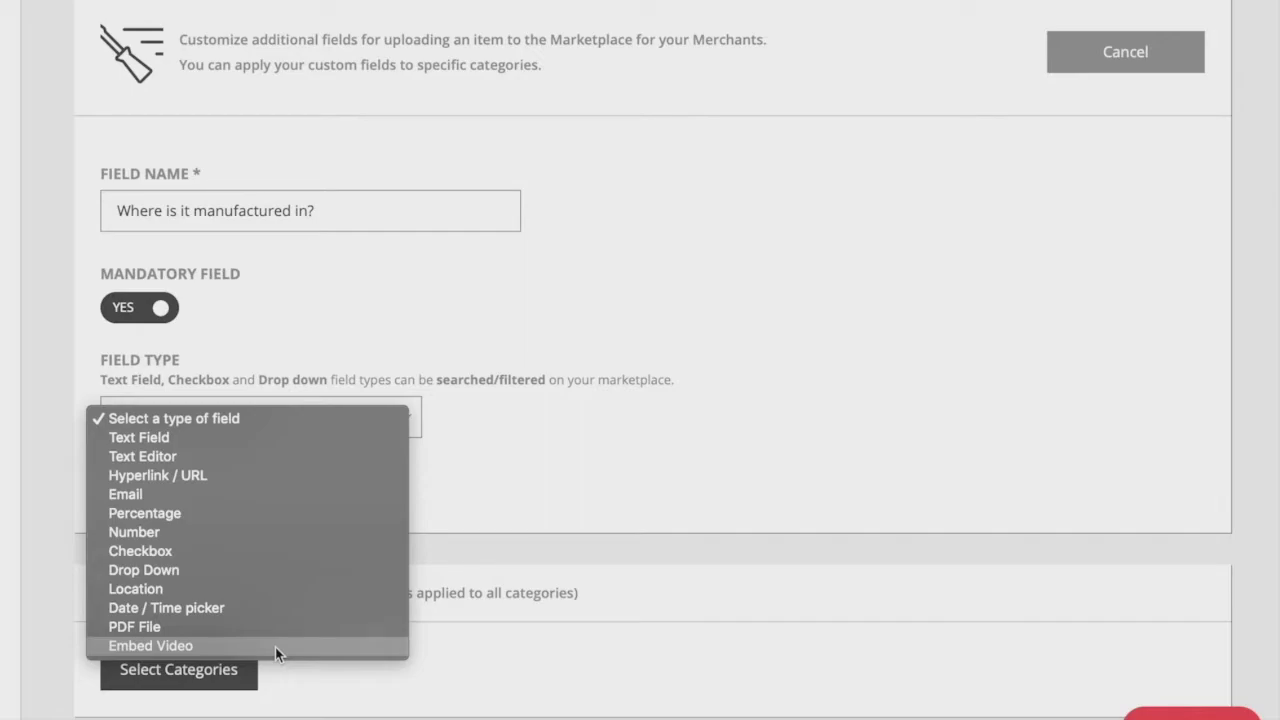
pyautogui.click(212, 435)
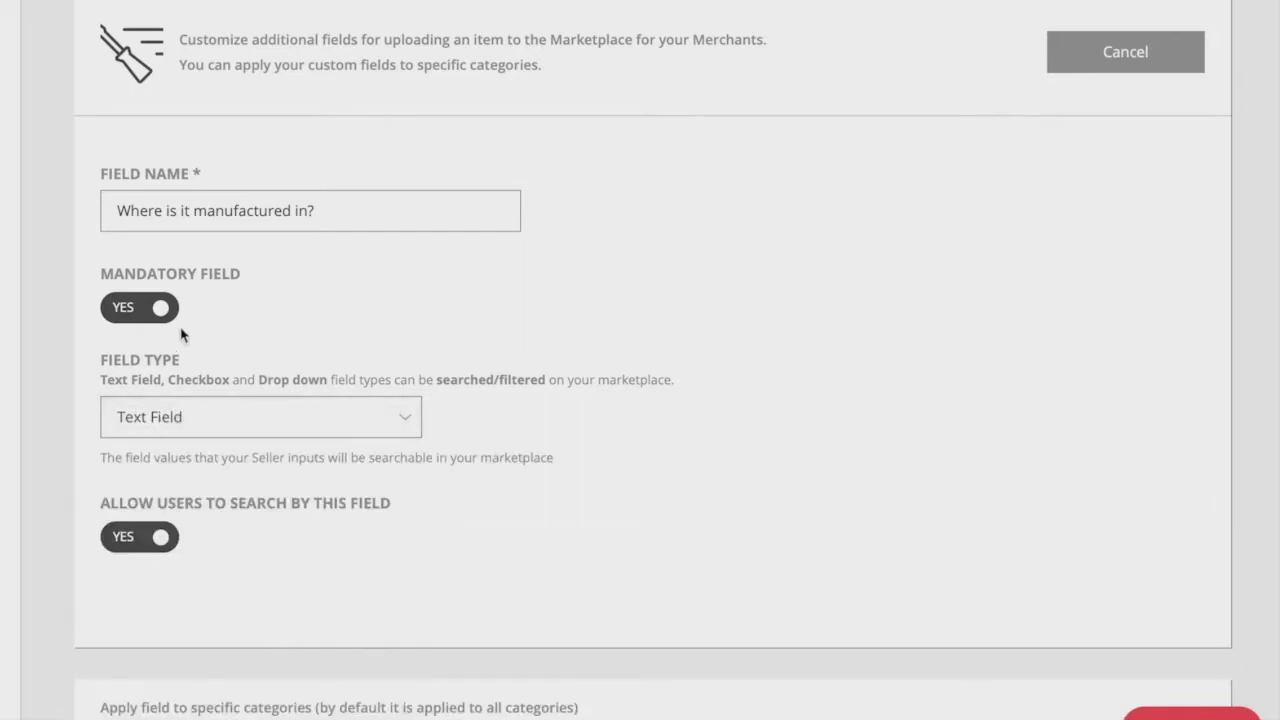
pyautogui.click(158, 315)
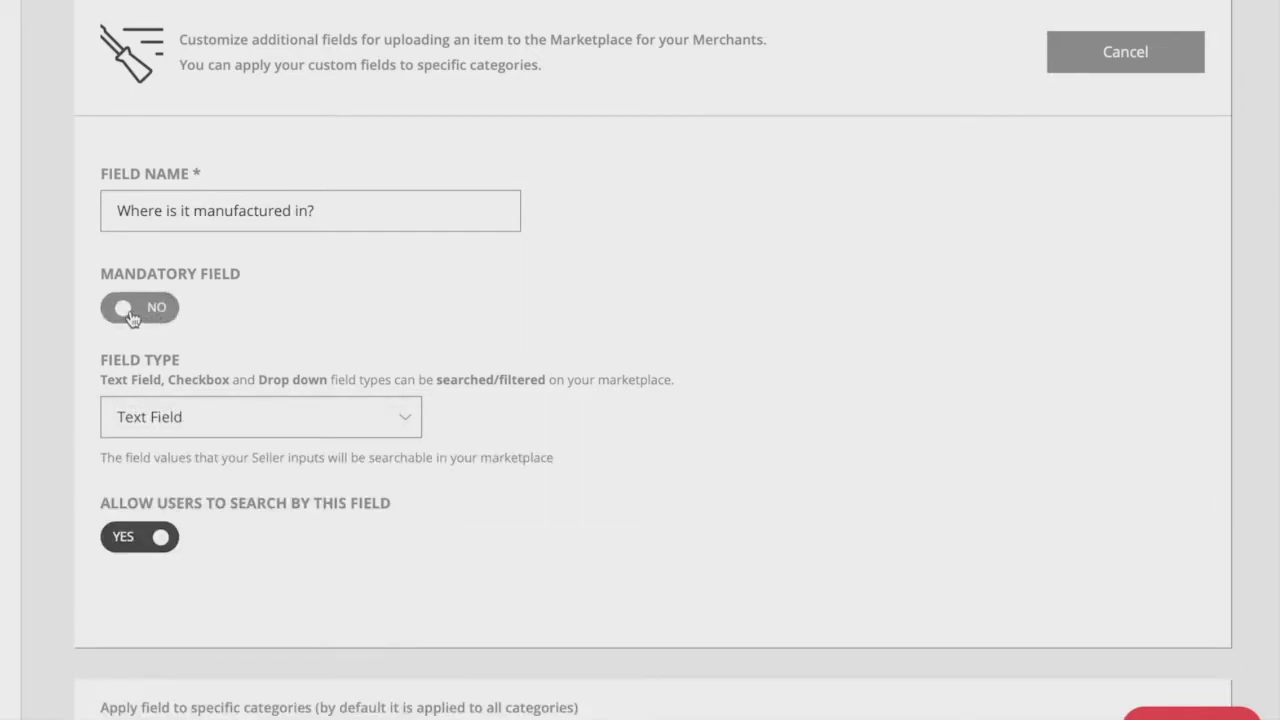
pyautogui.click(129, 318)
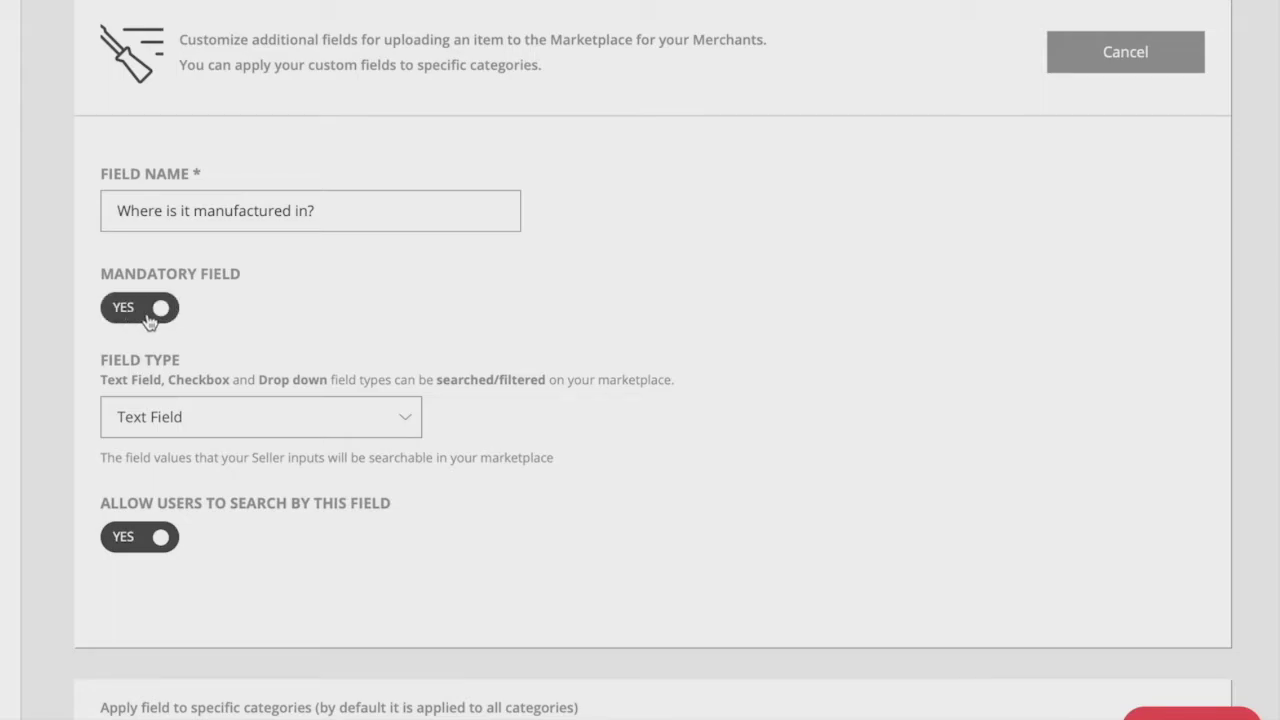
pyautogui.scroll(-1, 618, 512)
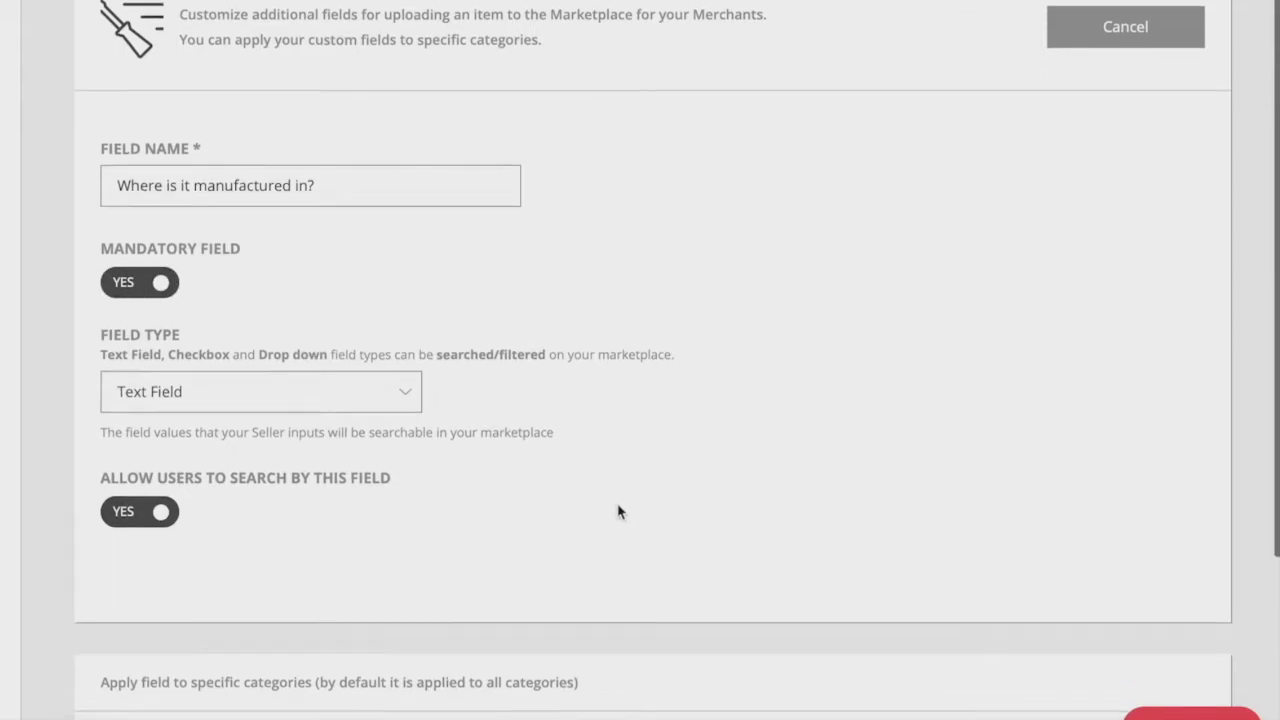
pyautogui.scroll(-1, 618, 512)
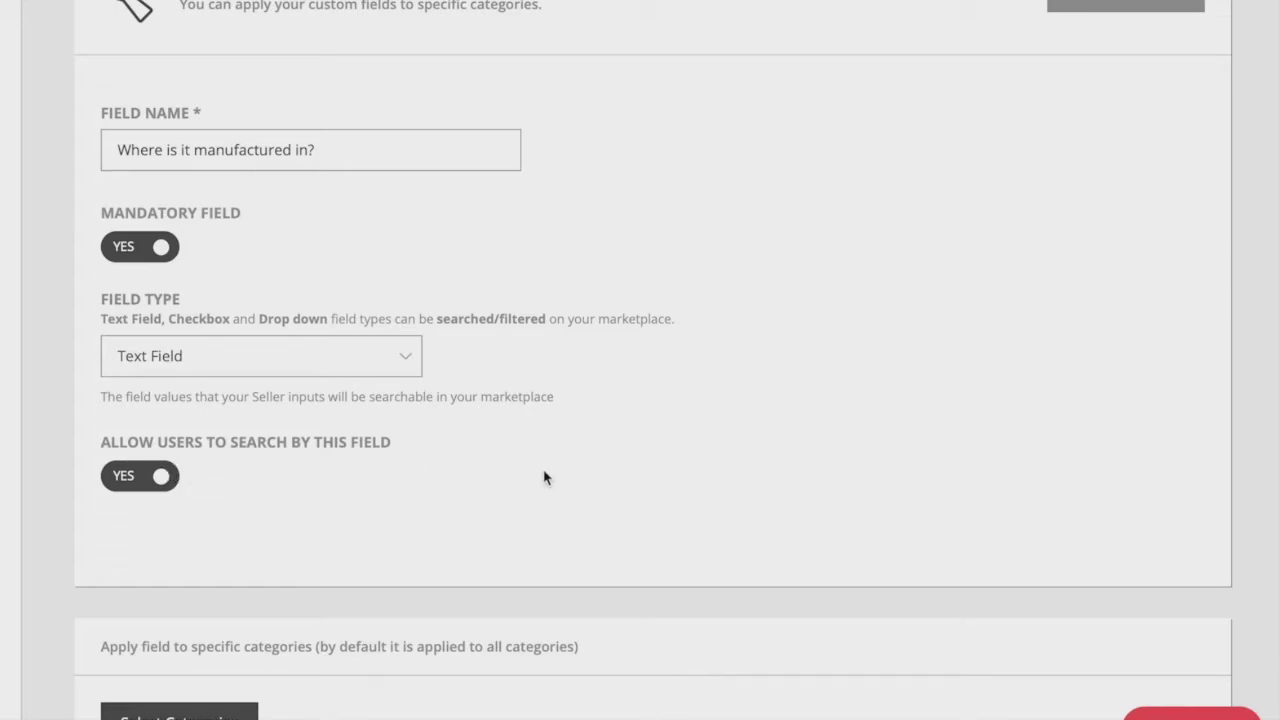
pyautogui.scroll(-1, 543, 478)
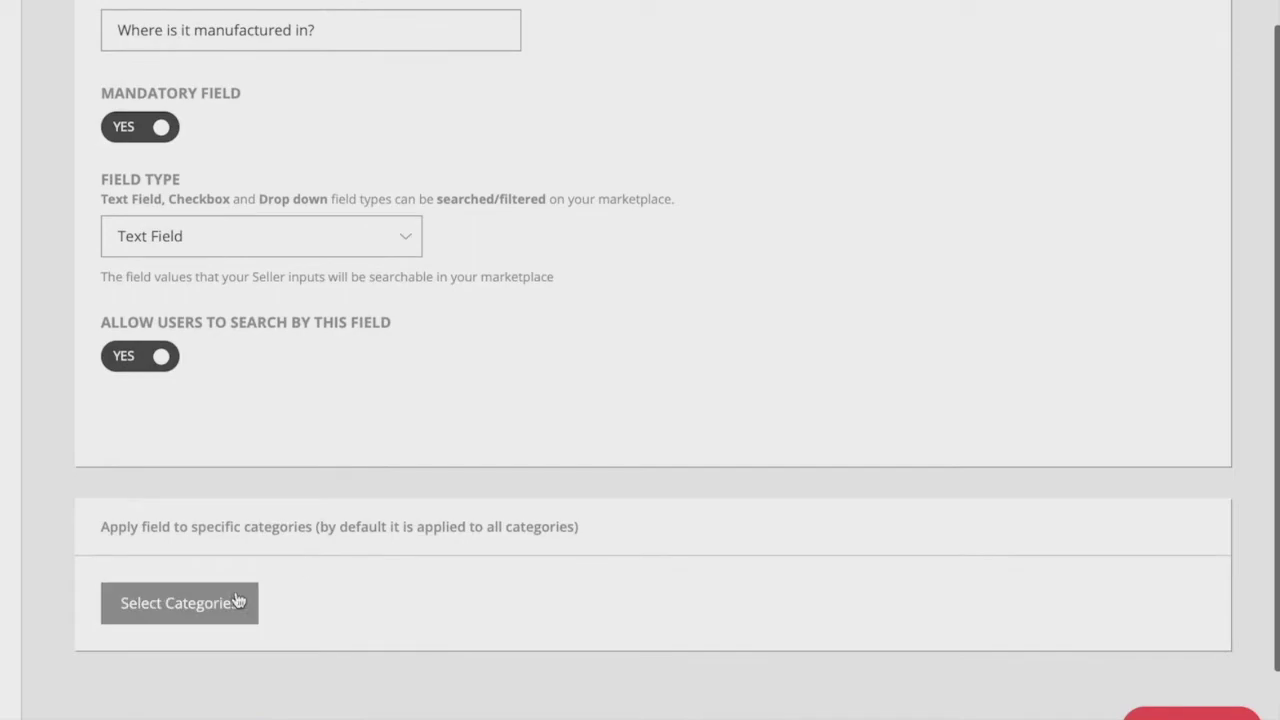
pyautogui.click(238, 603)
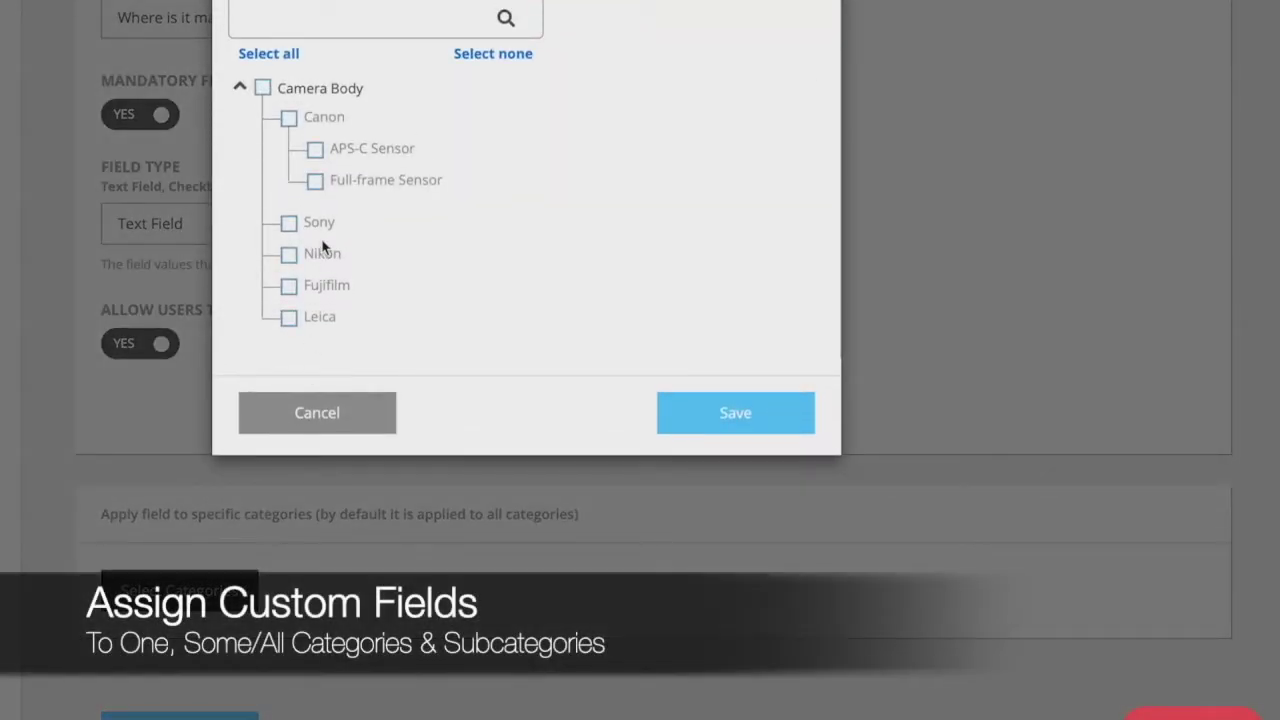
# Save the 'Where is it manufactured in?' field, restricted to its 2 chosen categories
pyautogui.scroll(-1, 320, 249)
pyautogui.scroll(1, 320, 248)
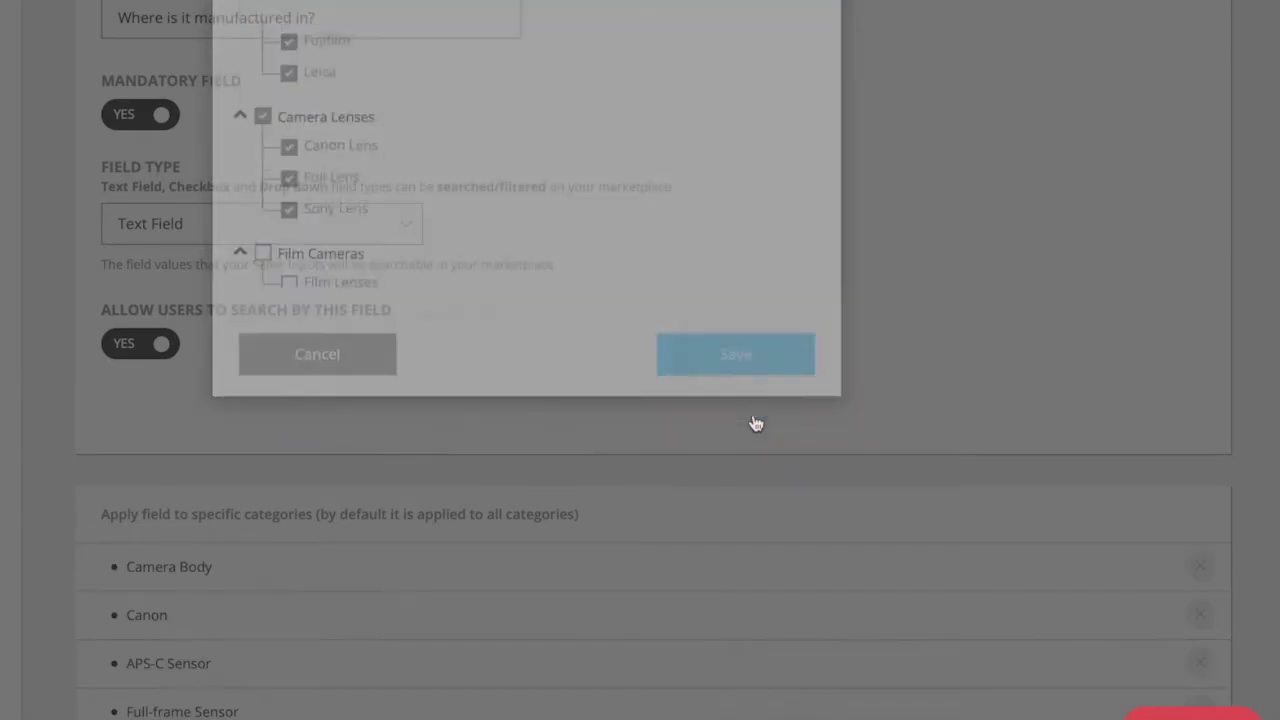
pyautogui.scroll(-3, 755, 423)
pyautogui.scroll(-3, 755, 423)
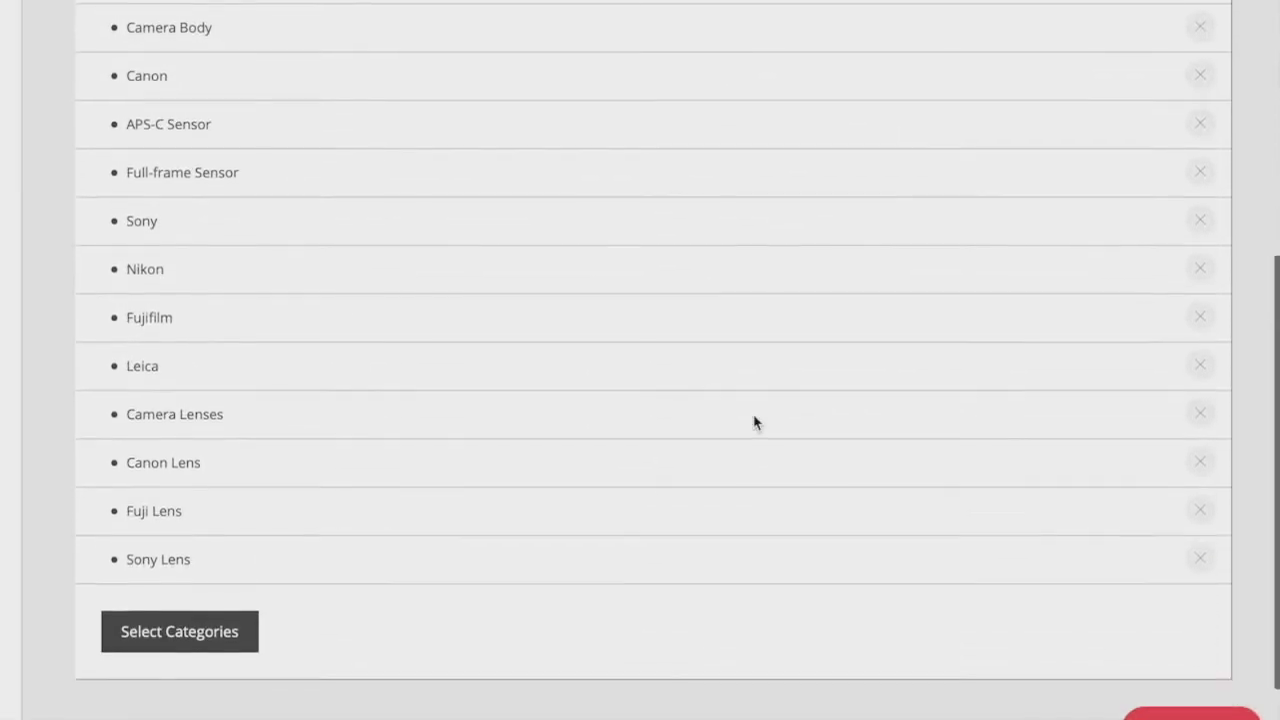
pyautogui.scroll(-1, 755, 423)
pyautogui.scroll(1, 755, 423)
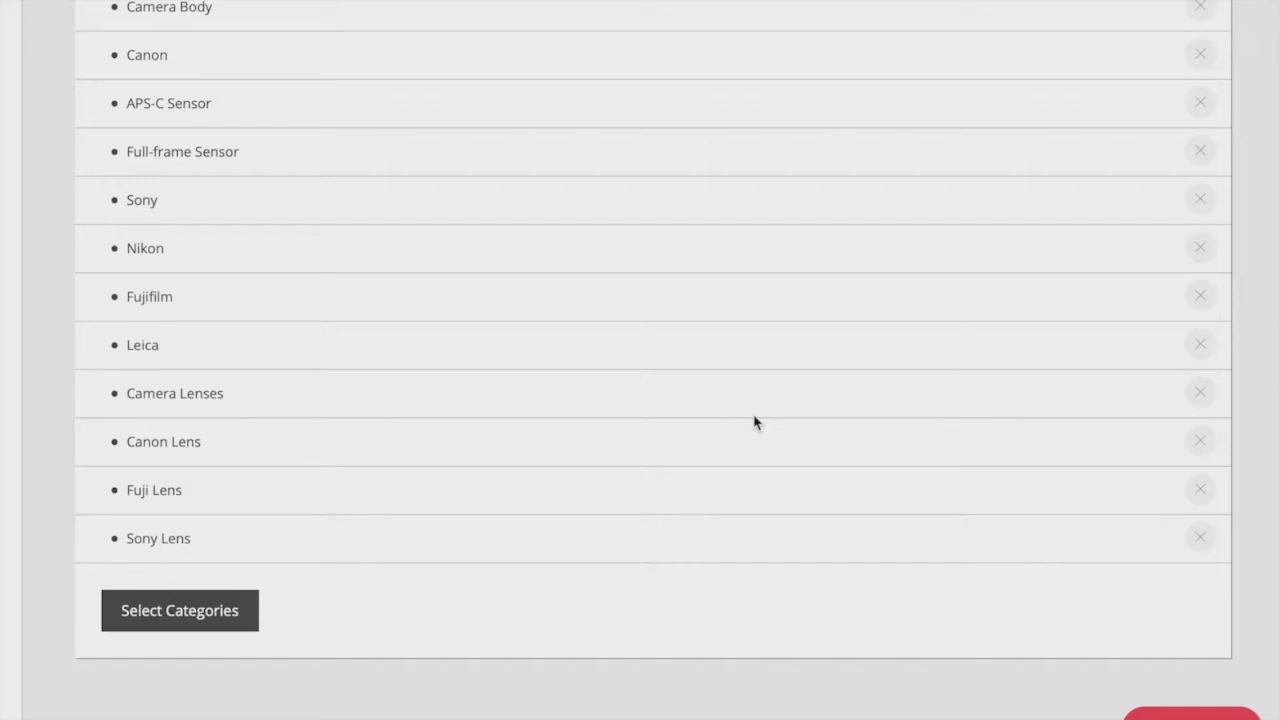
pyautogui.scroll(-2, 755, 423)
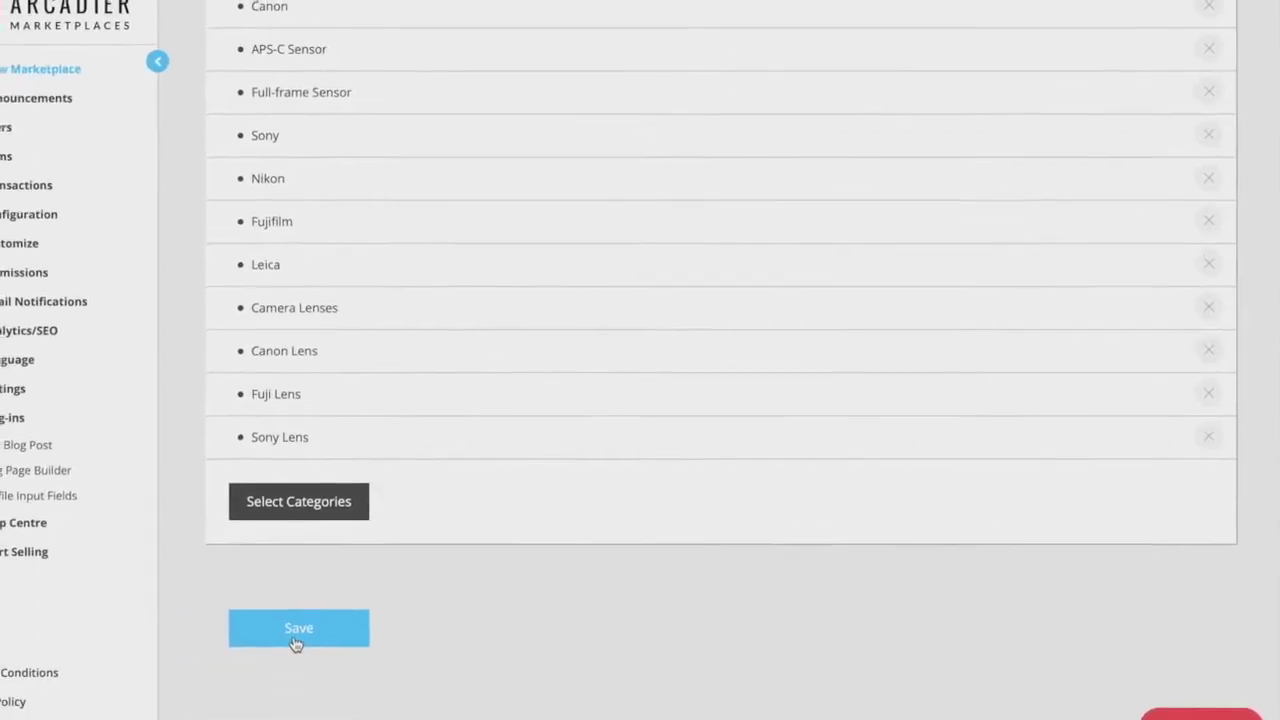
pyautogui.click(296, 641)
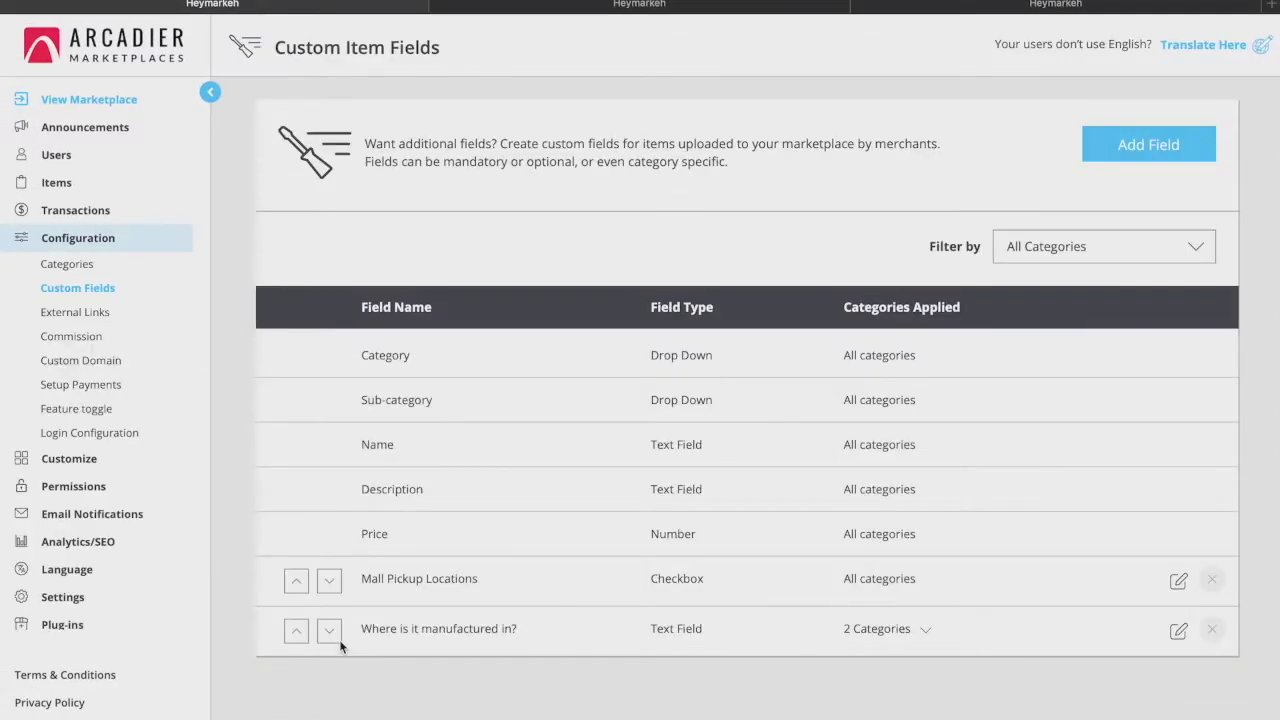
# Bring up the External Links header-link settings and look through them
pyautogui.click(88, 314)
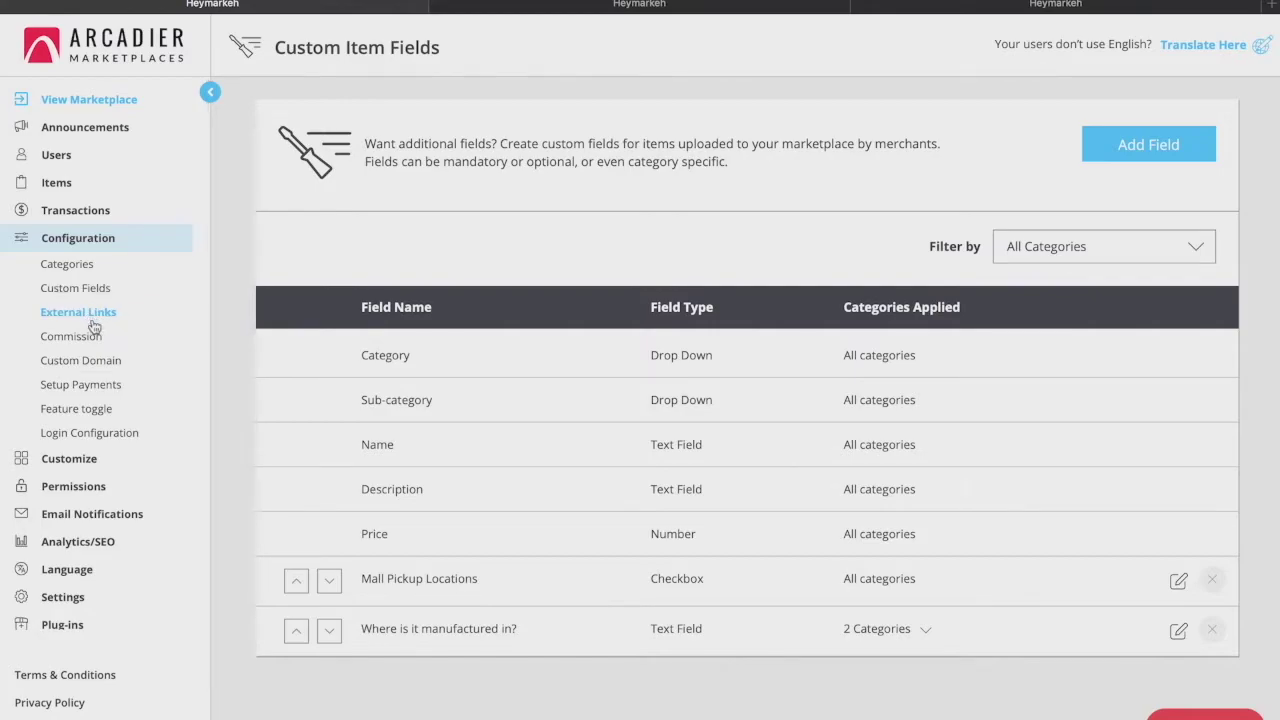
pyautogui.scroll(-1, 206, 374)
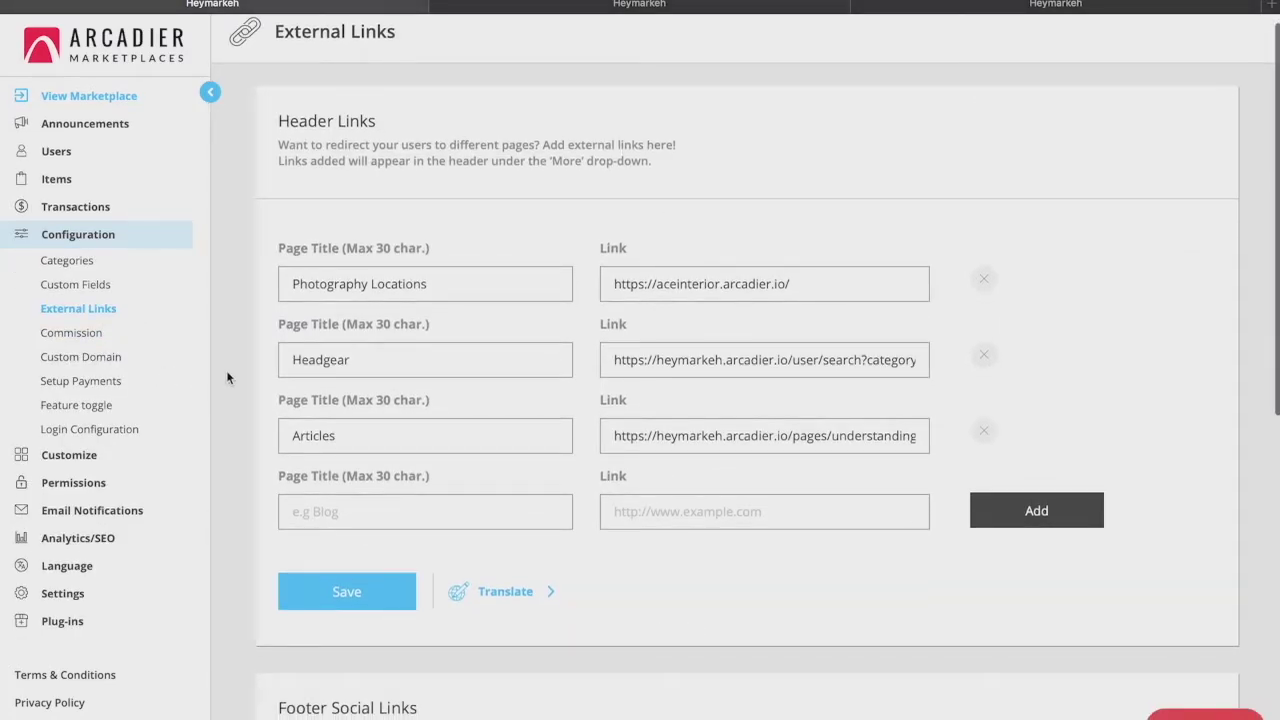
pyautogui.scroll(-1, 227, 377)
pyautogui.scroll(1, 227, 377)
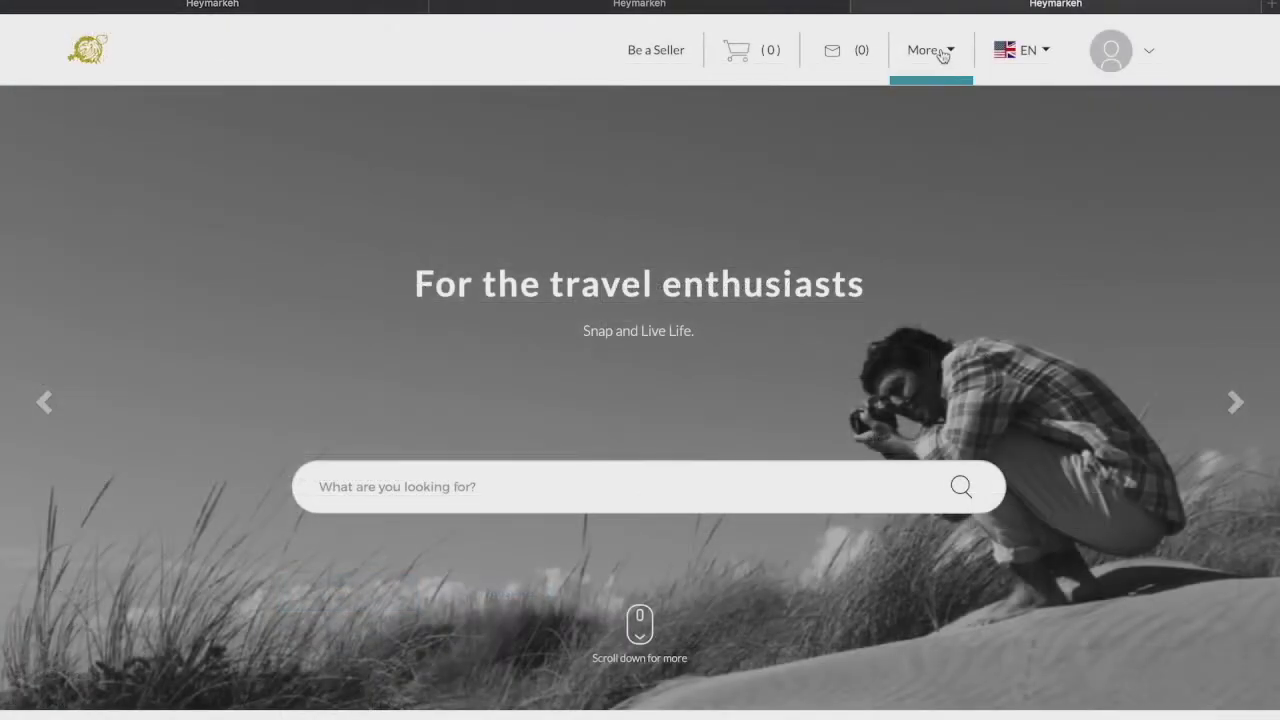
pyautogui.click(940, 52)
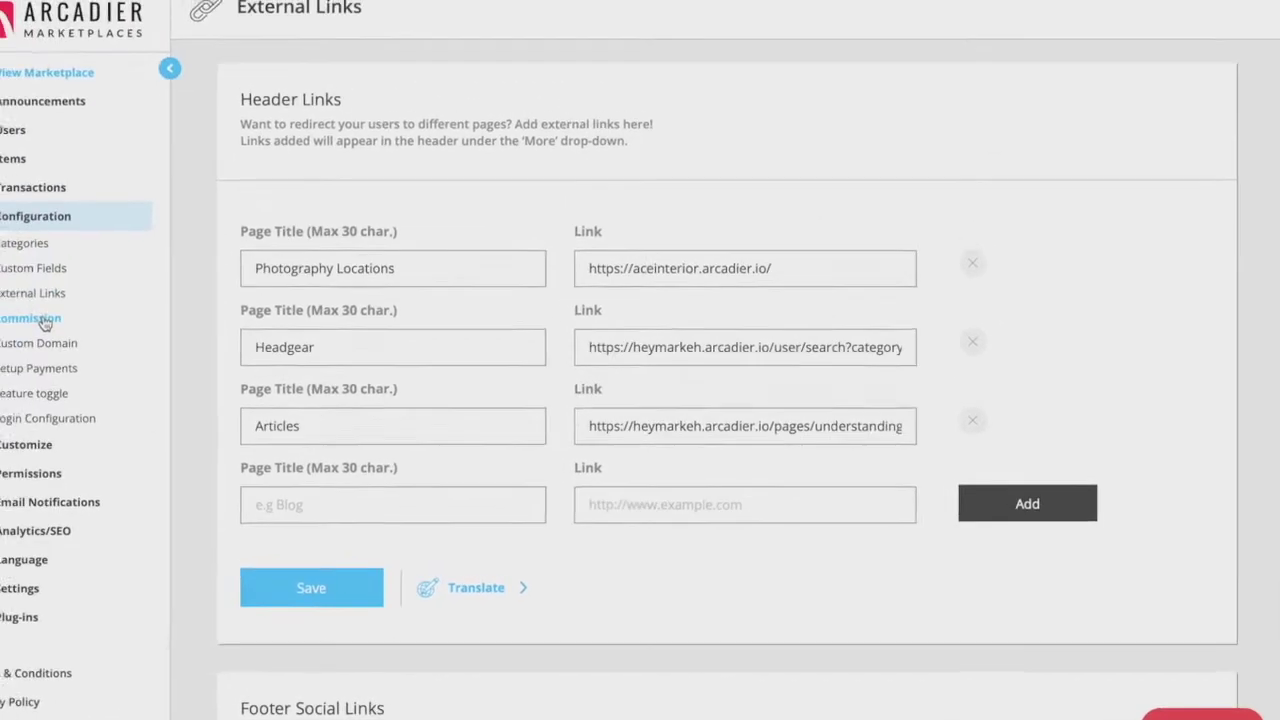
pyautogui.click(89, 334)
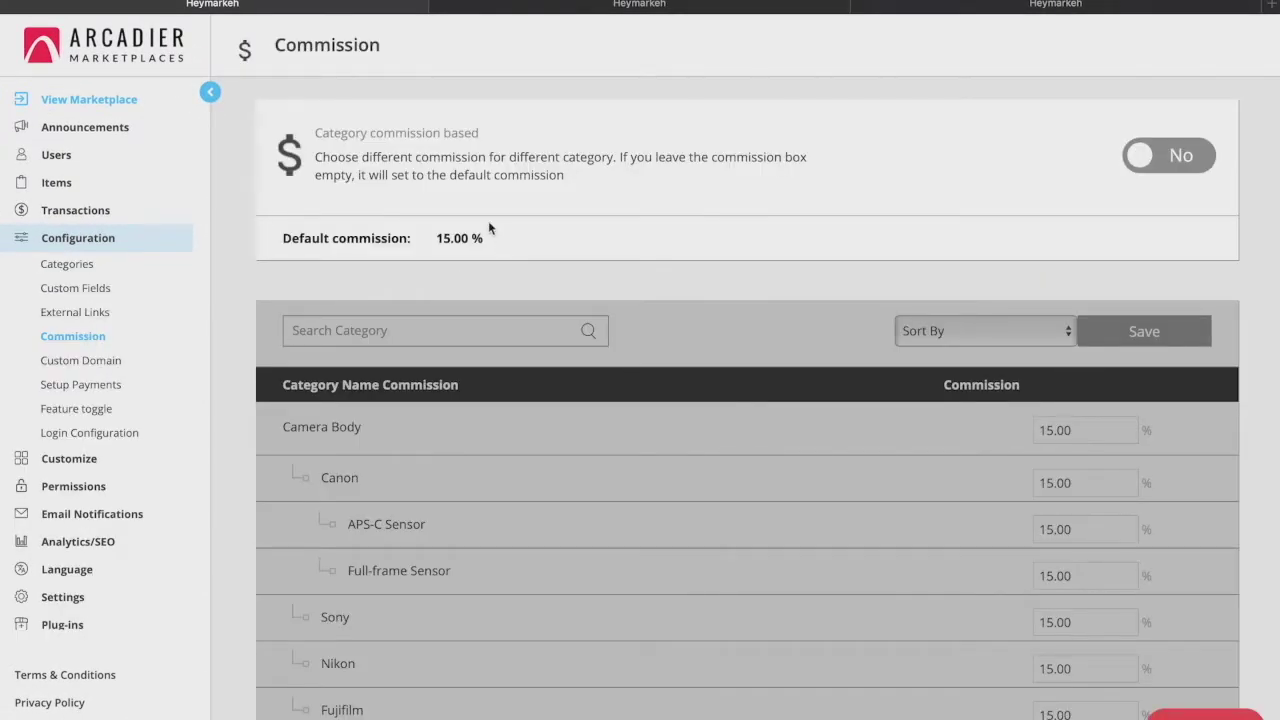
# Turn on category commission, set Camera Body to 10% and Sony to 12%, and save
pyautogui.click(1158, 157)
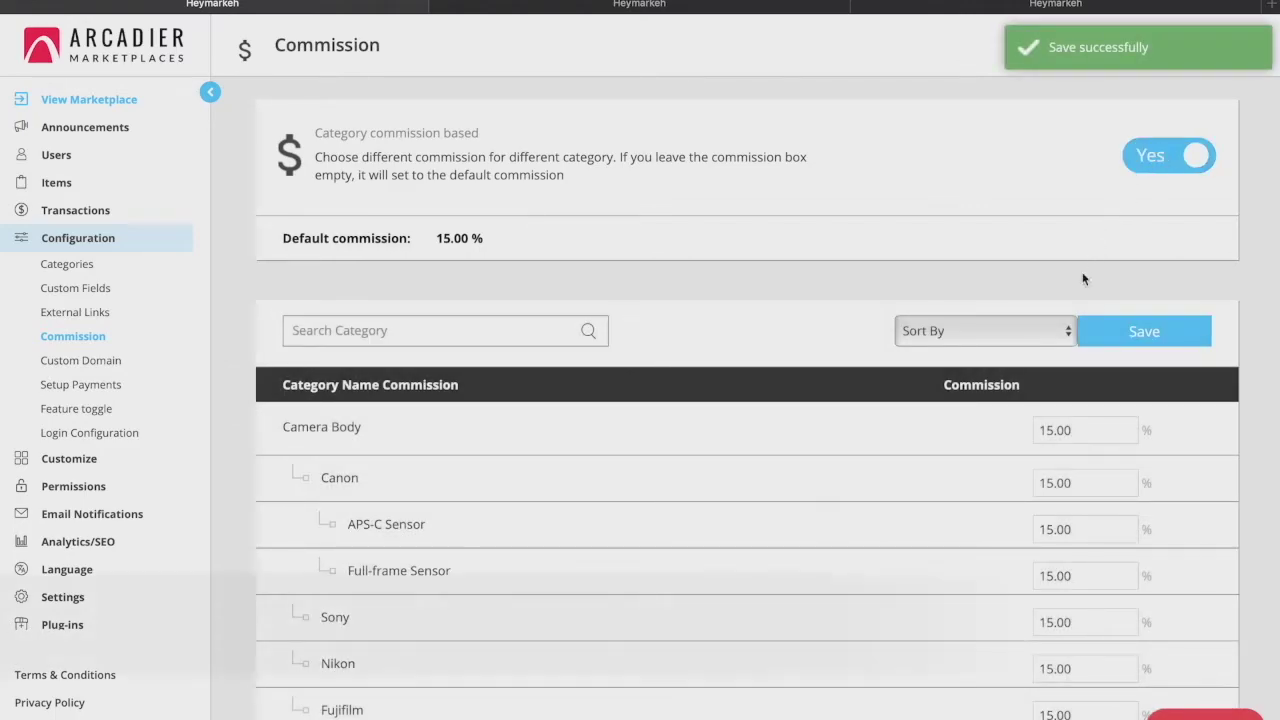
pyautogui.scroll(-2, 1014, 449)
pyautogui.moveTo(1120, 286); pyautogui.dragTo(1003, 284)
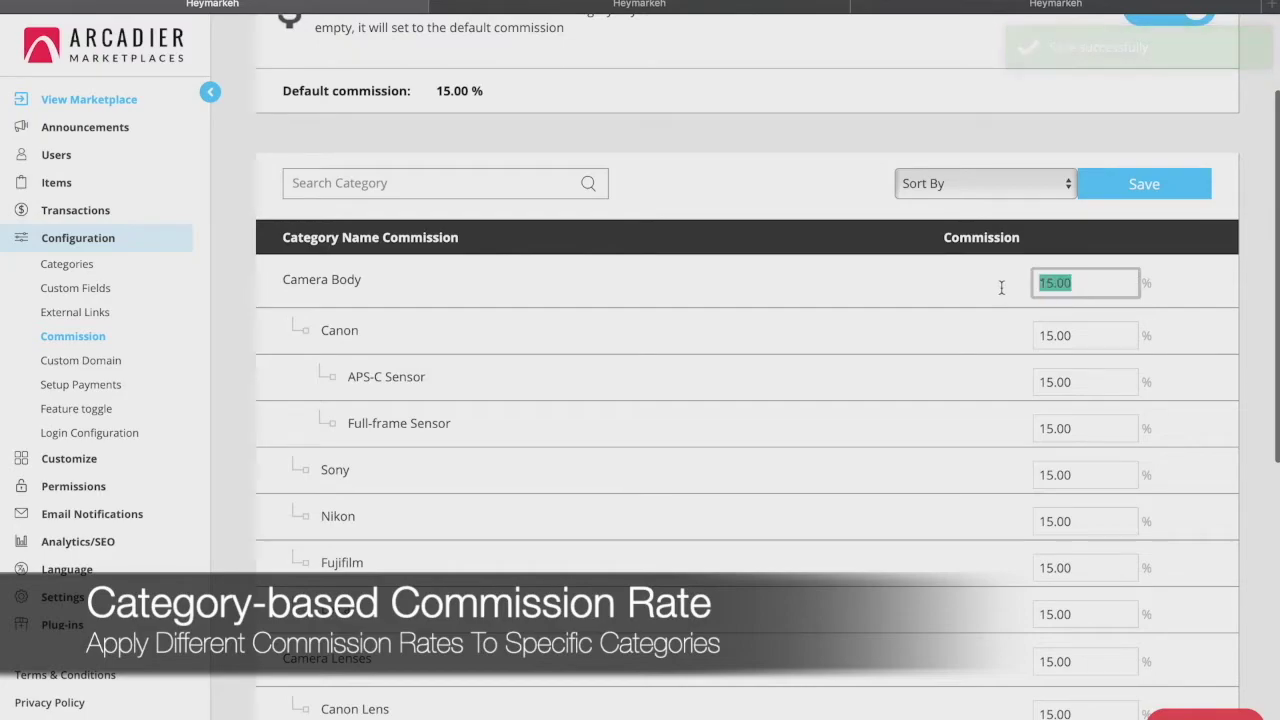
pyautogui.write('10')
pyautogui.scroll(1, 1085, 450)
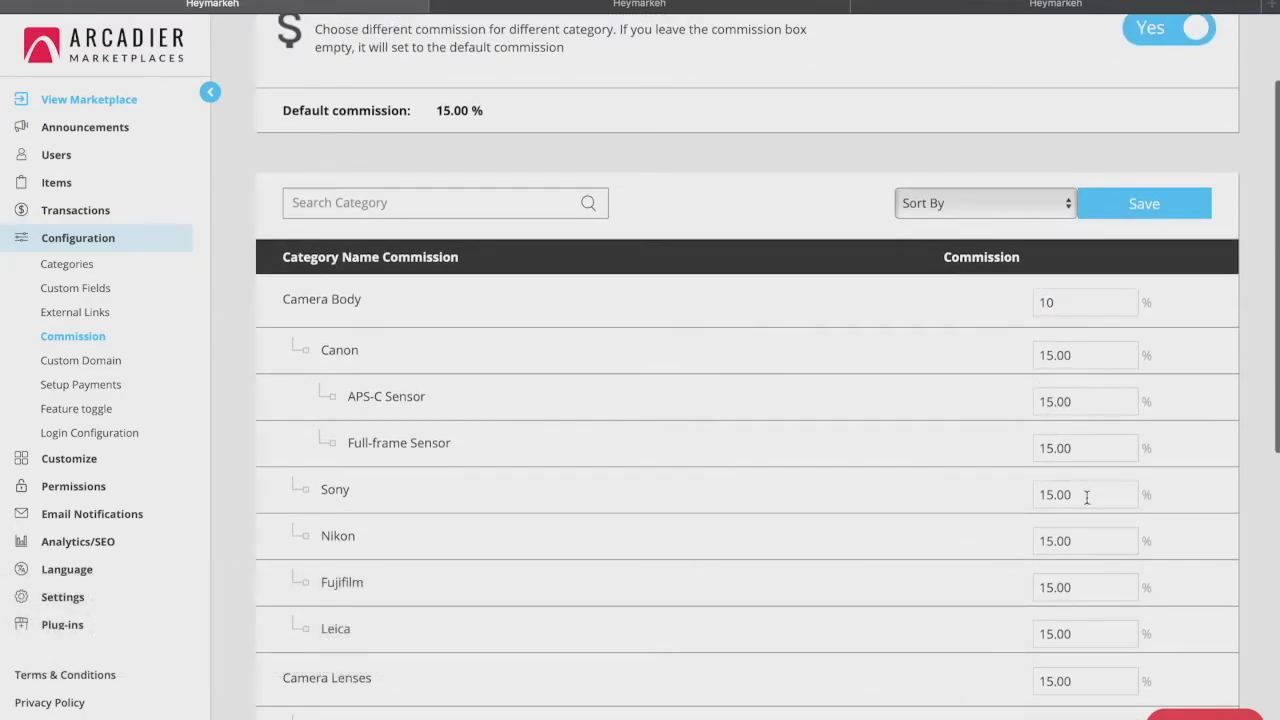
pyautogui.moveTo(1086, 494); pyautogui.dragTo(988, 500)
pyautogui.write('12')
pyautogui.click(951, 511)
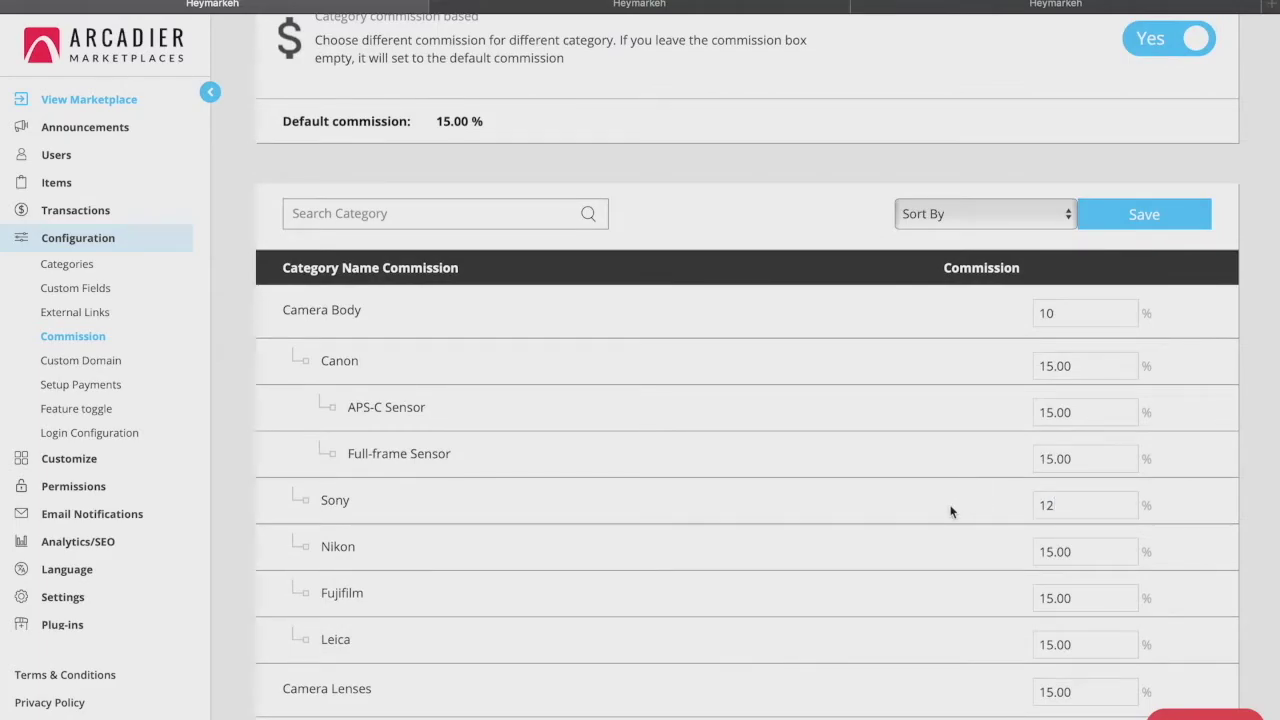
pyautogui.scroll(-1, 951, 511)
pyautogui.scroll(1, 951, 511)
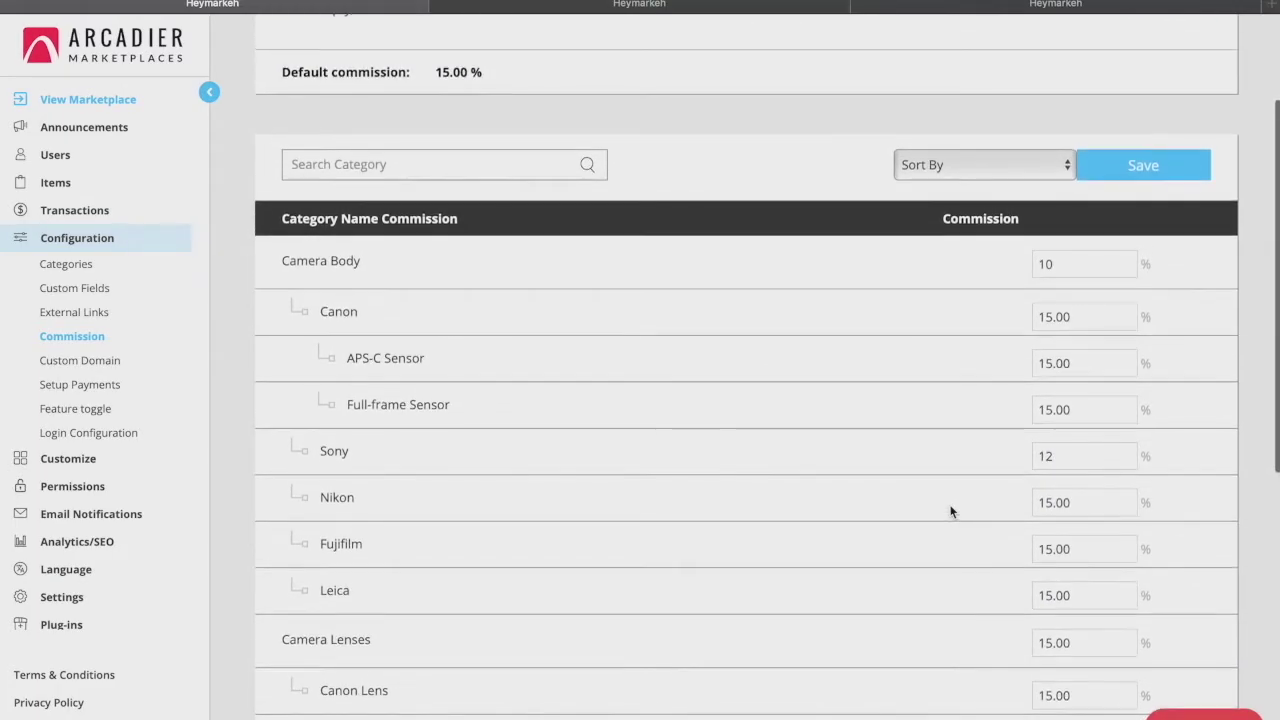
pyautogui.click(1138, 175)
# Open the support contact form, dismiss it, and go to Custom Domain settings
pyautogui.scroll(2, 1138, 175)
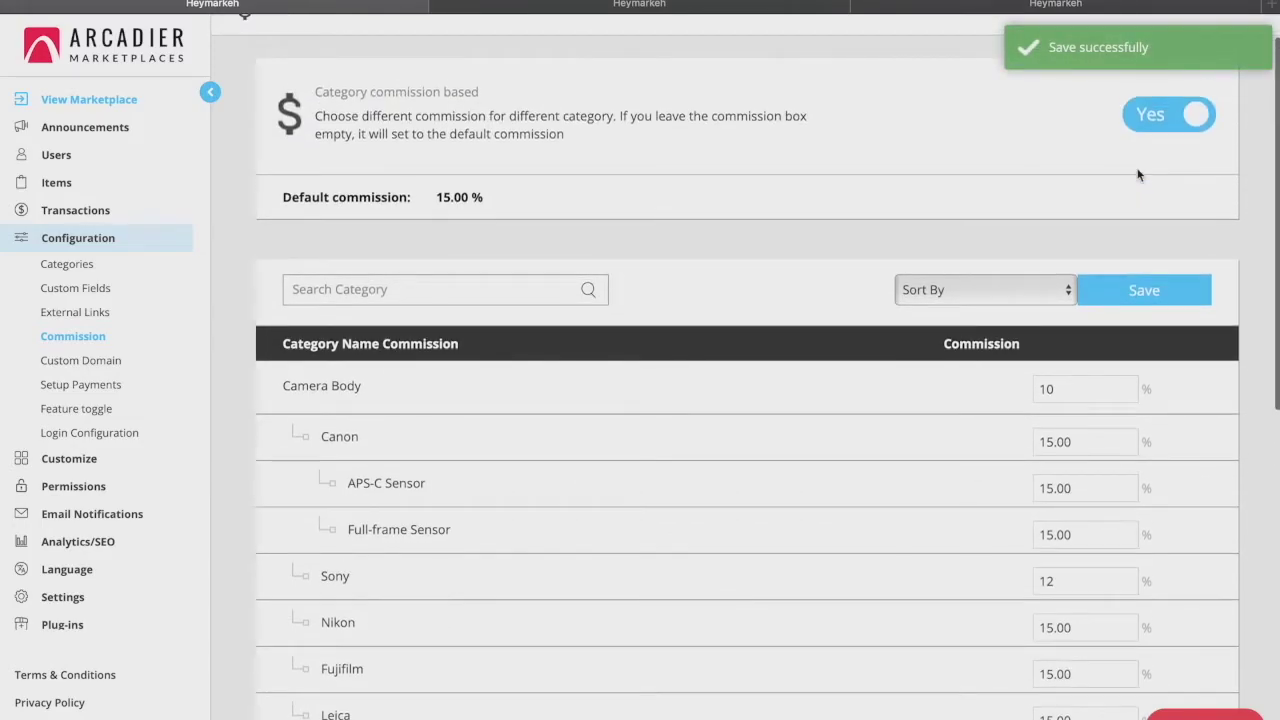
pyautogui.click(1205, 714)
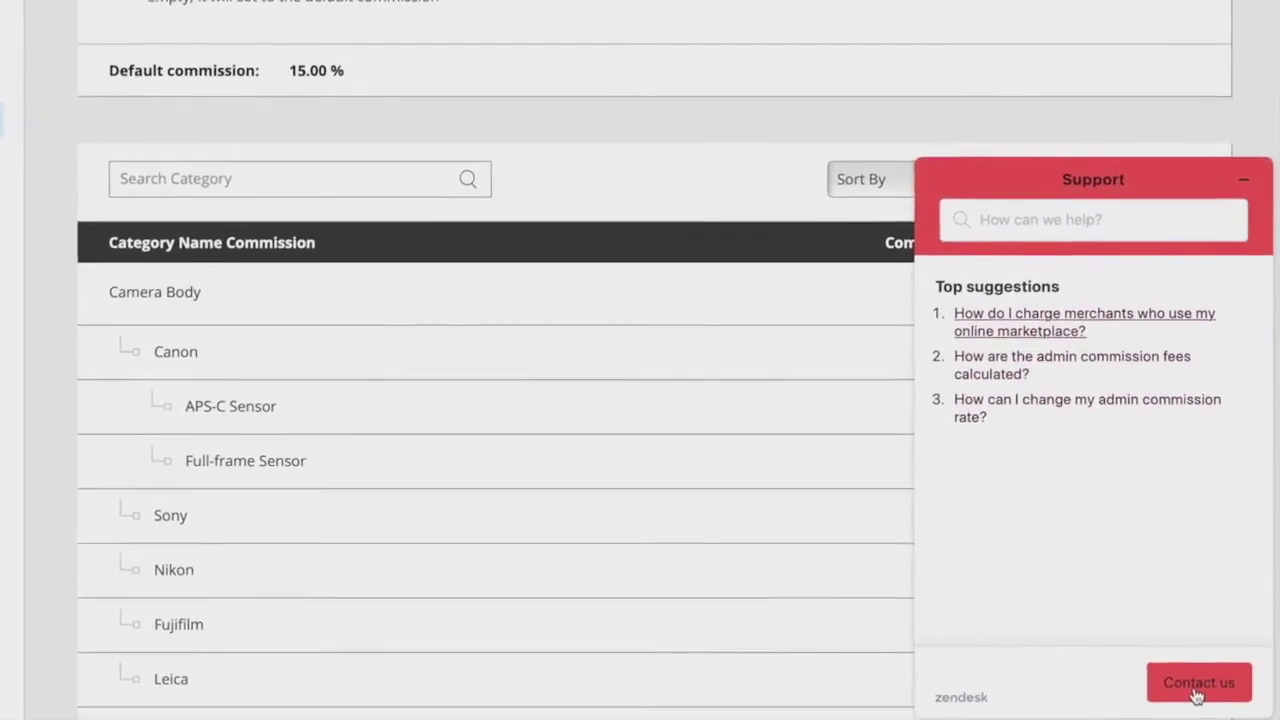
pyautogui.click(1196, 696)
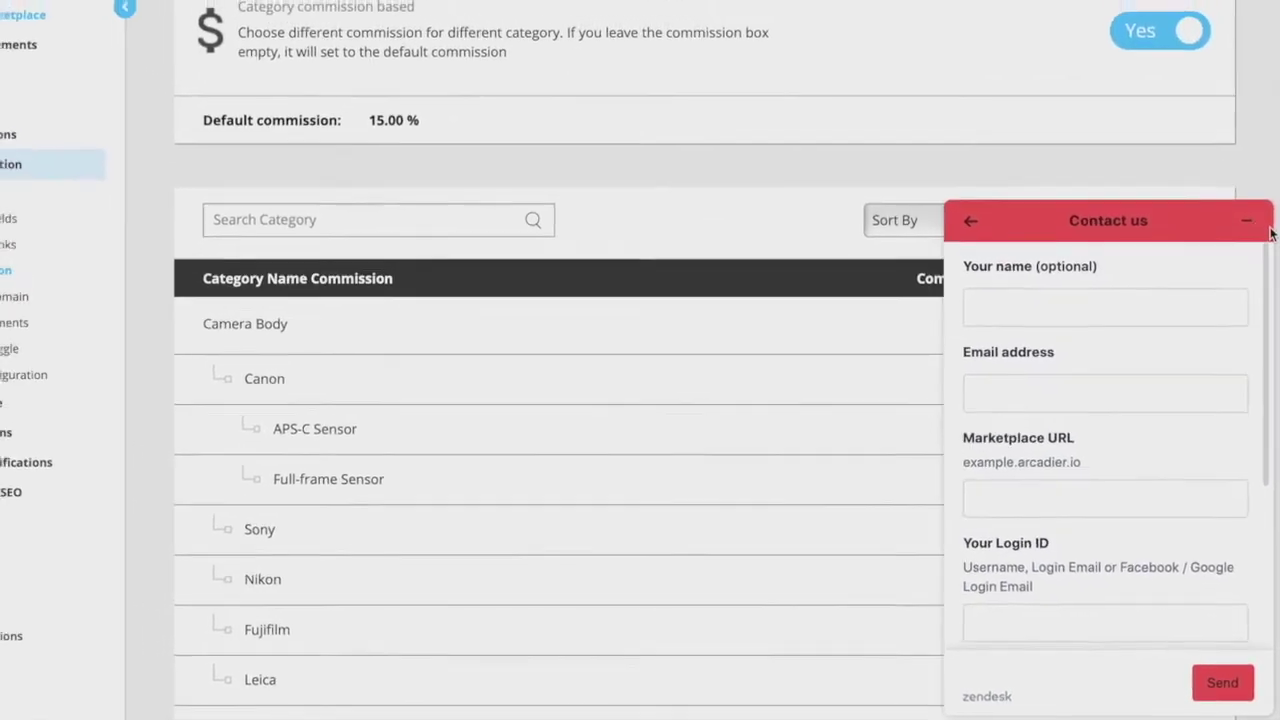
pyautogui.click(1243, 176)
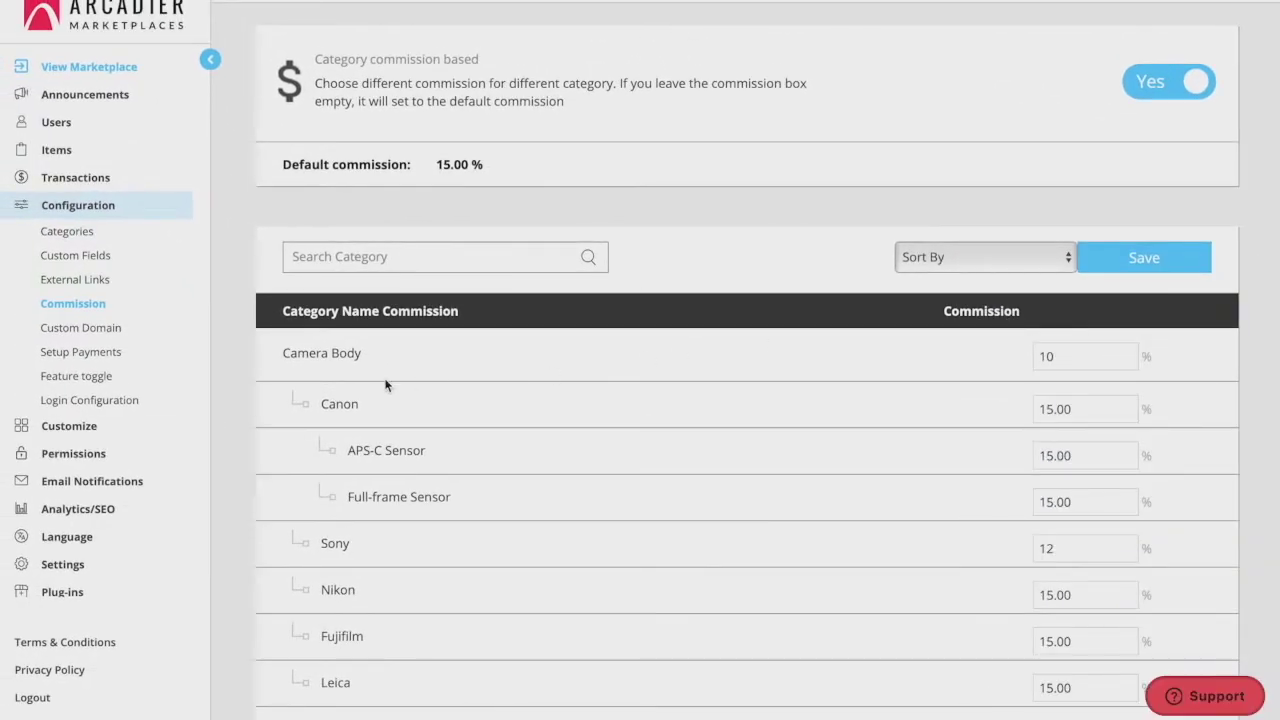
pyautogui.click(60, 327)
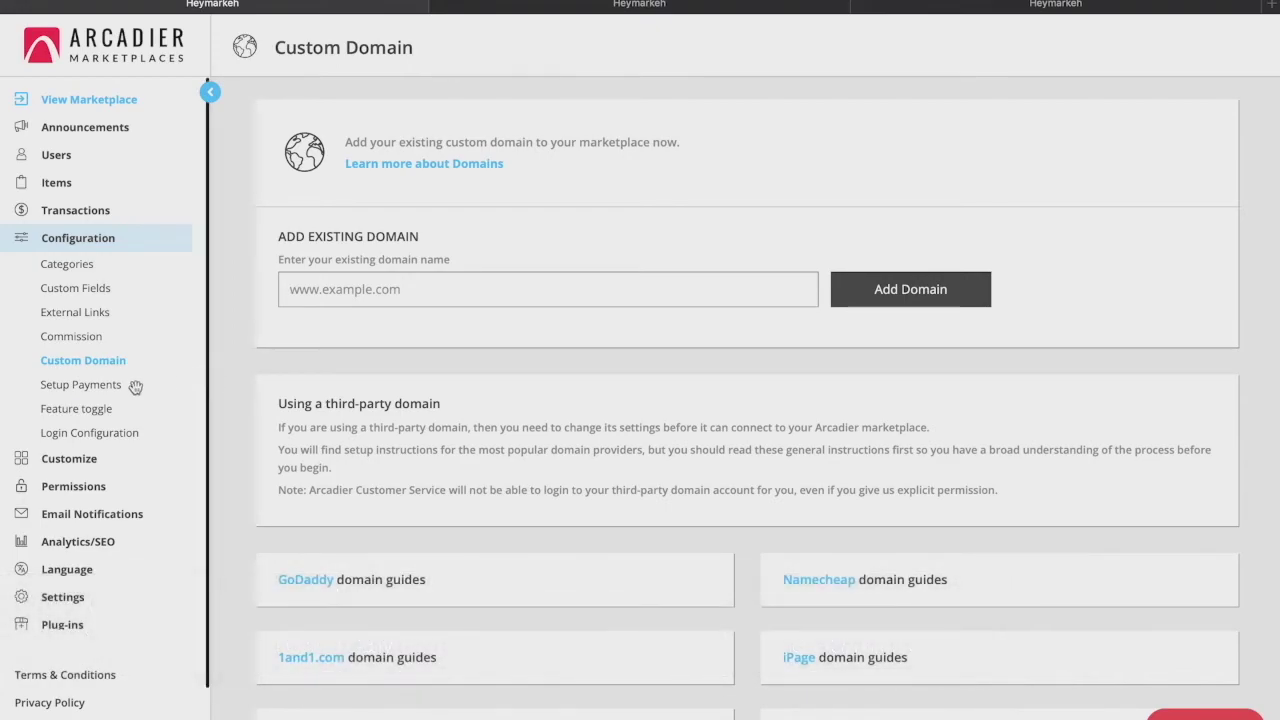
# Leave Custom Domain for the Payments setup page
pyautogui.click(112, 390)
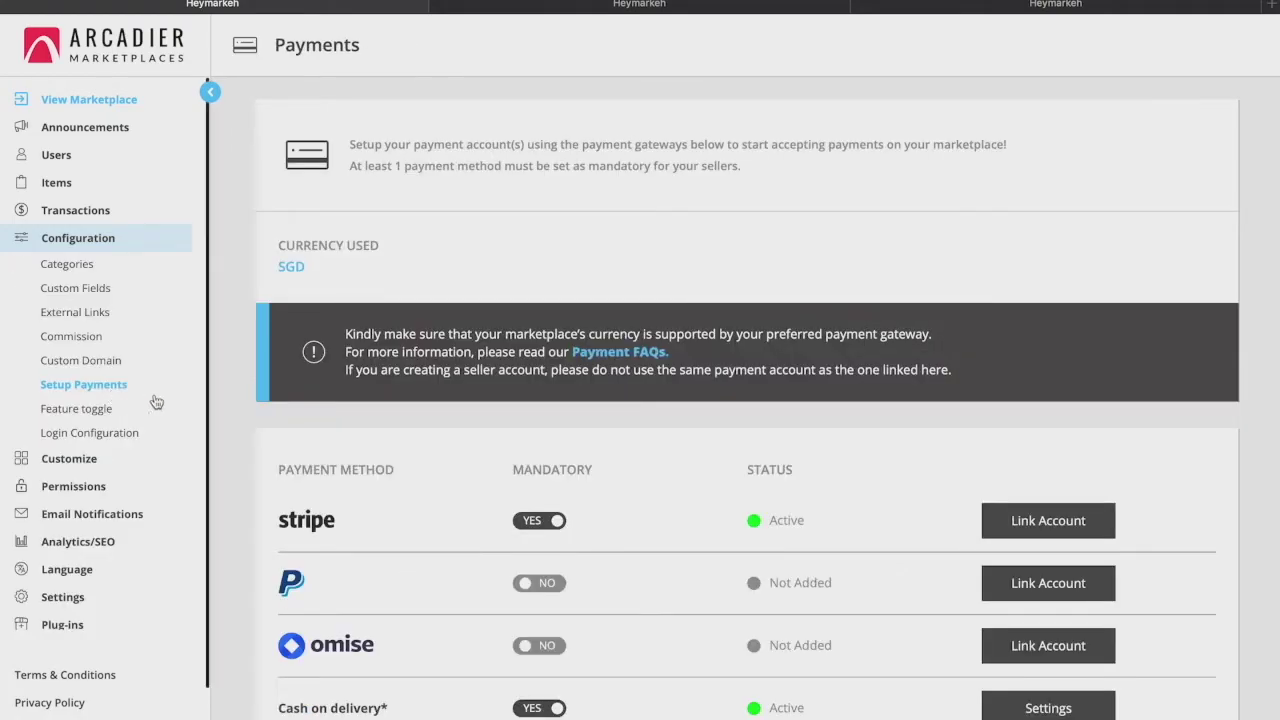
# Toggle Cash on delivery to not mandatory and back to mandatory
pyautogui.scroll(-3, 237, 406)
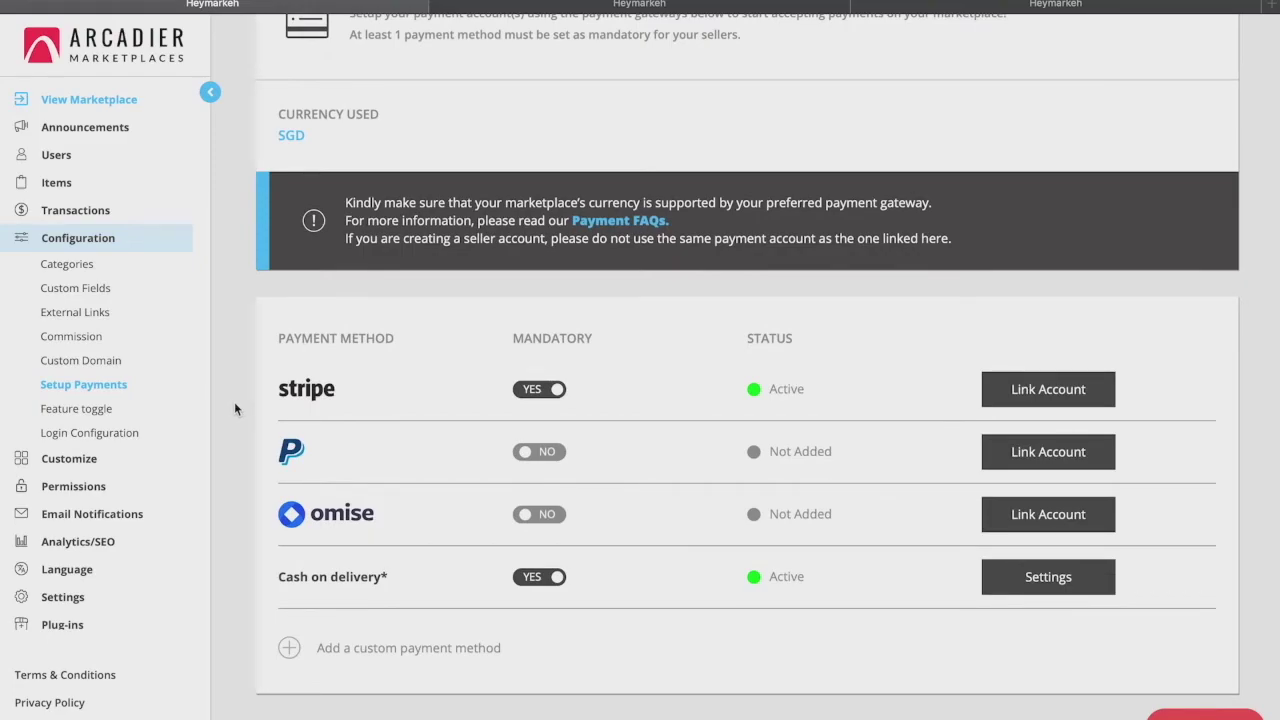
pyautogui.click(541, 585)
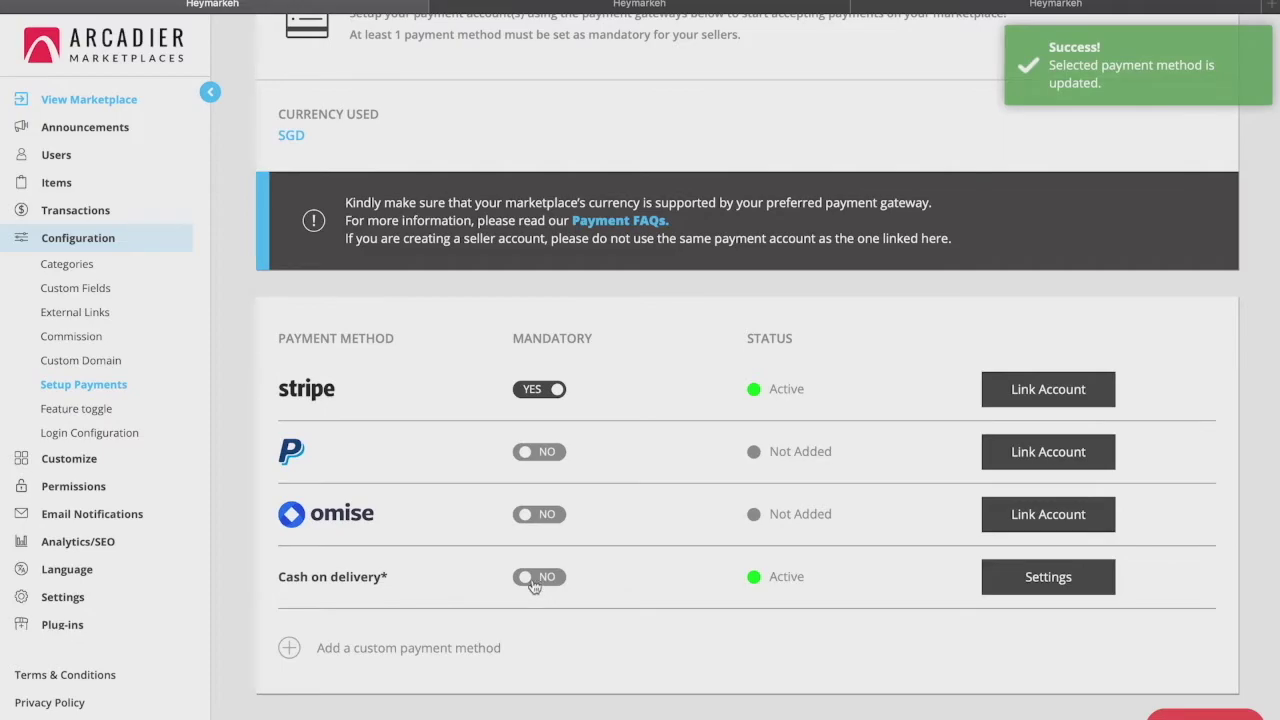
pyautogui.click(536, 585)
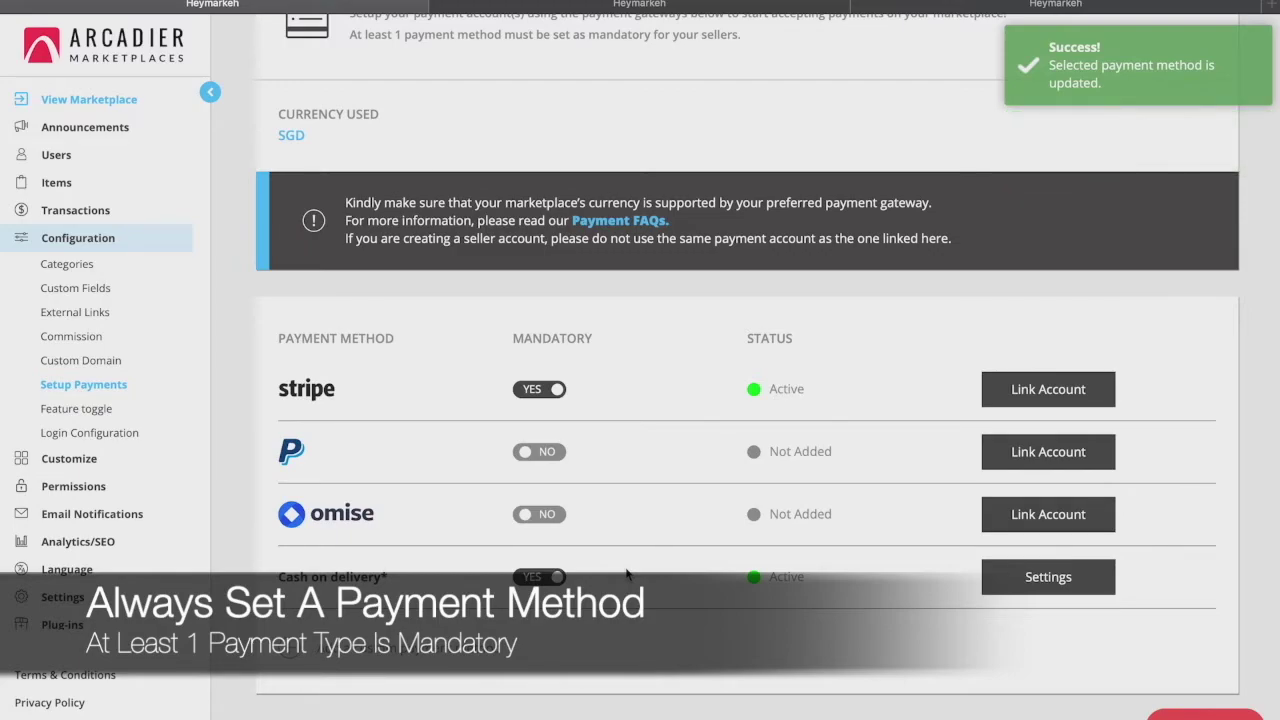
pyautogui.scroll(-1, 627, 574)
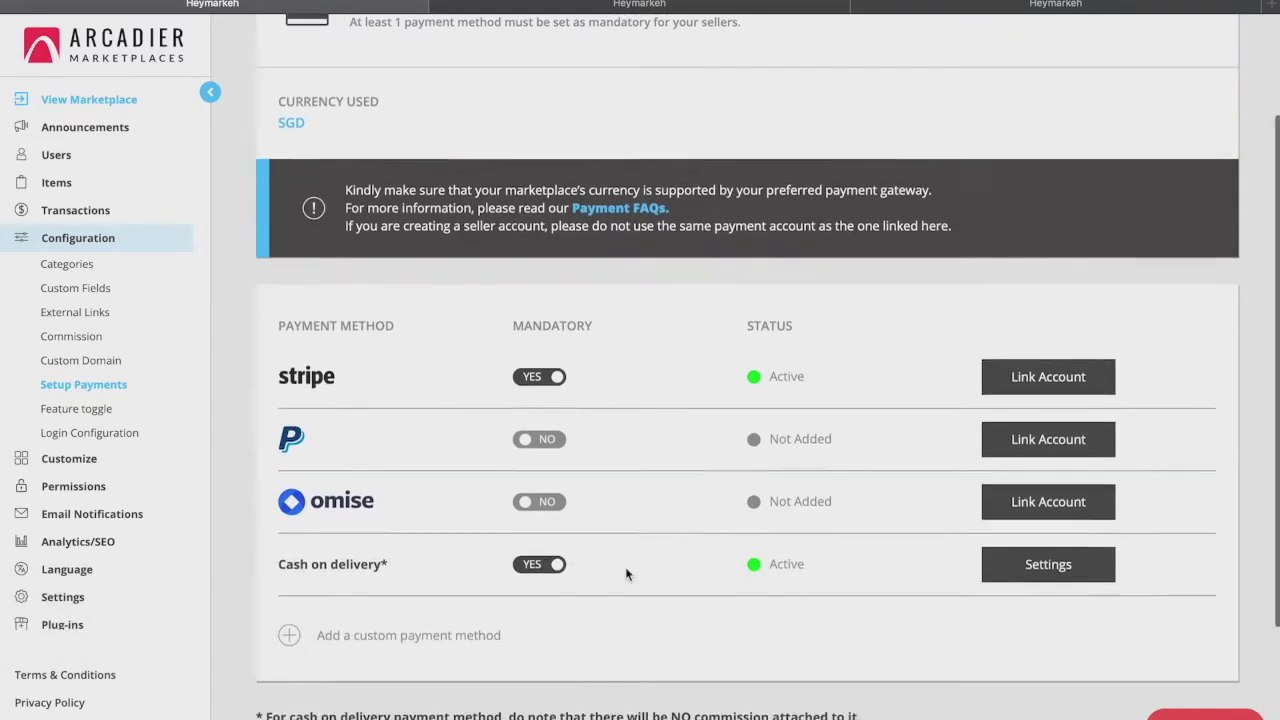
pyautogui.scroll(-2, 627, 574)
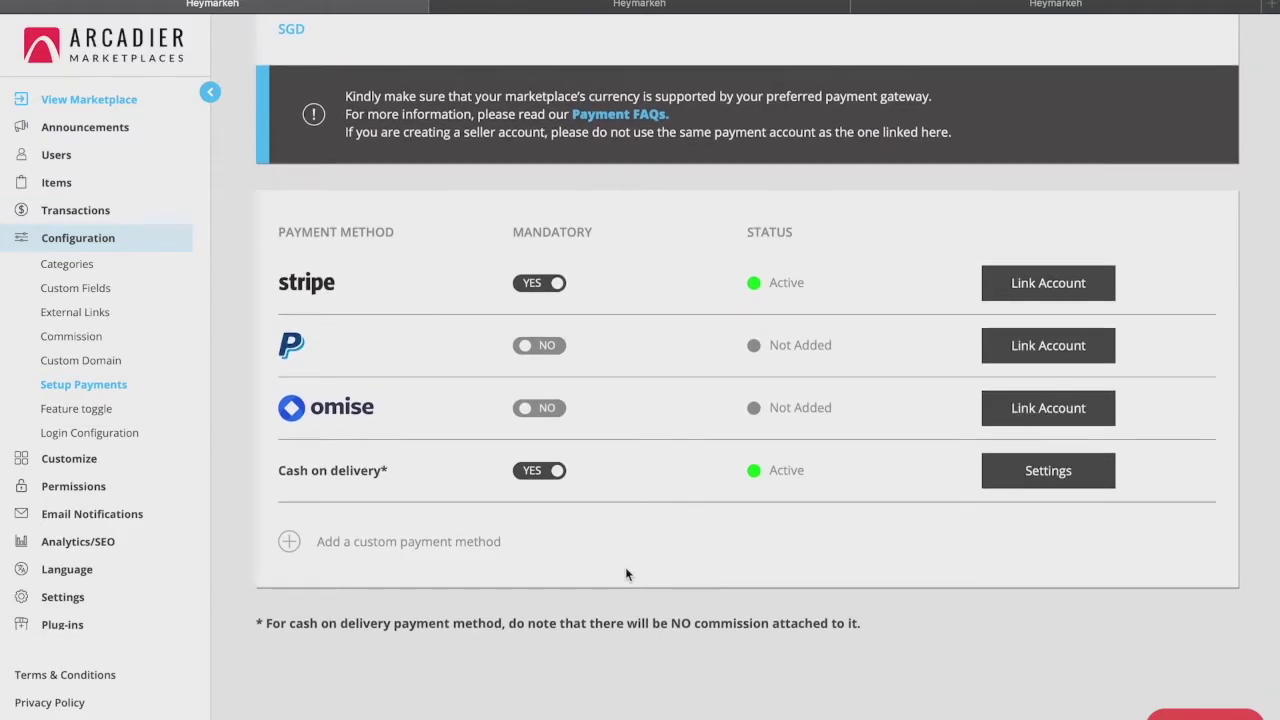
pyautogui.scroll(1, 626, 574)
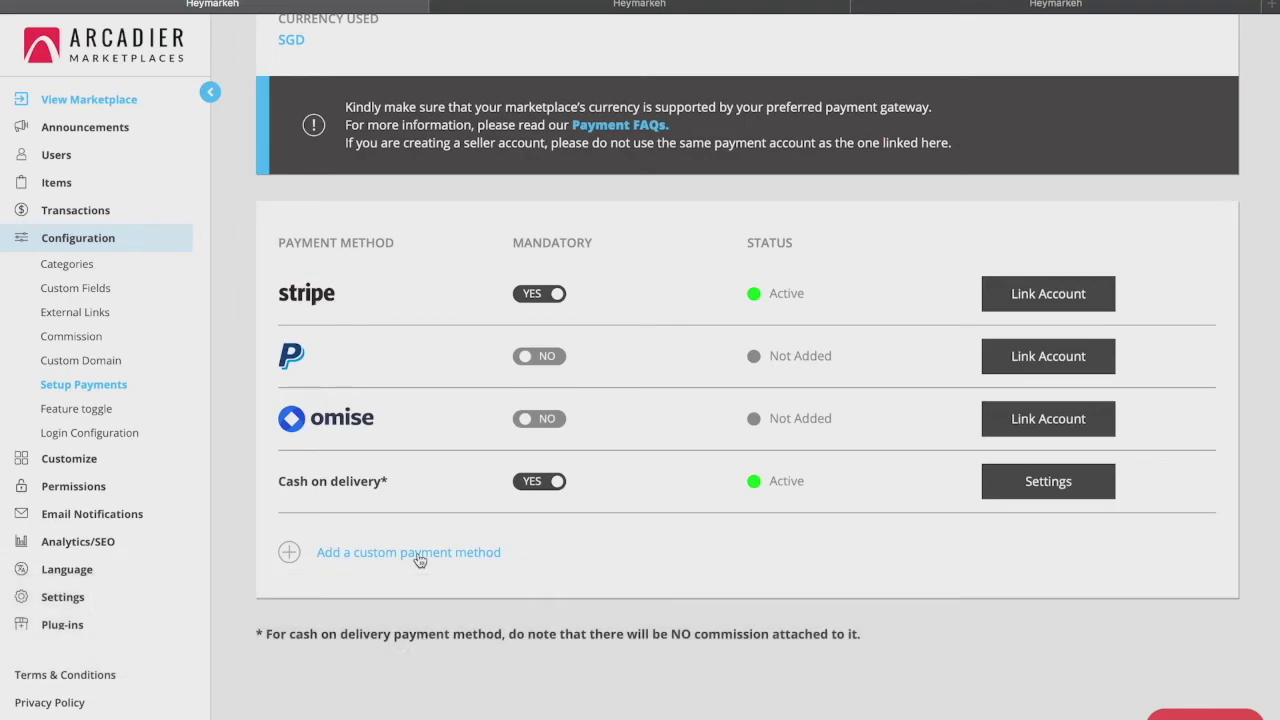
# Start adding a custom payment method and scroll through its form
pyautogui.click(420, 556)
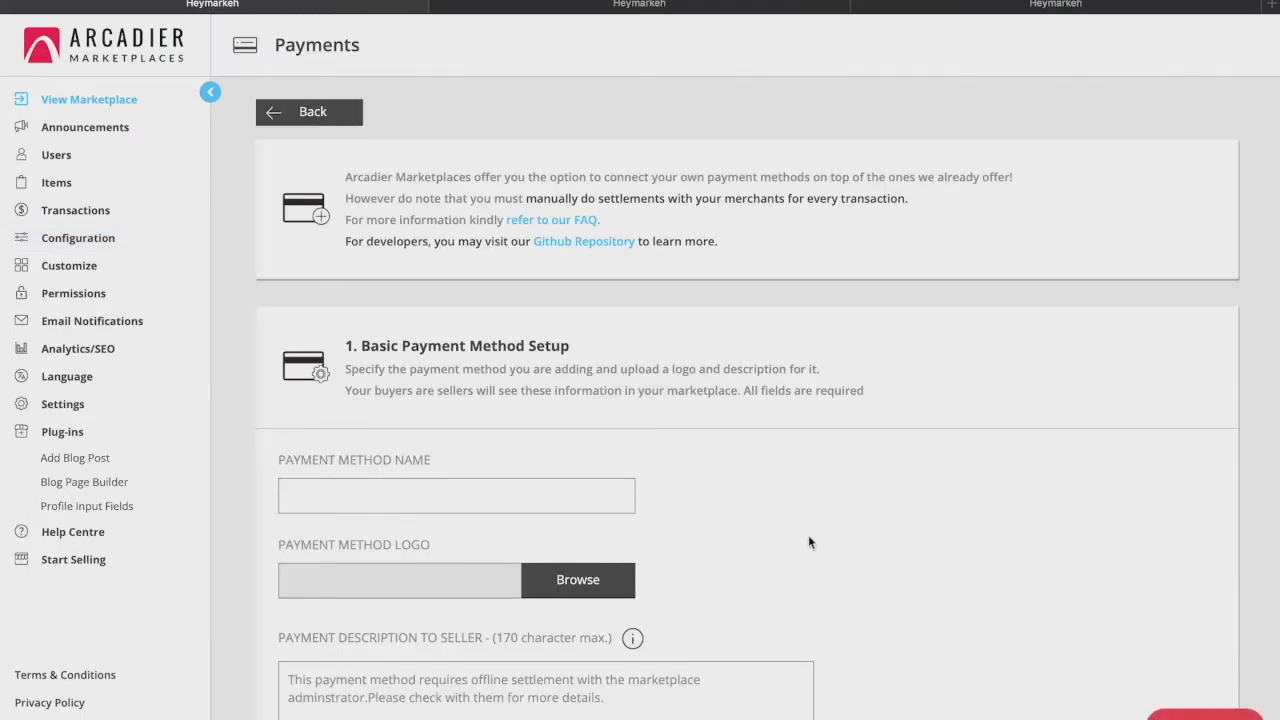
pyautogui.scroll(-10, 808, 536)
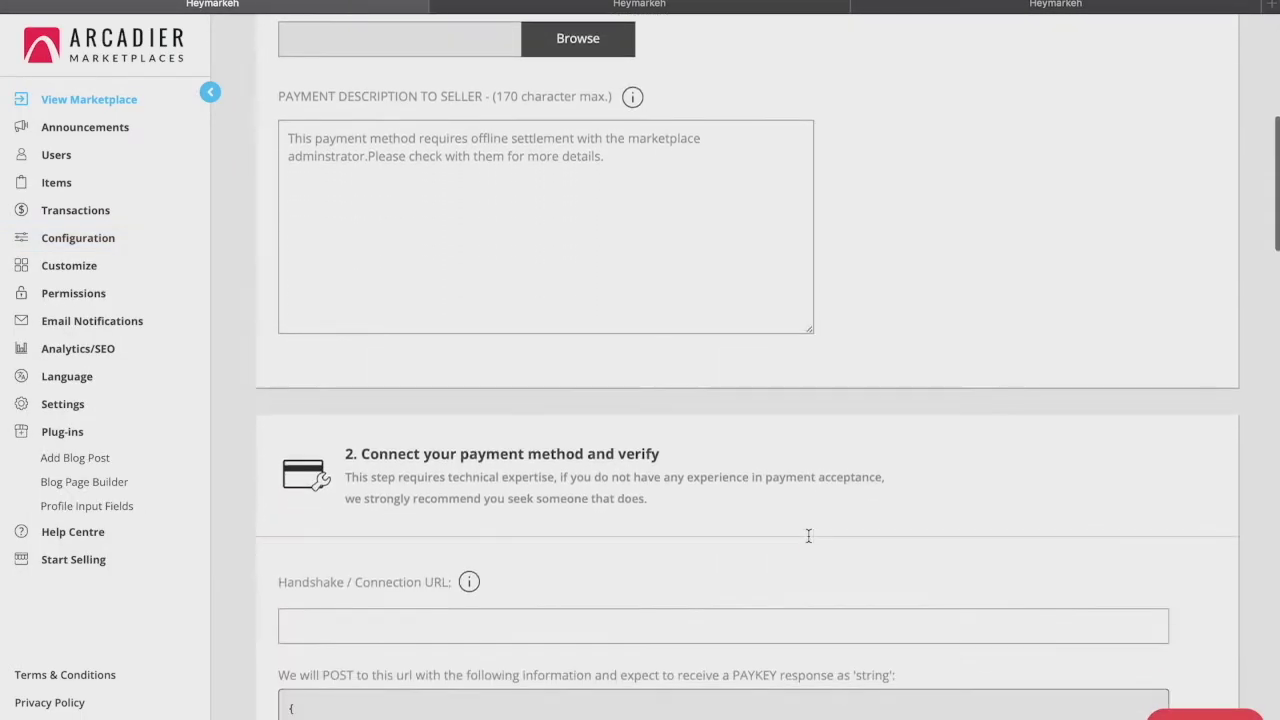
pyautogui.scroll(-15, 808, 535)
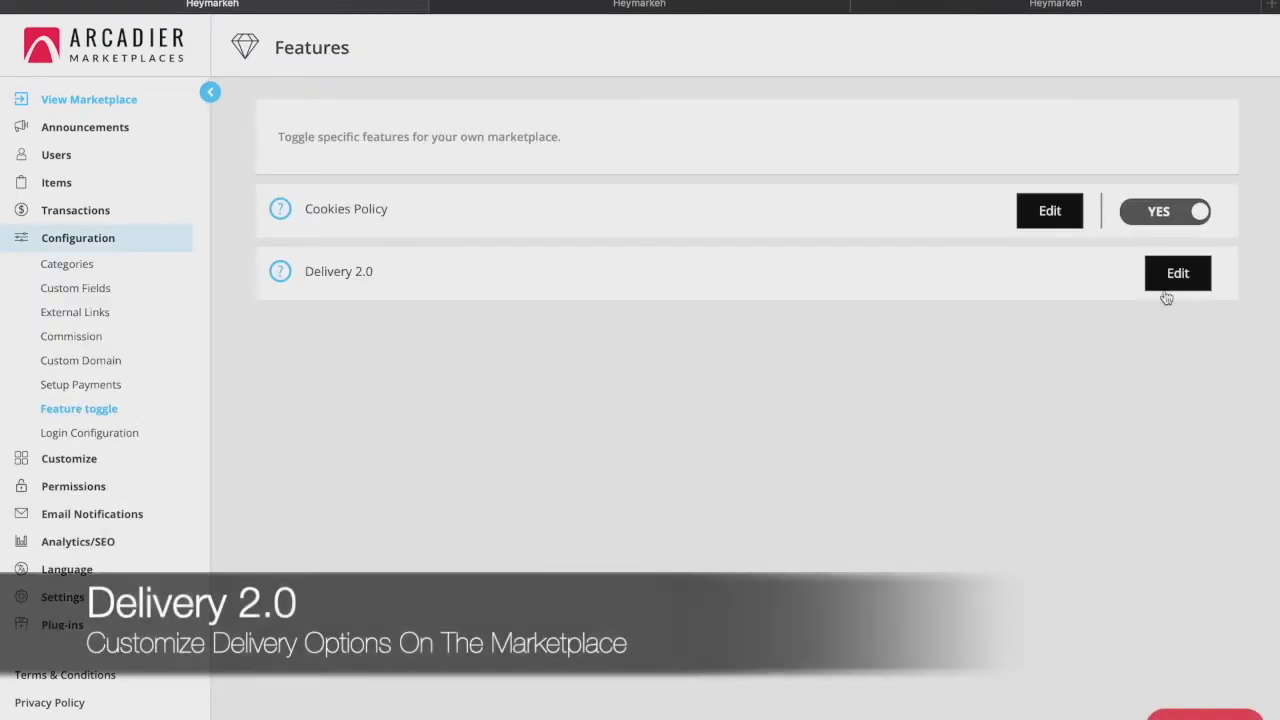
# Start a new Delivery 2.0 option named 'Island-wide shipping'
pyautogui.click(1166, 288)
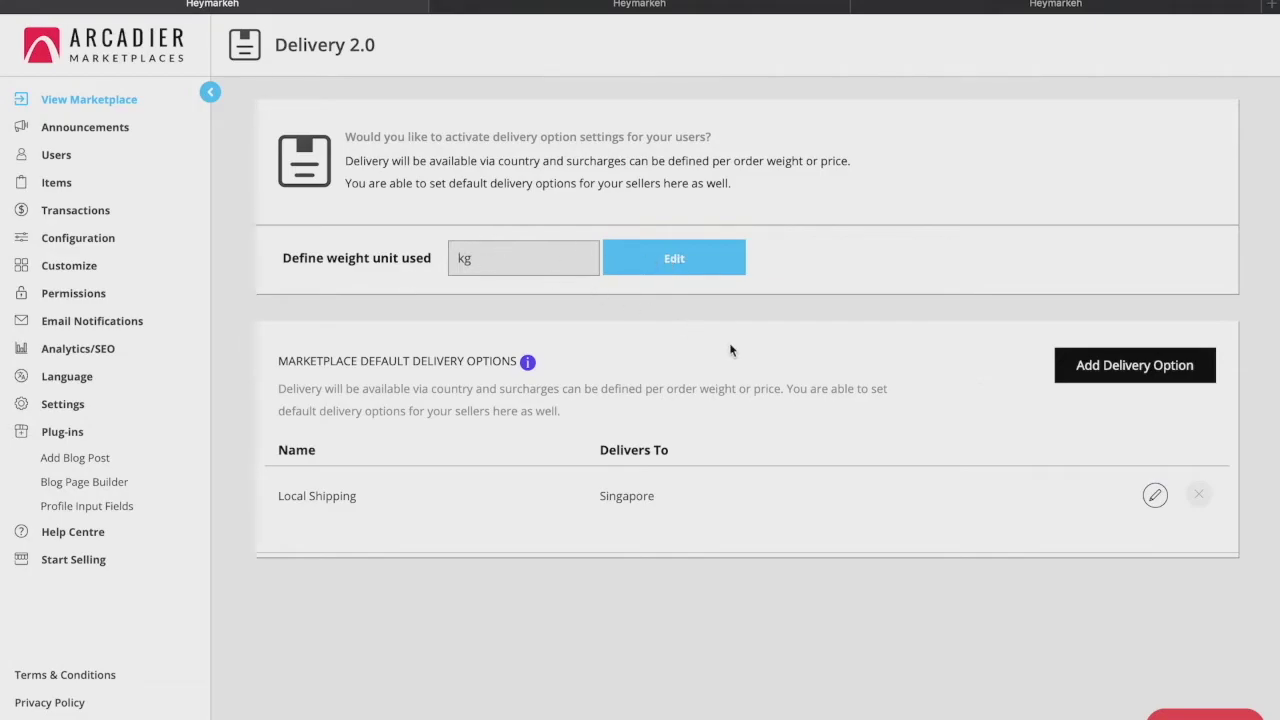
pyautogui.click(1092, 362)
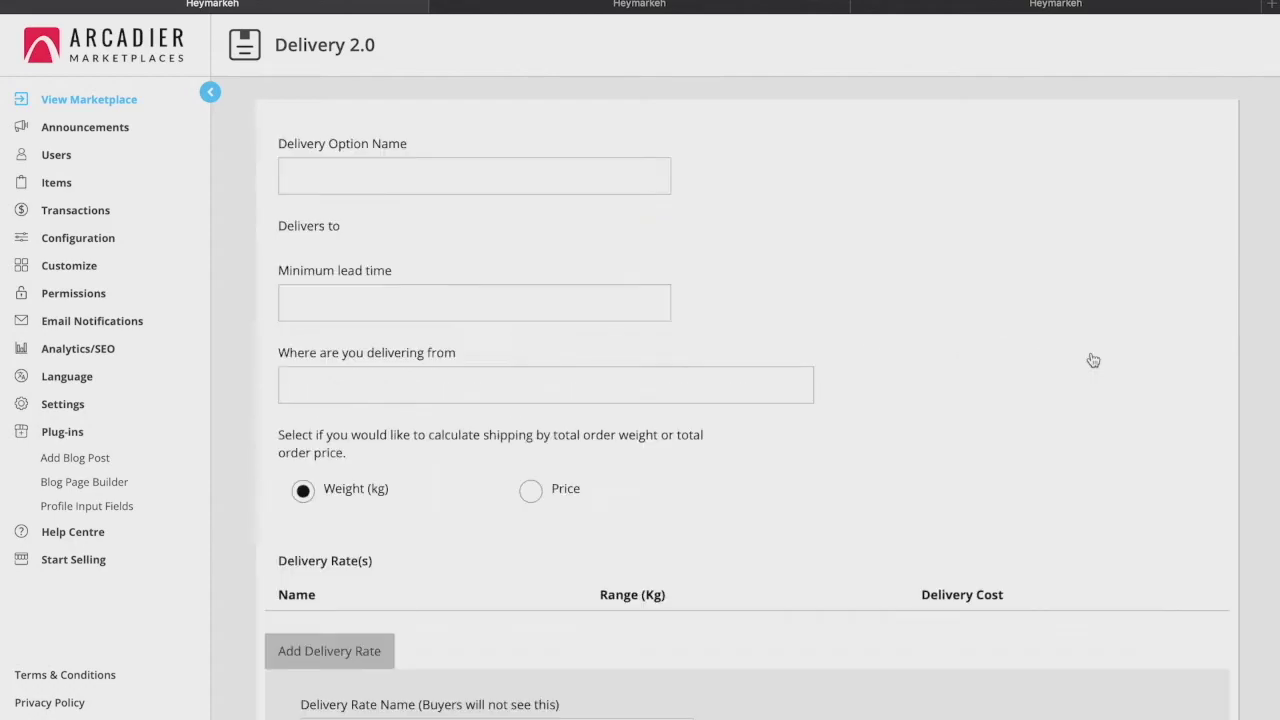
pyautogui.scroll(-1, 455, 204)
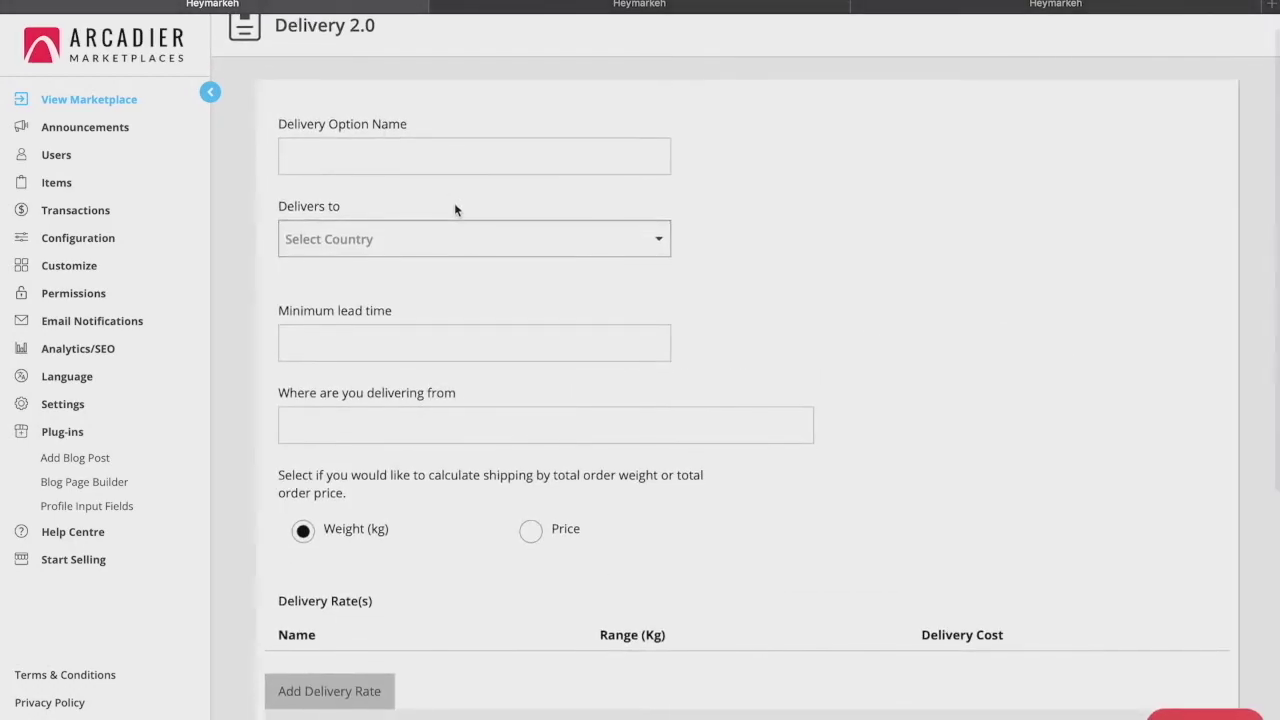
pyautogui.click(442, 165)
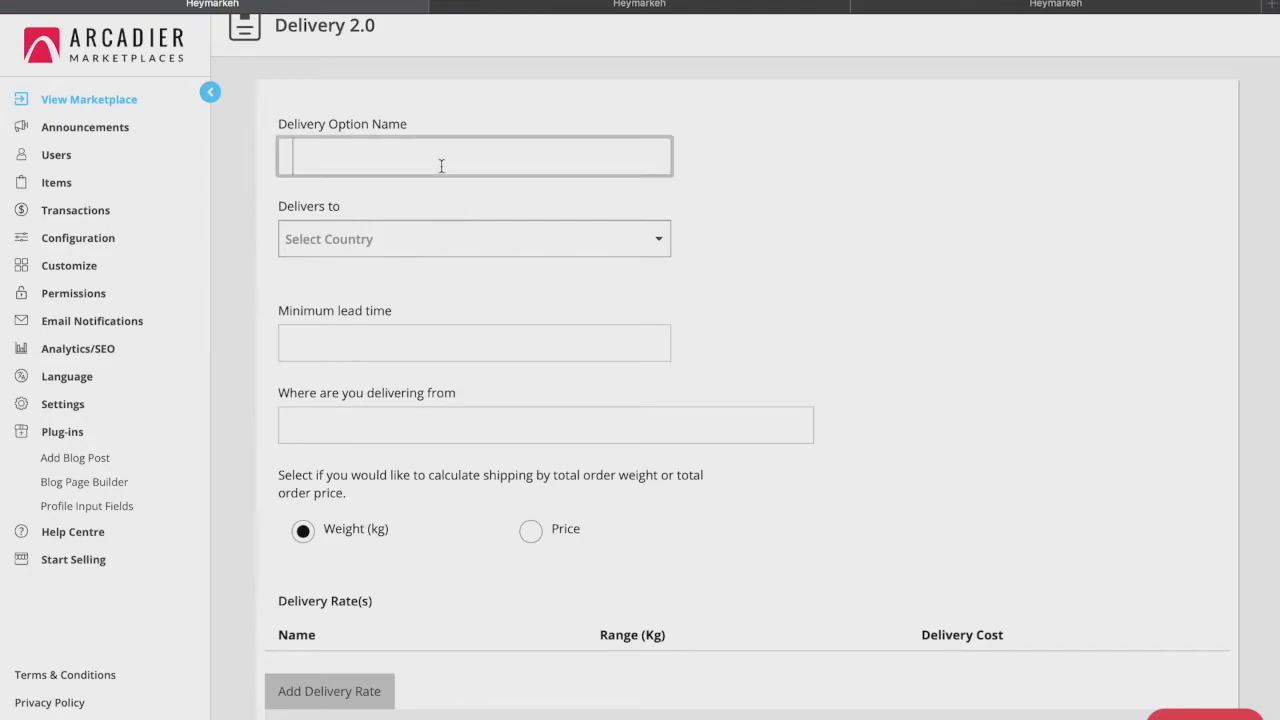
pyautogui.write('Island-wide shipping')
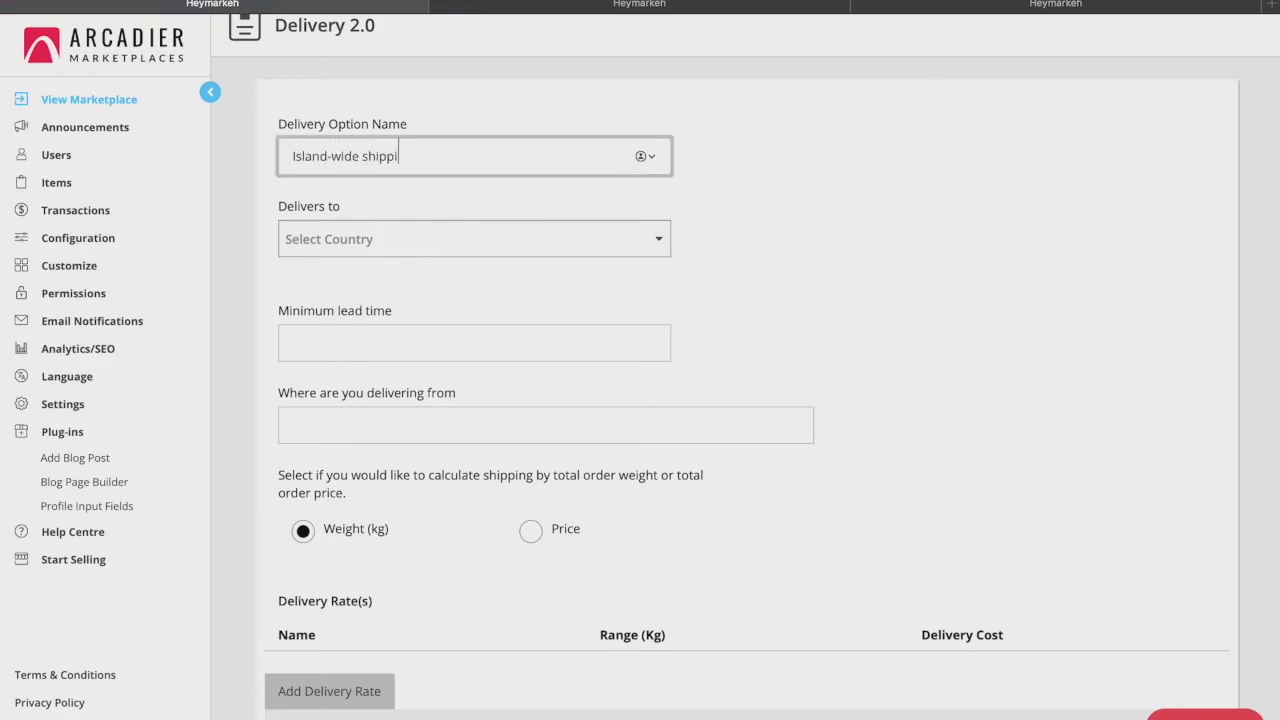
# Set the destination to Singapore, minimum lead time 2 days, shipped from Singapore
pyautogui.click(429, 233)
pyautogui.write('Singa')
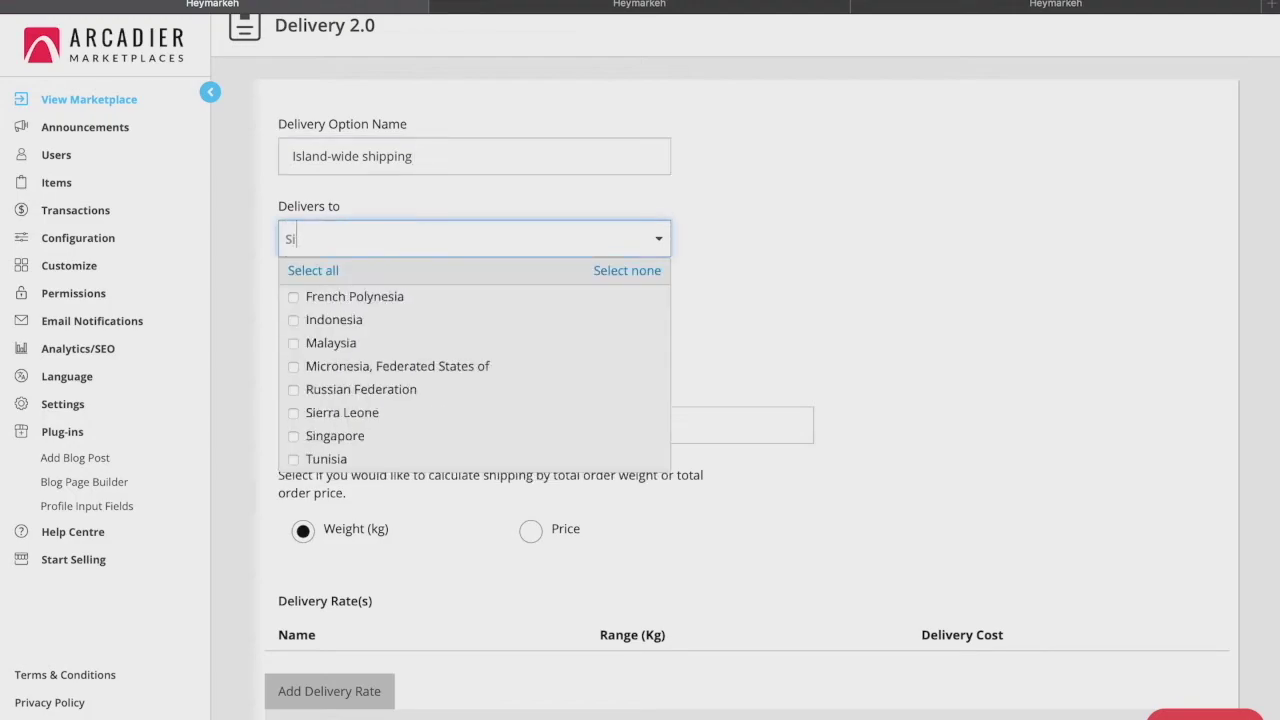
pyautogui.click(293, 298)
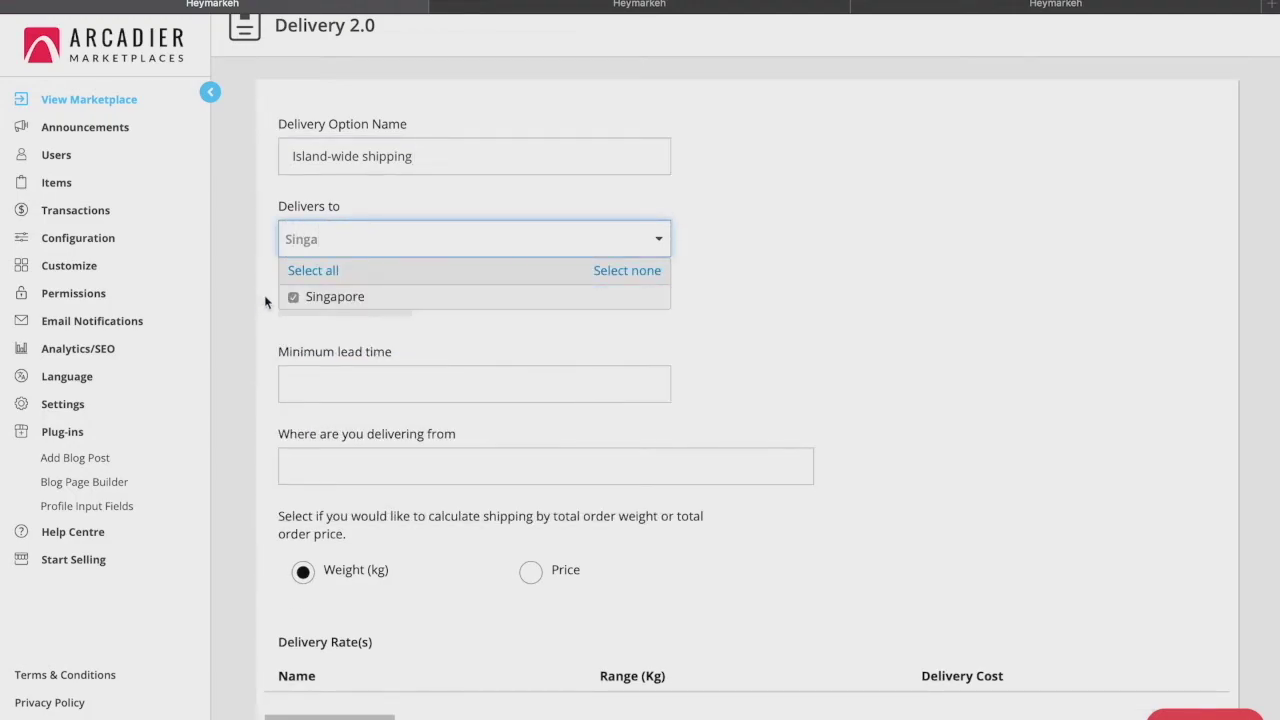
pyautogui.click(272, 310)
pyautogui.click(345, 376)
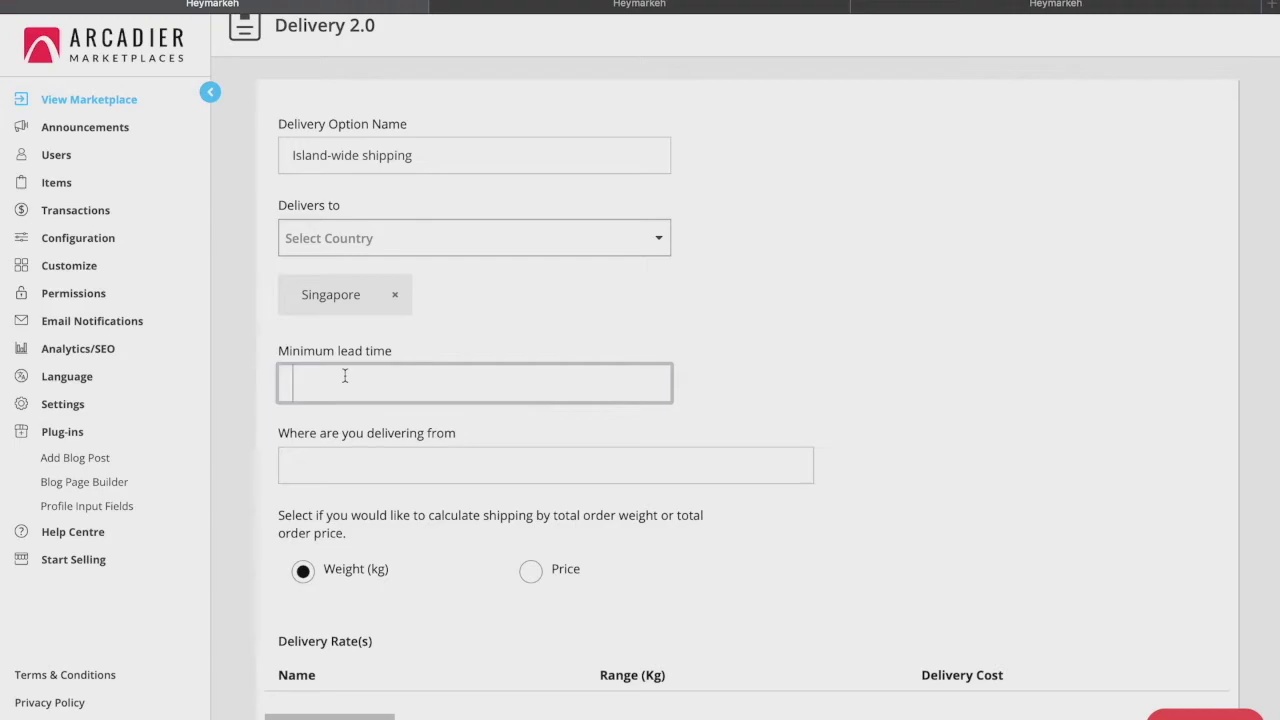
pyautogui.write('2')
pyautogui.click(410, 472)
pyautogui.write('Singapore')
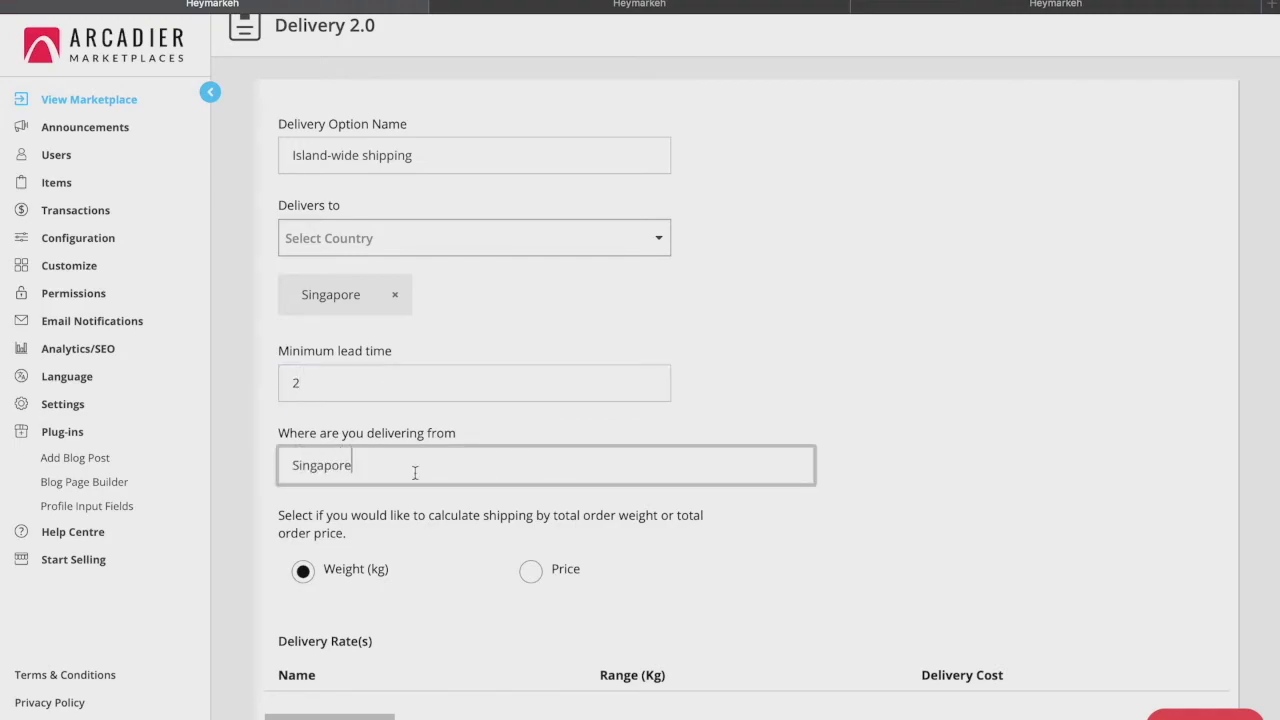
# Keep shipping calculated by weight after briefly switching to total order price
pyautogui.scroll(-2, 669, 529)
pyautogui.scroll(-1, 669, 529)
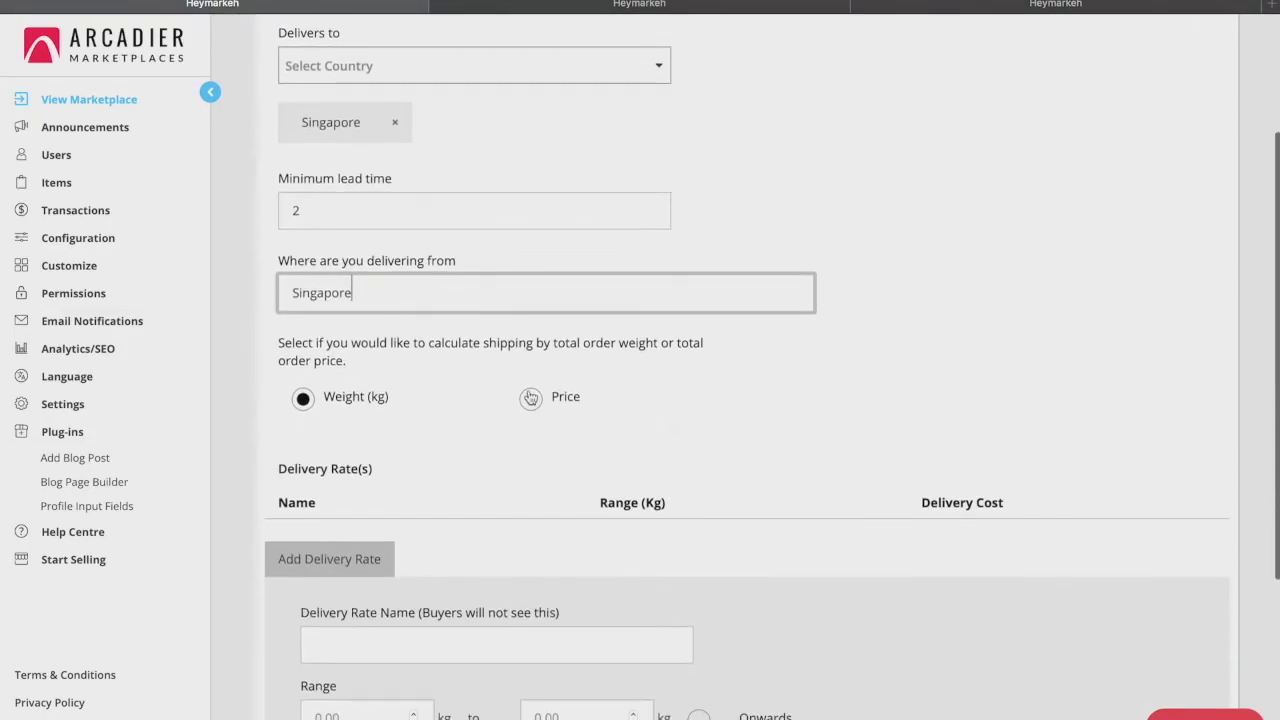
pyautogui.click(530, 398)
pyautogui.click(640, 271)
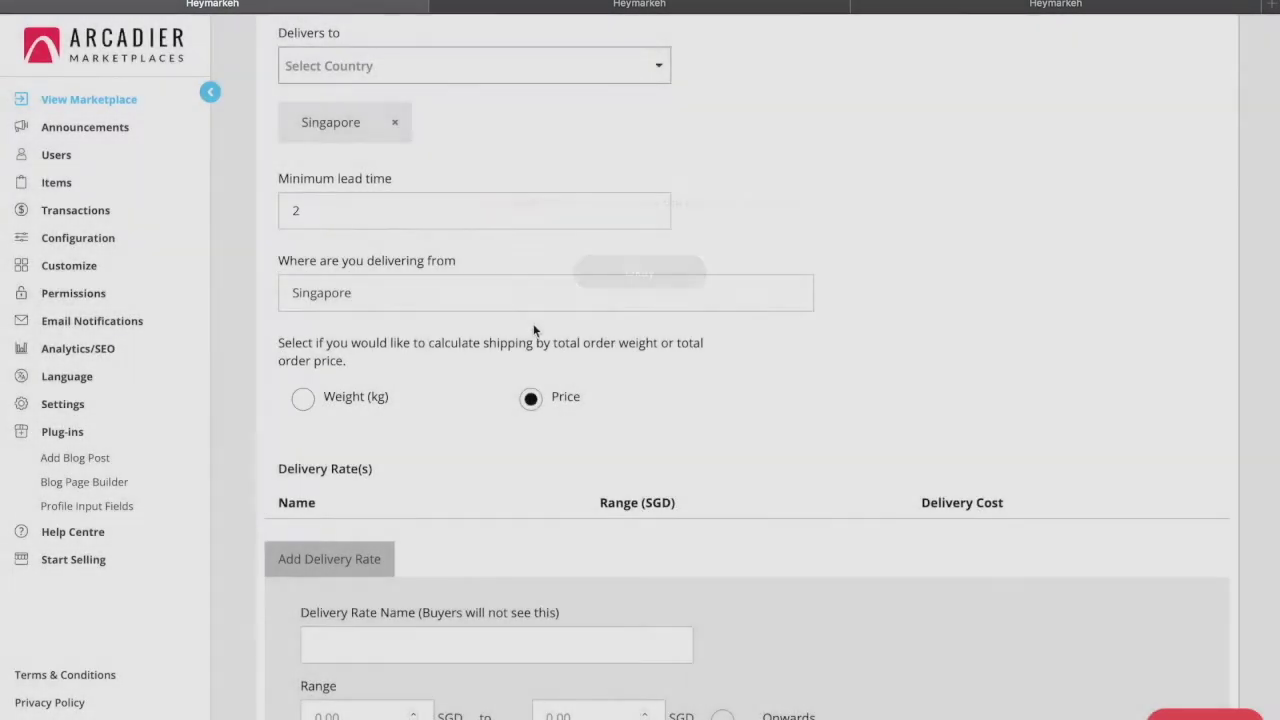
pyautogui.click(302, 398)
pyautogui.click(666, 274)
pyautogui.scroll(-3, 698, 532)
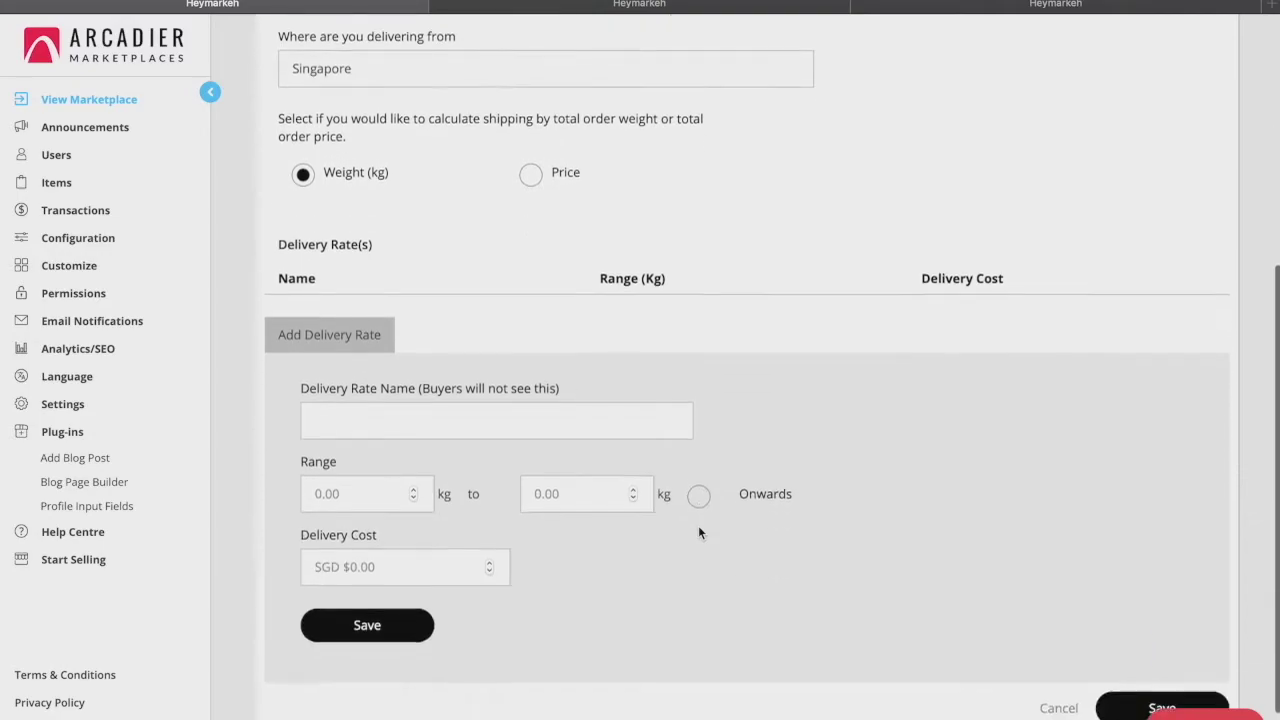
# Add a rate from 2 kg onwards costing SGD $5.00 and save the option
pyautogui.click(504, 383)
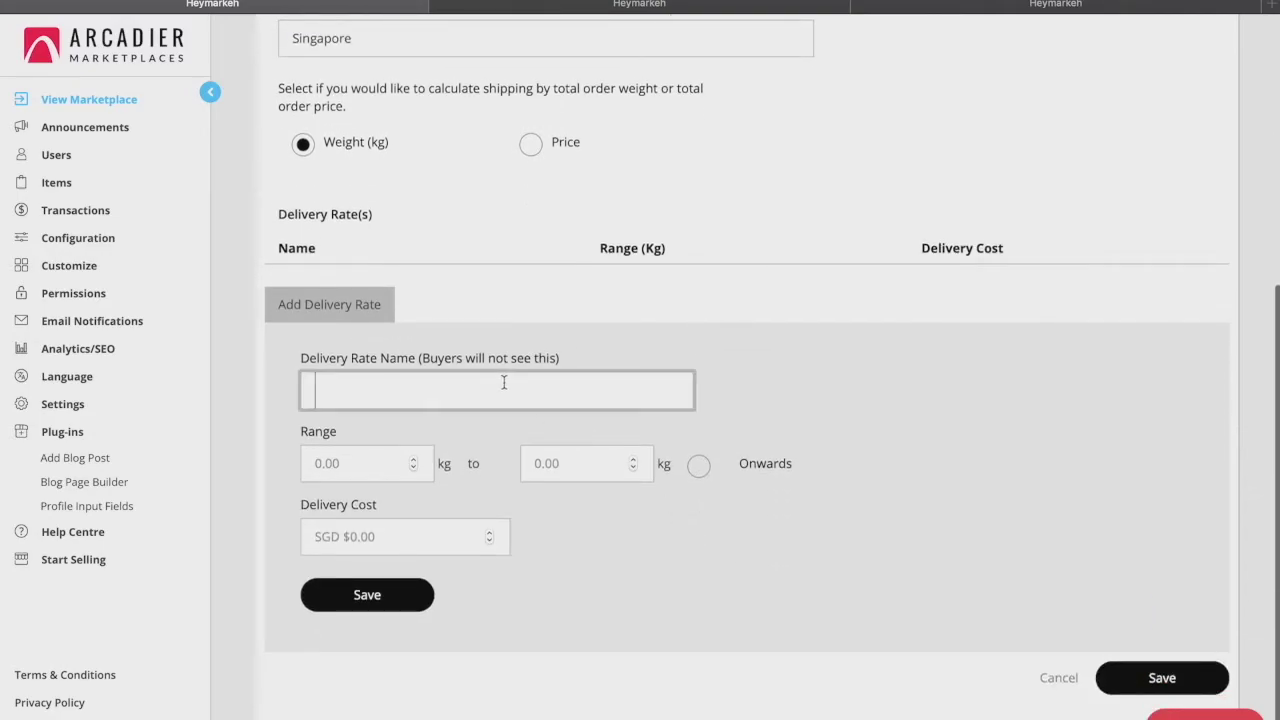
pyautogui.click(414, 467)
pyautogui.doubleClick(394, 466)
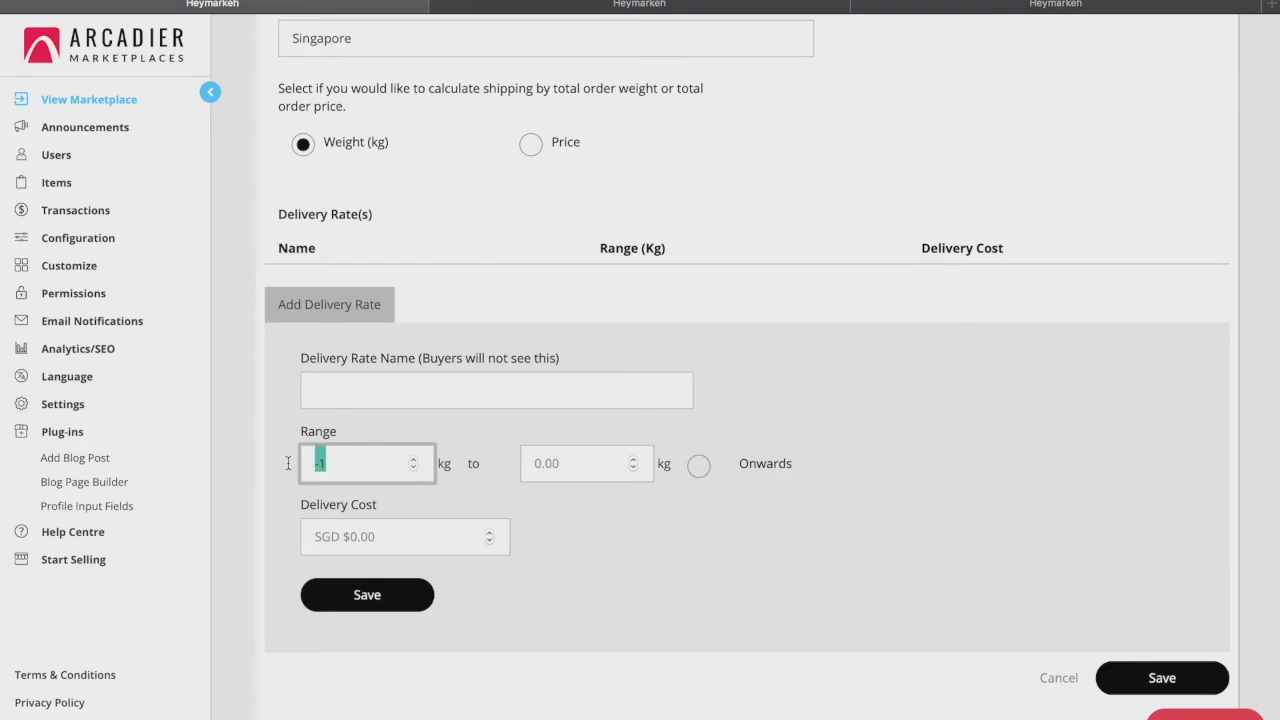
pyautogui.write('2')
pyautogui.click(587, 460)
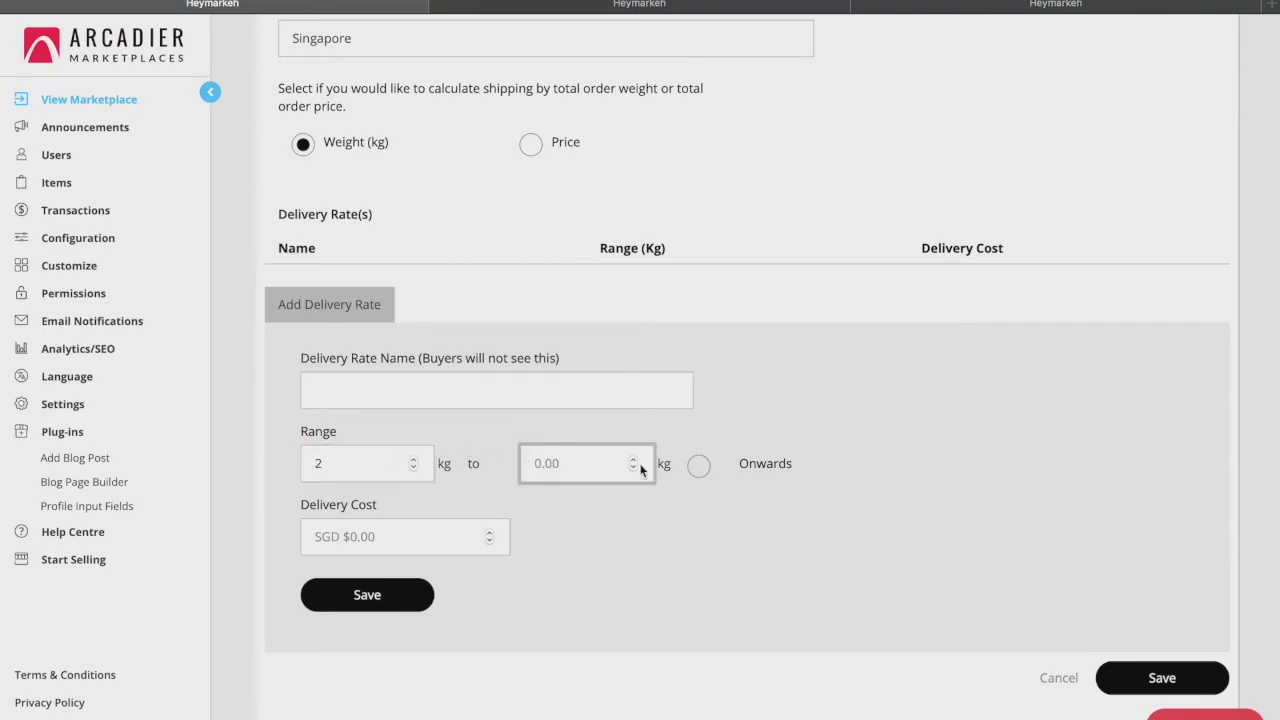
pyautogui.click(698, 465)
pyautogui.click(381, 527)
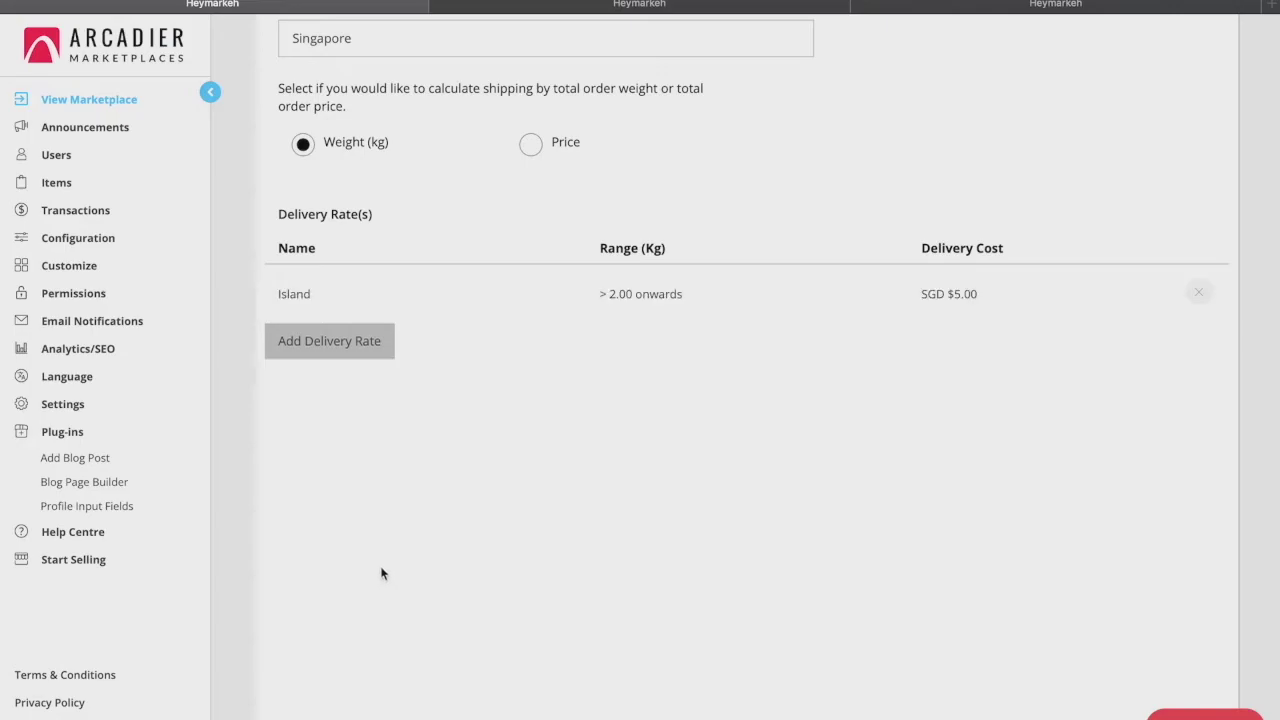
pyautogui.scroll(3, 380, 571)
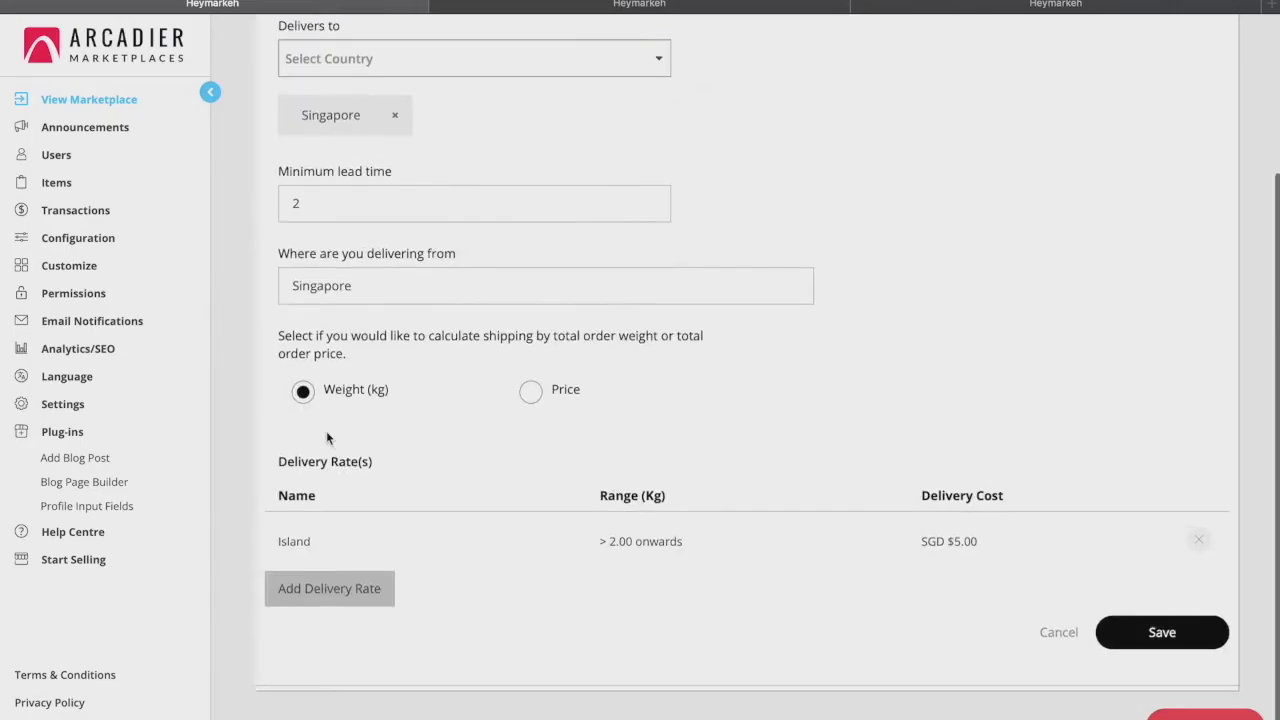
pyautogui.click(1195, 632)
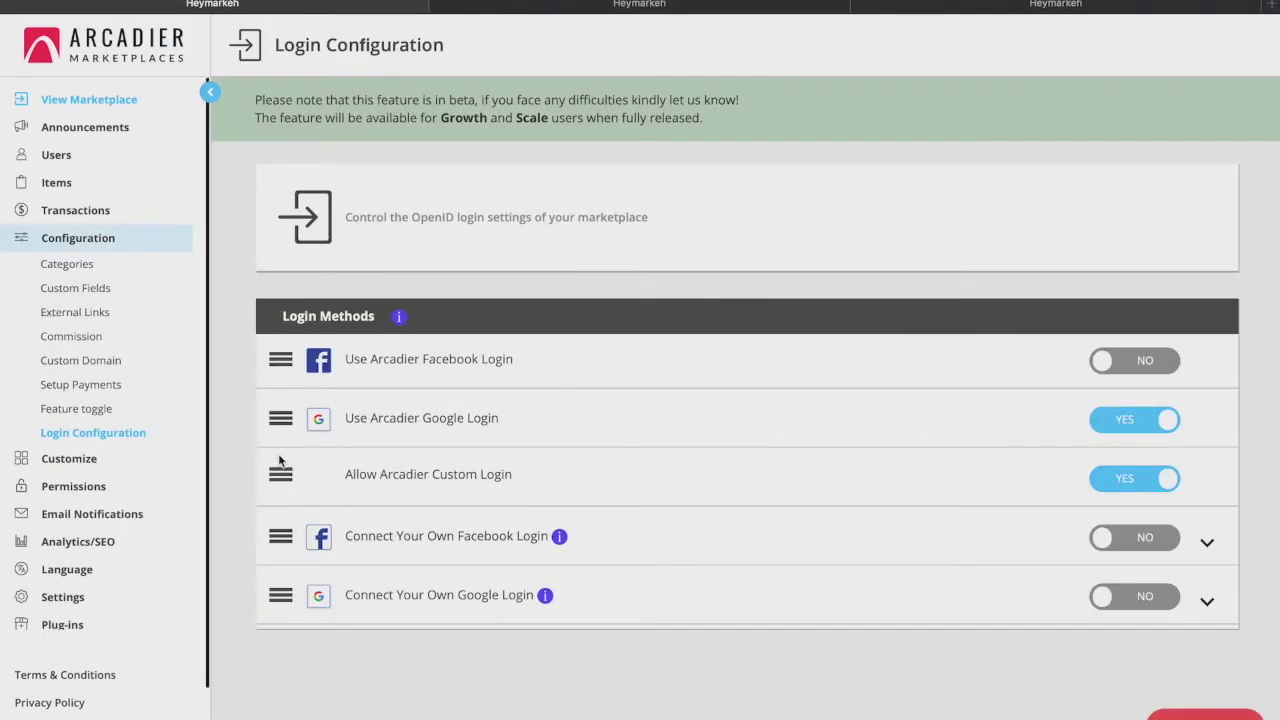
# Switch Use Arcadier Facebook Login to YES, then expand the Customize section
pyautogui.scroll(-1, 438, 481)
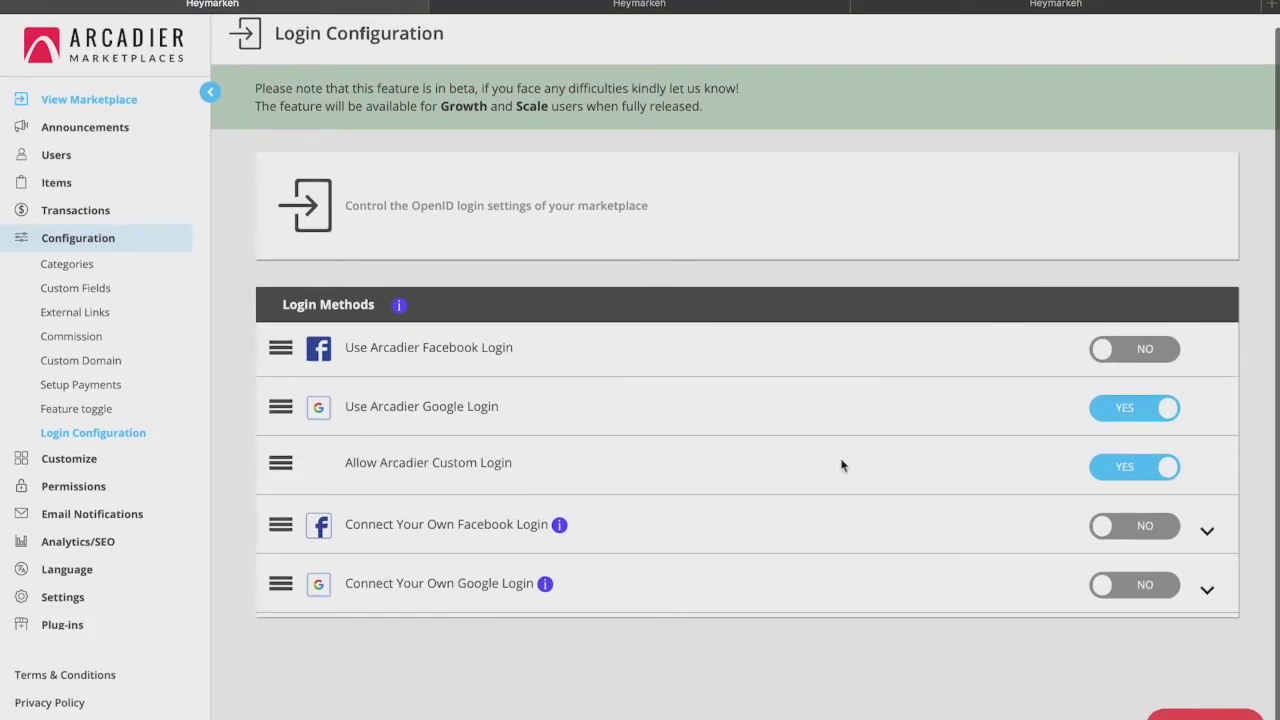
pyautogui.click(1108, 352)
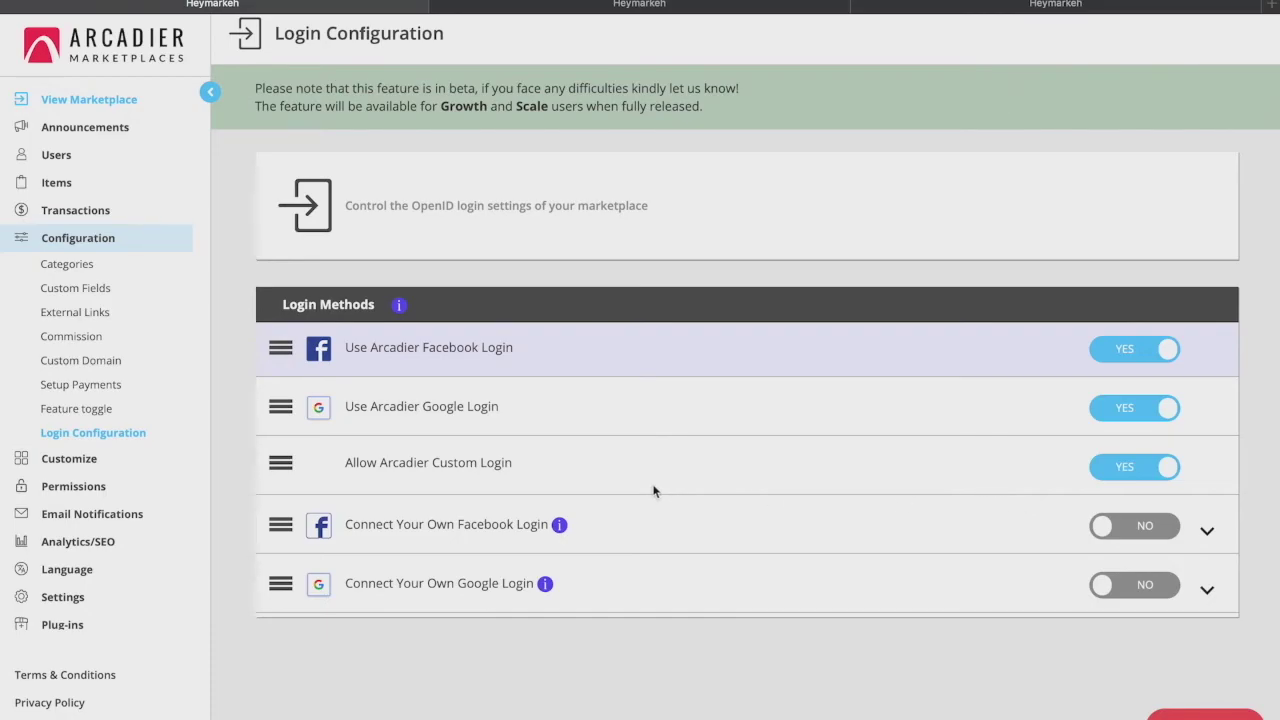
pyautogui.click(55, 462)
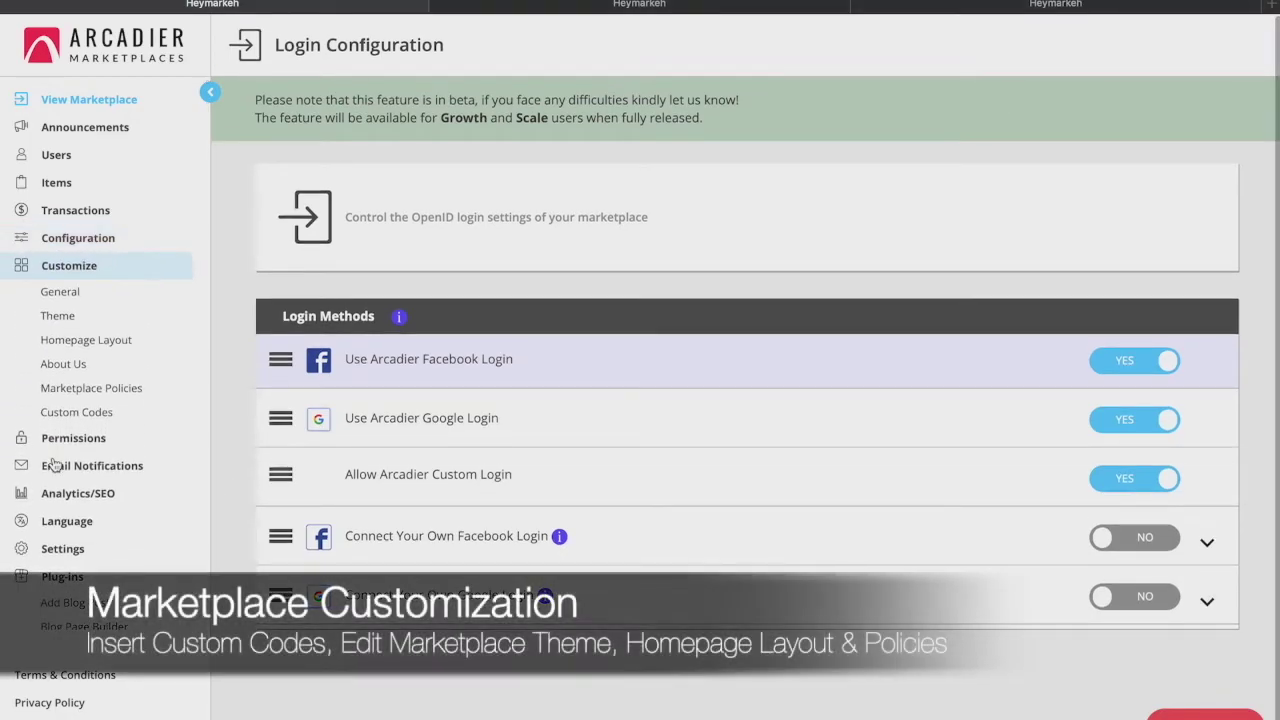
# Review General settings: marketplace name, search bars, call-to-action colour, logo and favicon
pyautogui.click(60, 292)
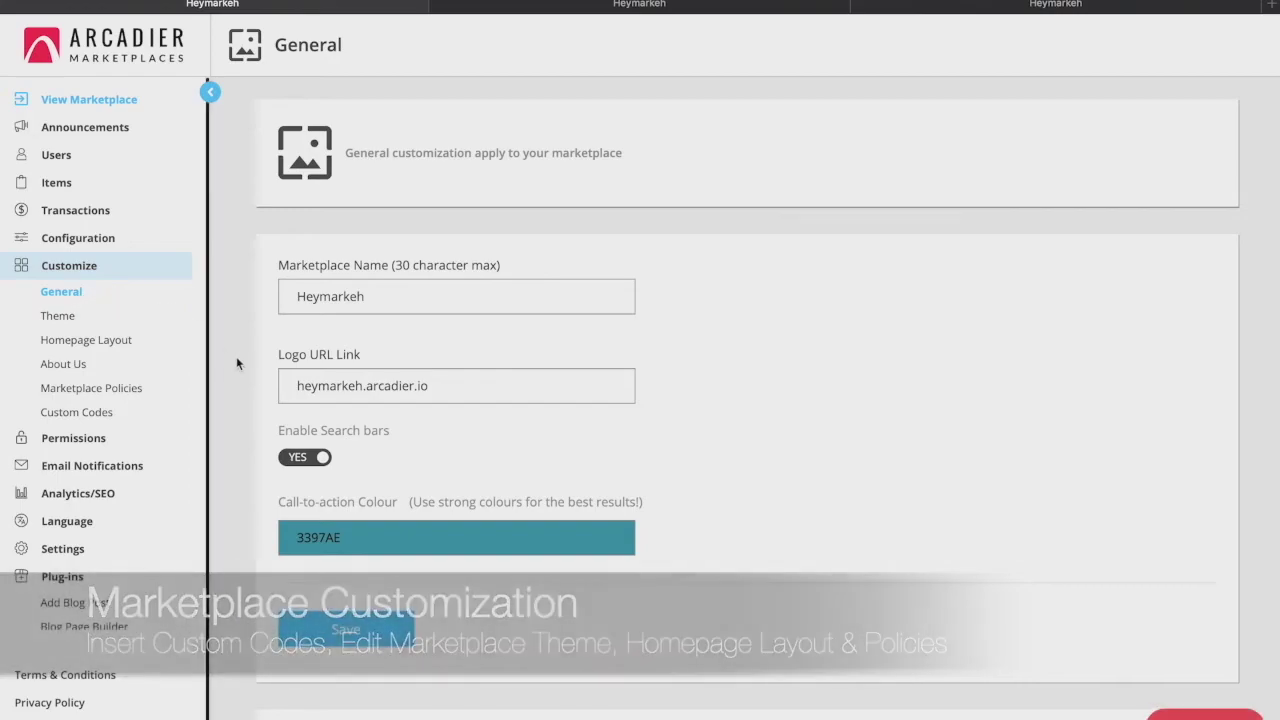
pyautogui.scroll(-1, 280, 434)
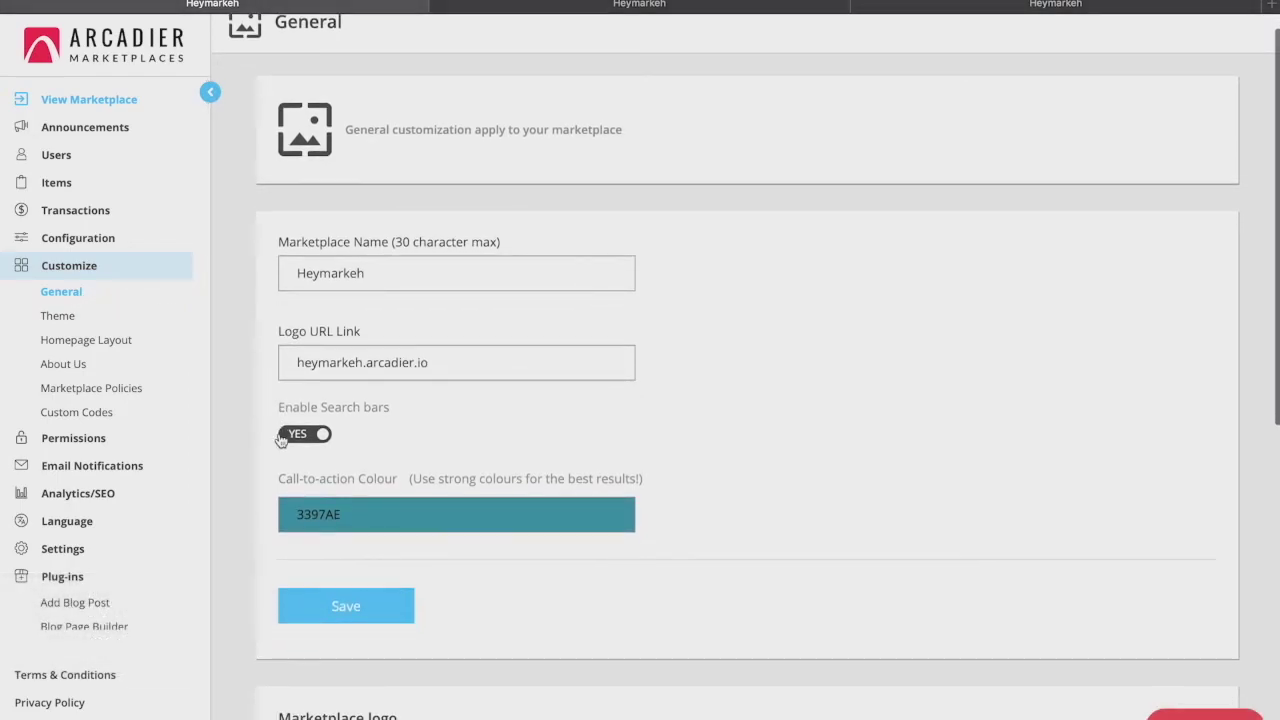
pyautogui.scroll(-3, 280, 436)
pyautogui.scroll(-3, 280, 437)
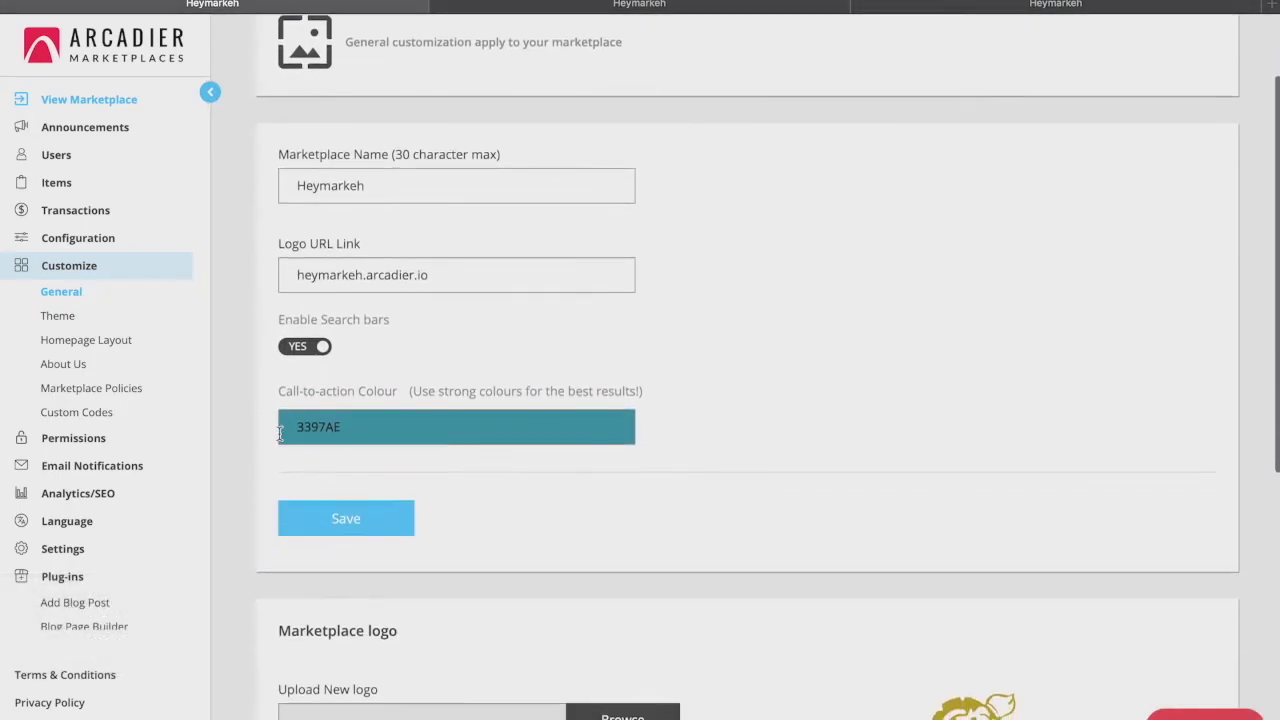
pyautogui.scroll(-2, 280, 434)
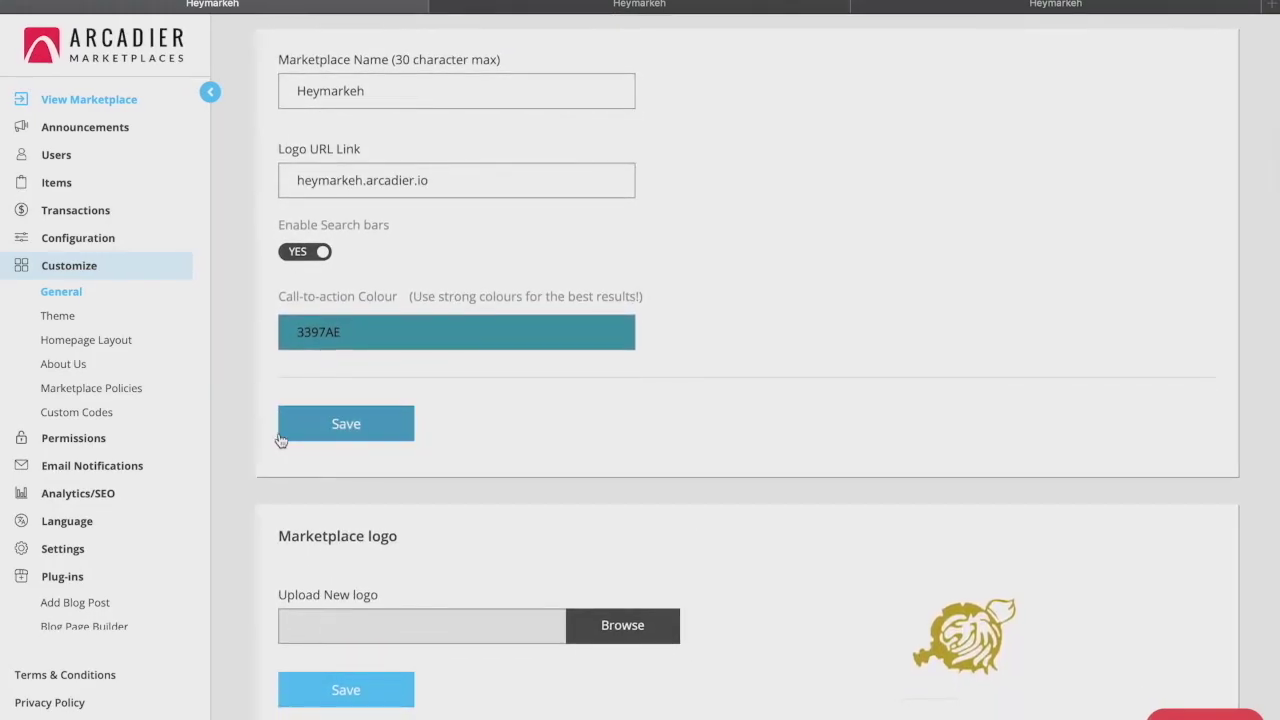
pyautogui.scroll(-2, 280, 440)
pyautogui.scroll(-2, 281, 440)
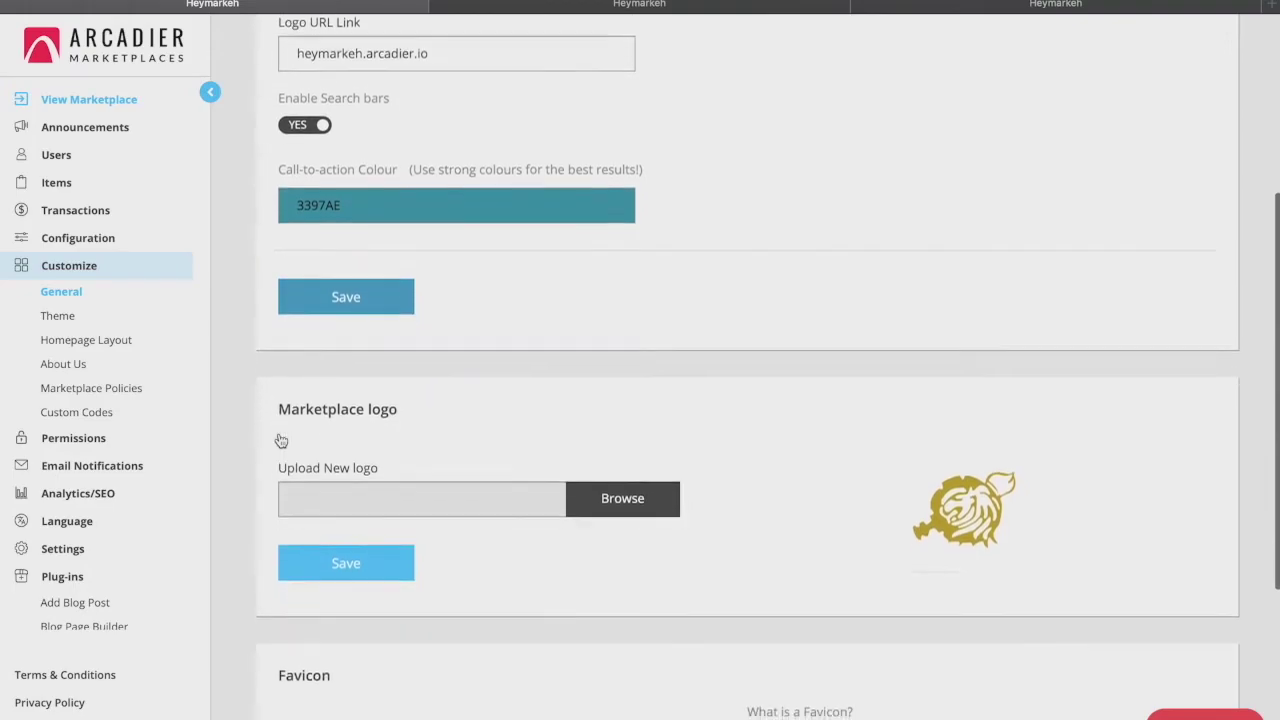
pyautogui.scroll(-3, 280, 437)
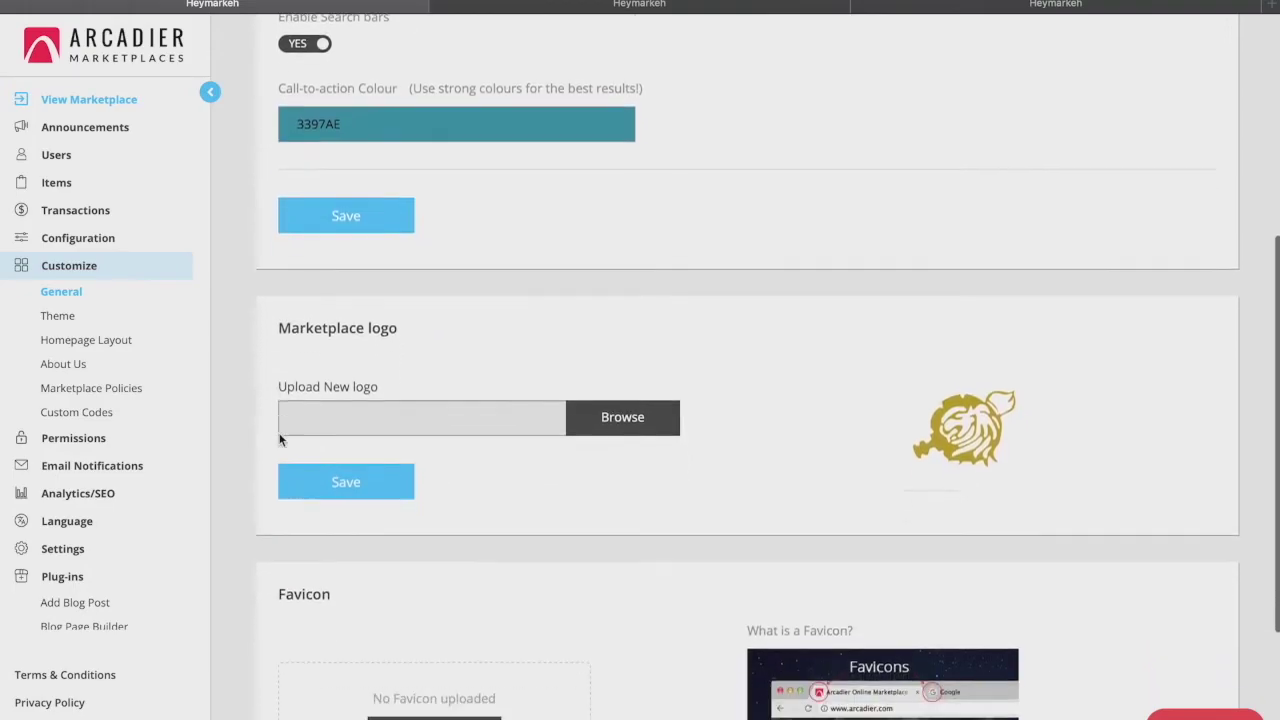
pyautogui.scroll(-1, 280, 440)
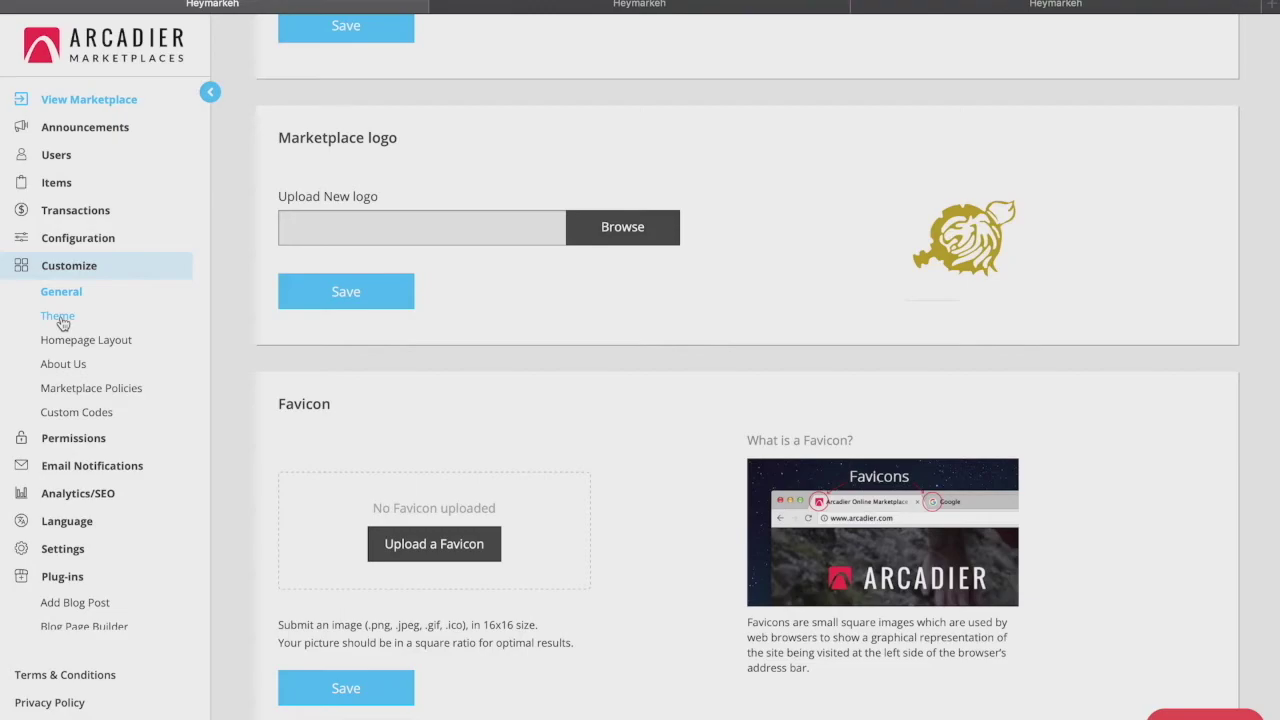
pyautogui.click(61, 320)
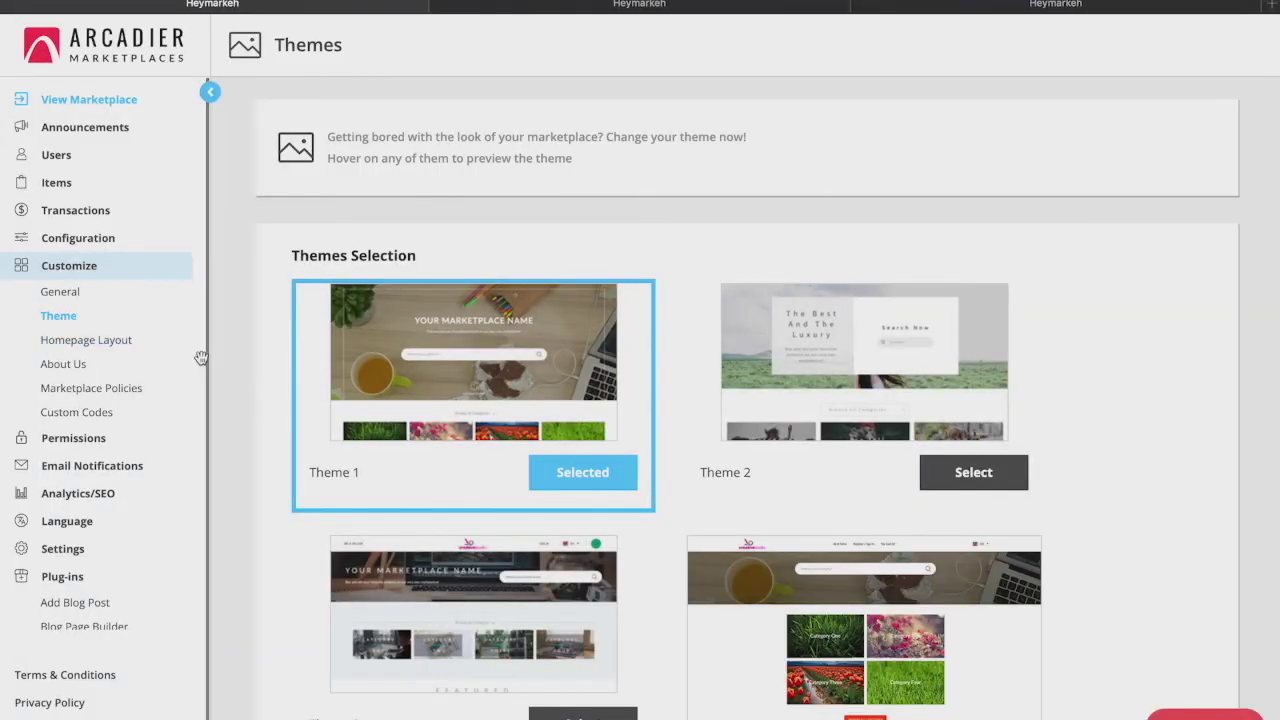
# Scroll through Themes 1 to 4, with Theme 1 marked Selected
pyautogui.scroll(-3, 240, 371)
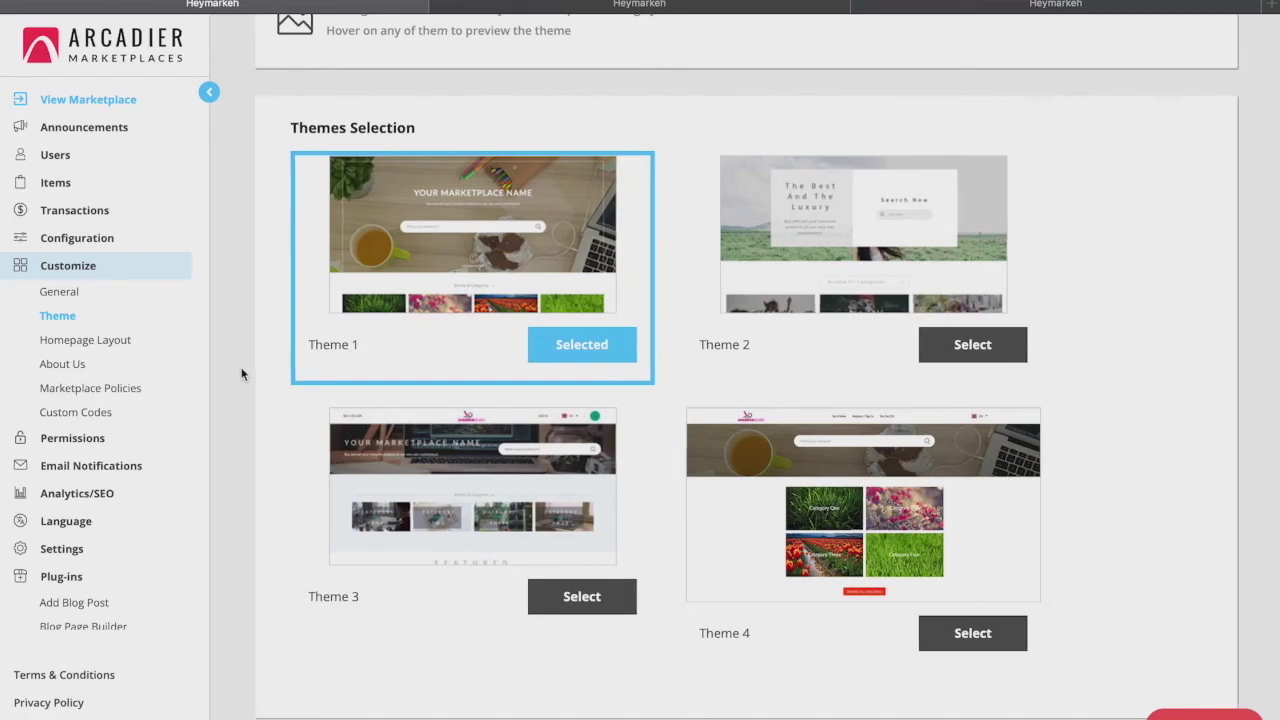
# Scroll through the Homepage Layout panels: sliders, category tiles, latest listings, travel banner
pyautogui.click(86, 348)
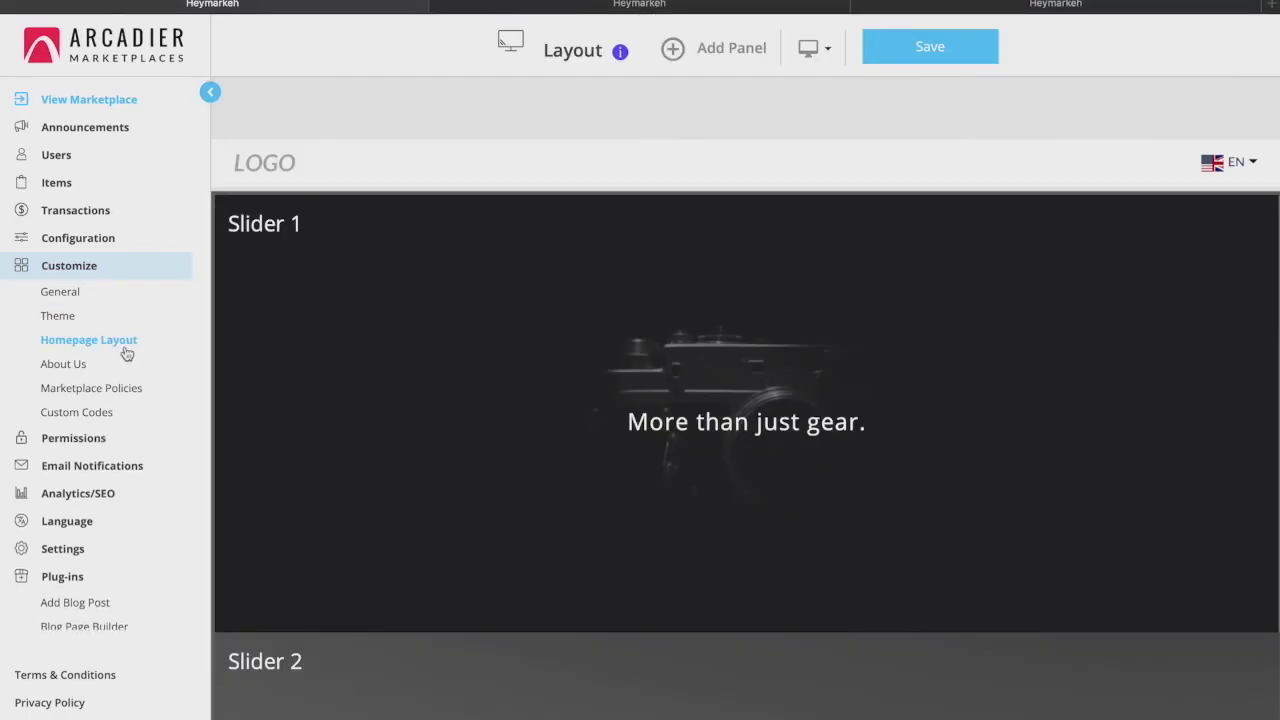
pyautogui.scroll(-3, 303, 385)
pyautogui.scroll(-10, 303, 385)
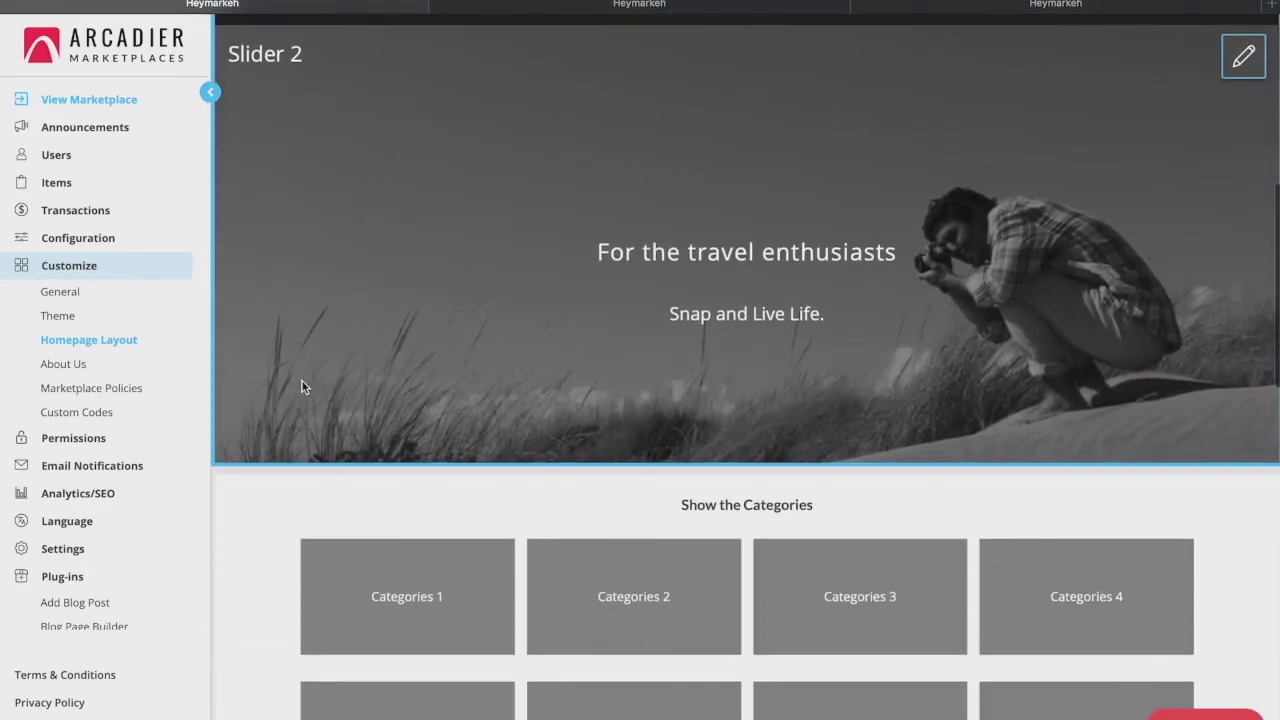
pyautogui.scroll(15, 302, 386)
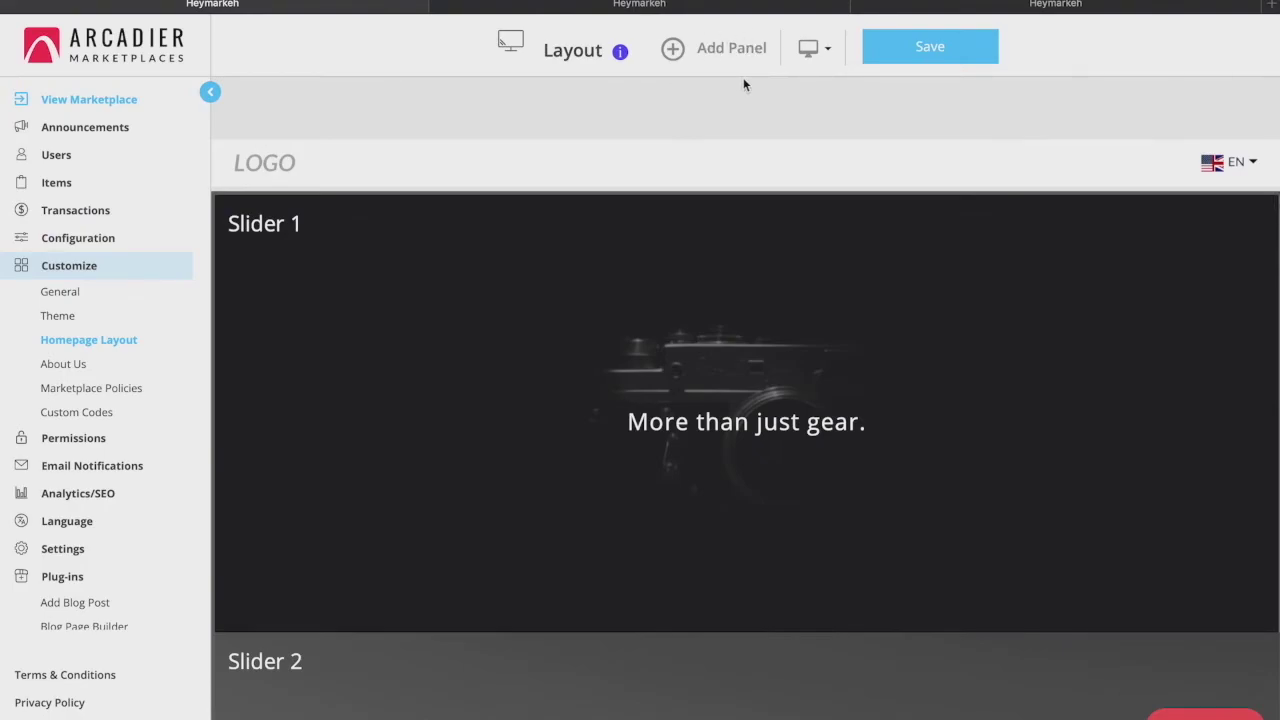
pyautogui.scroll(-6, 743, 85)
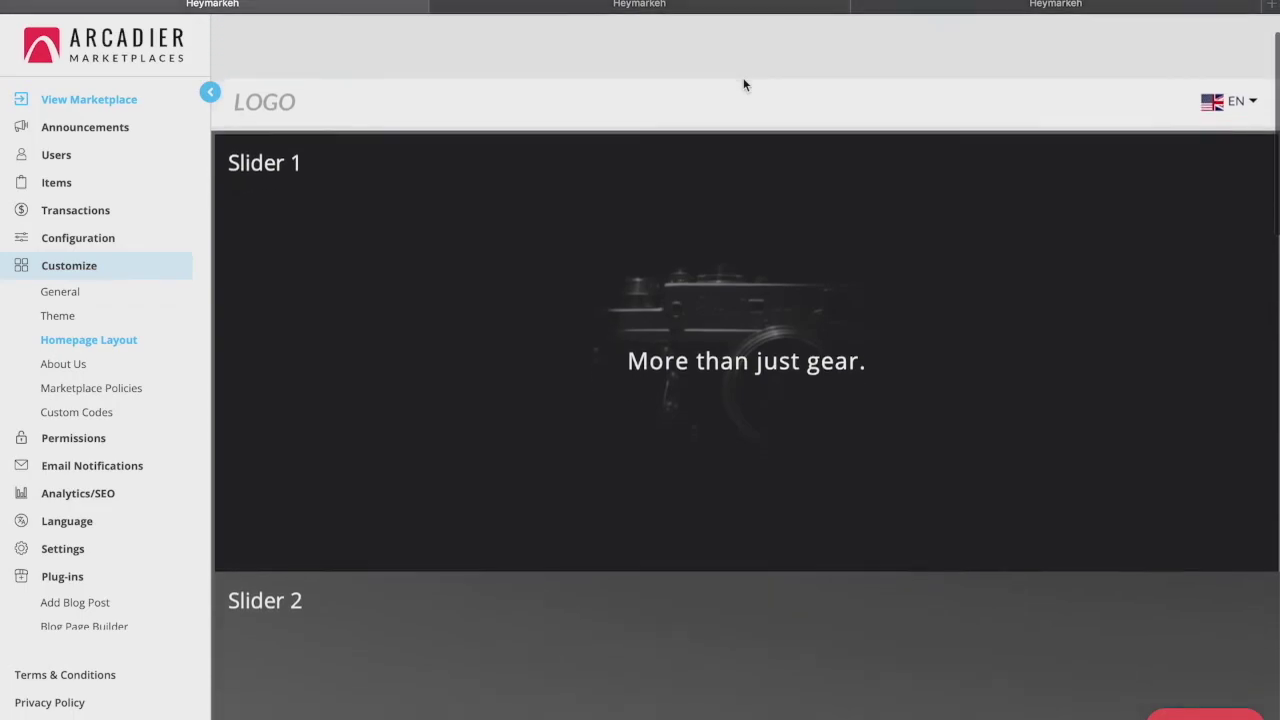
pyautogui.scroll(-6, 743, 85)
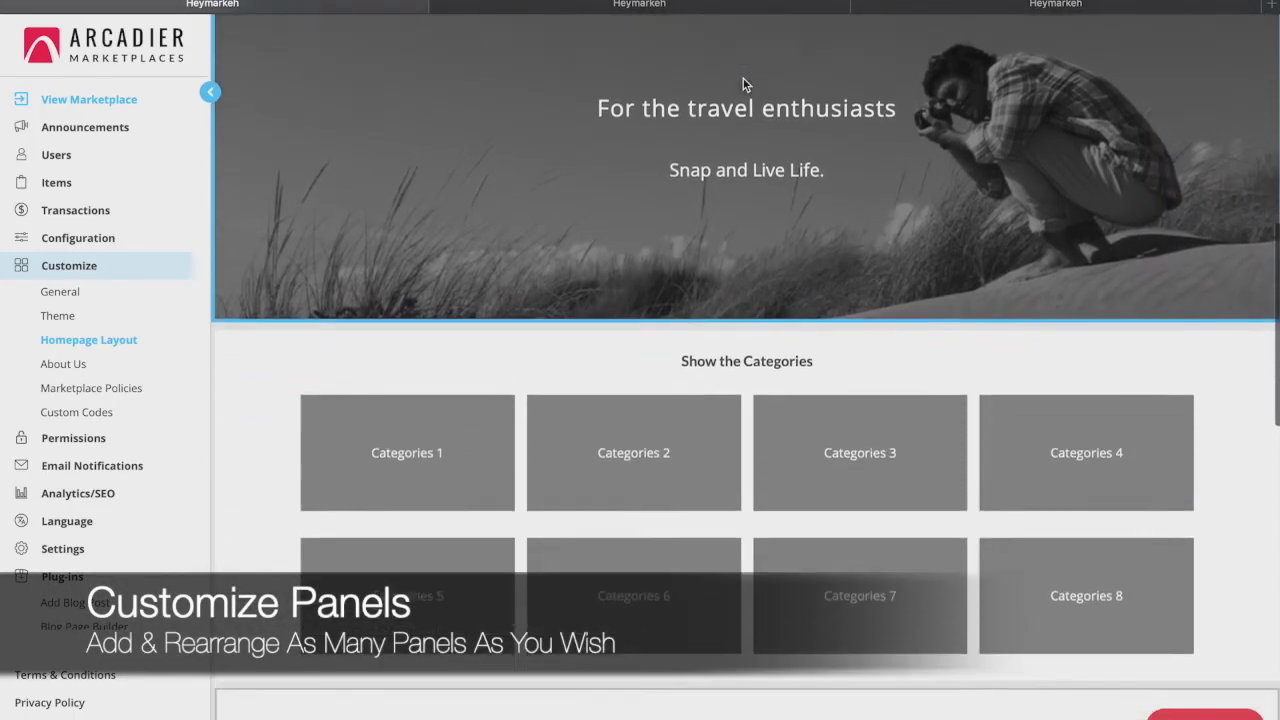
pyautogui.scroll(-5, 743, 85)
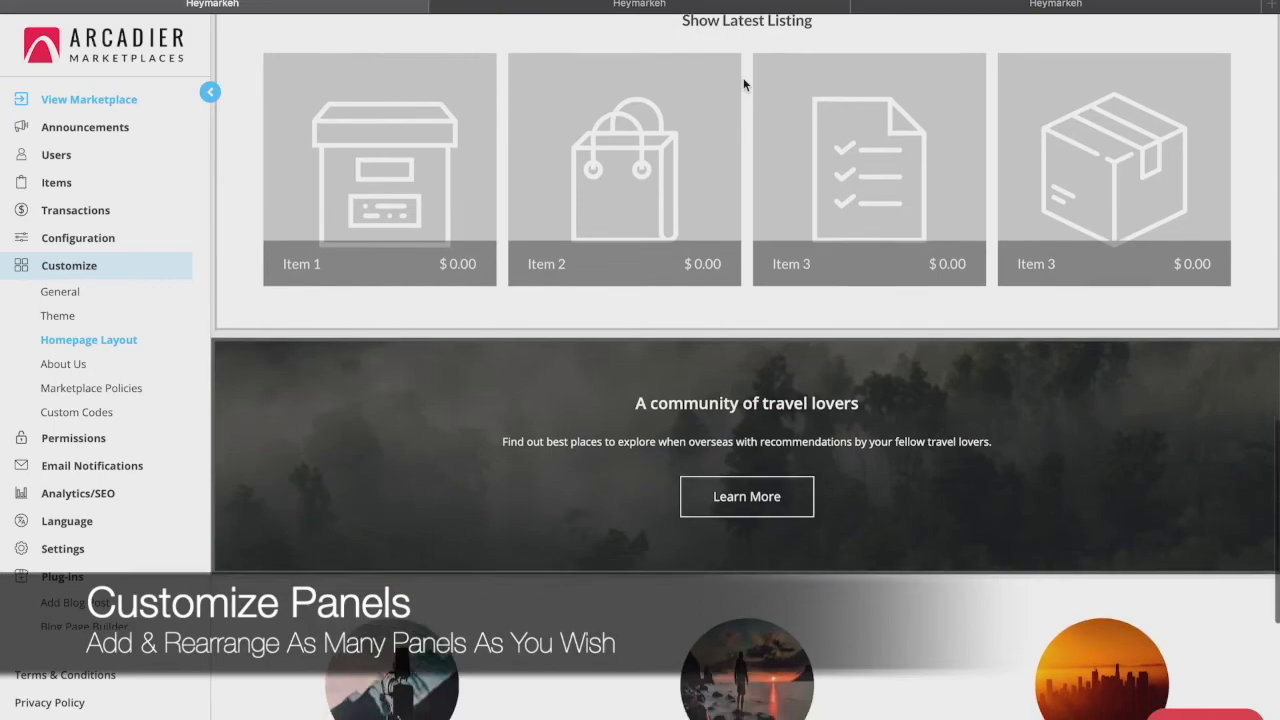
pyautogui.scroll(-1, 743, 85)
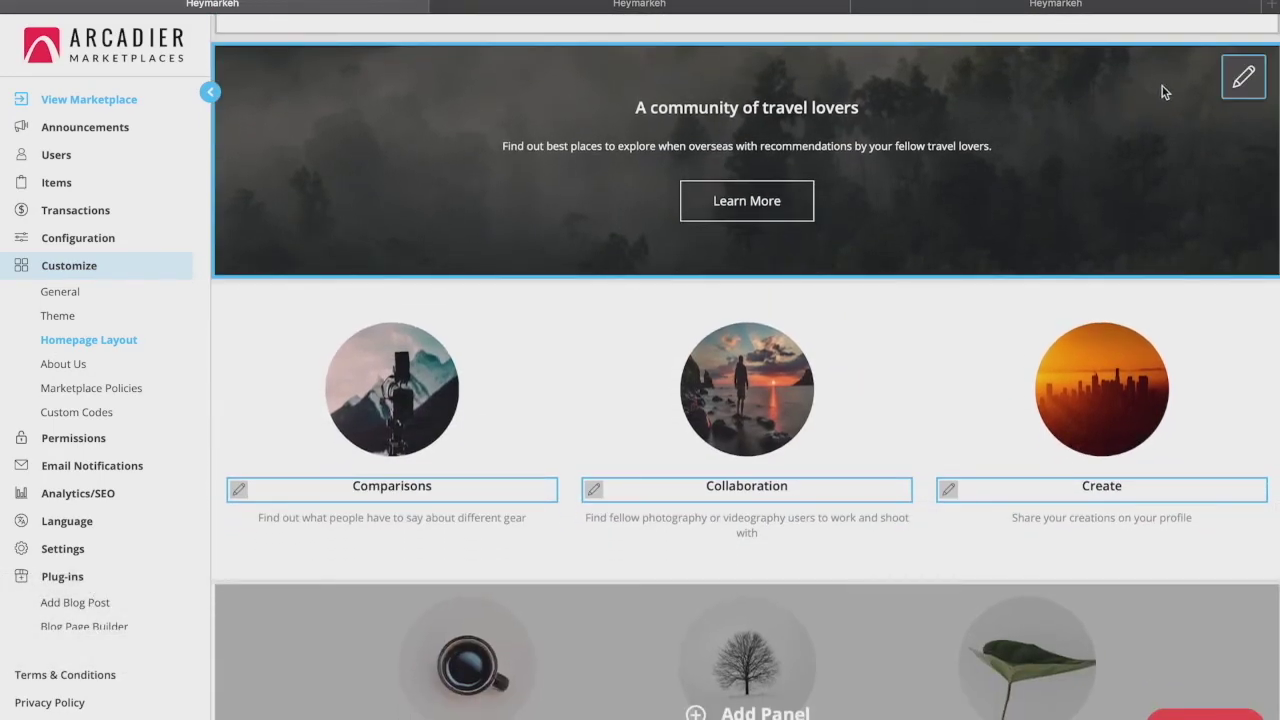
pyautogui.click(1241, 86)
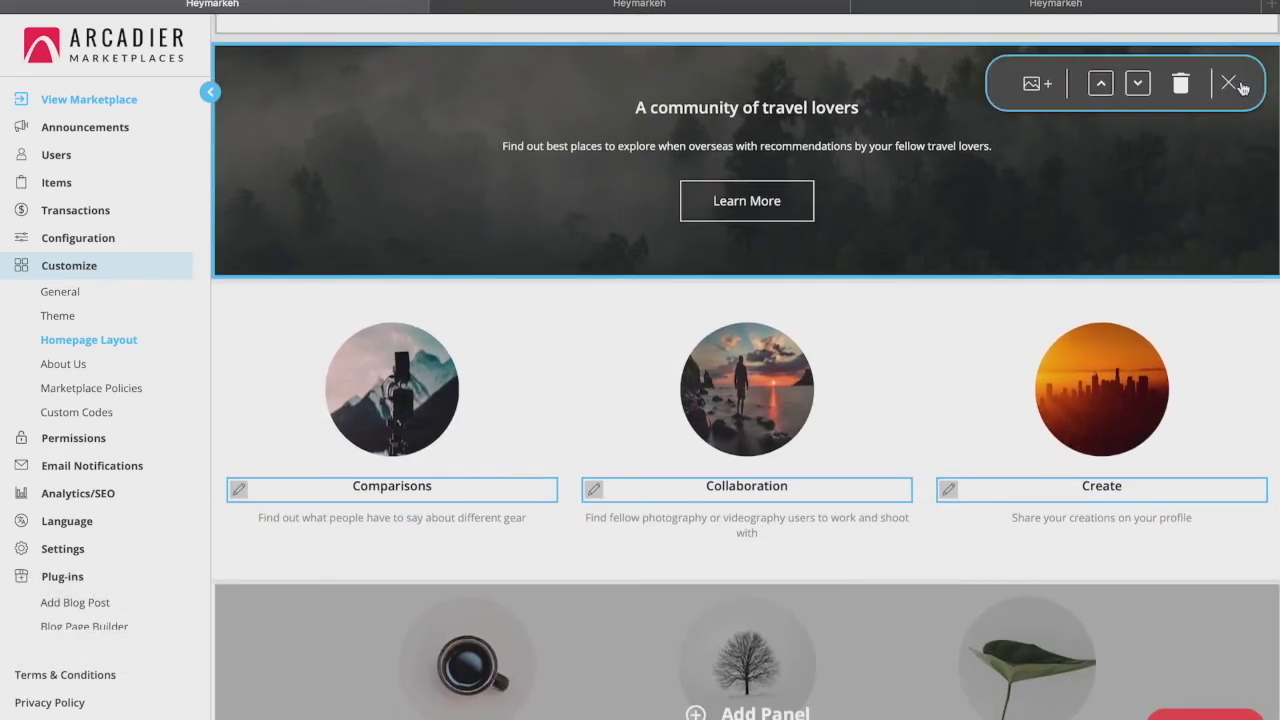
pyautogui.click(1139, 86)
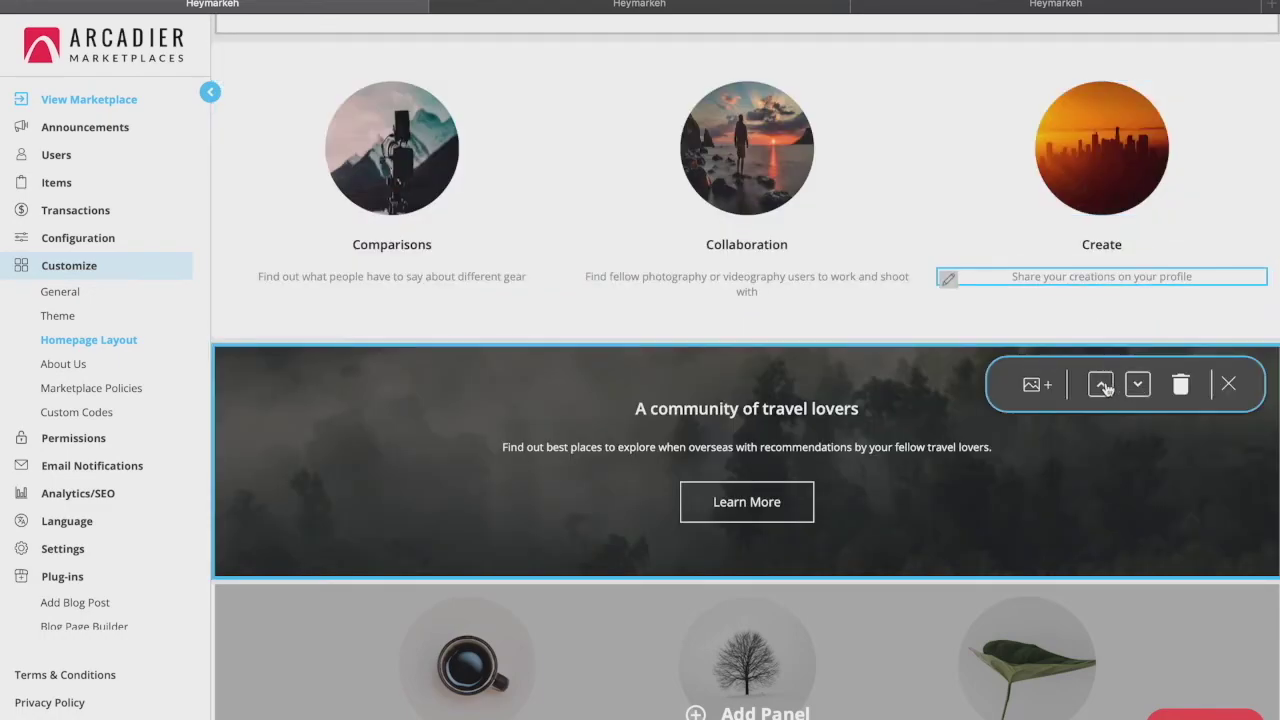
pyautogui.click(1104, 388)
pyautogui.click(1107, 389)
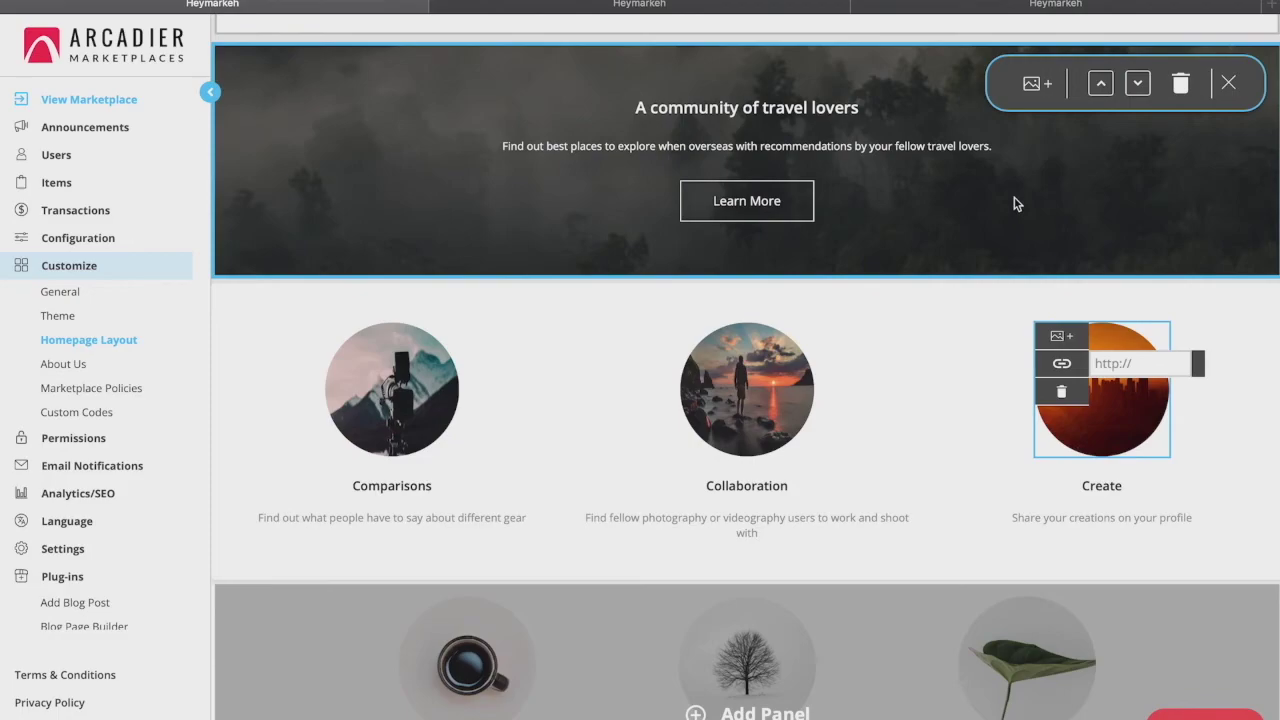
pyautogui.click(971, 314)
pyautogui.scroll(-1, 969, 309)
pyautogui.click(405, 385)
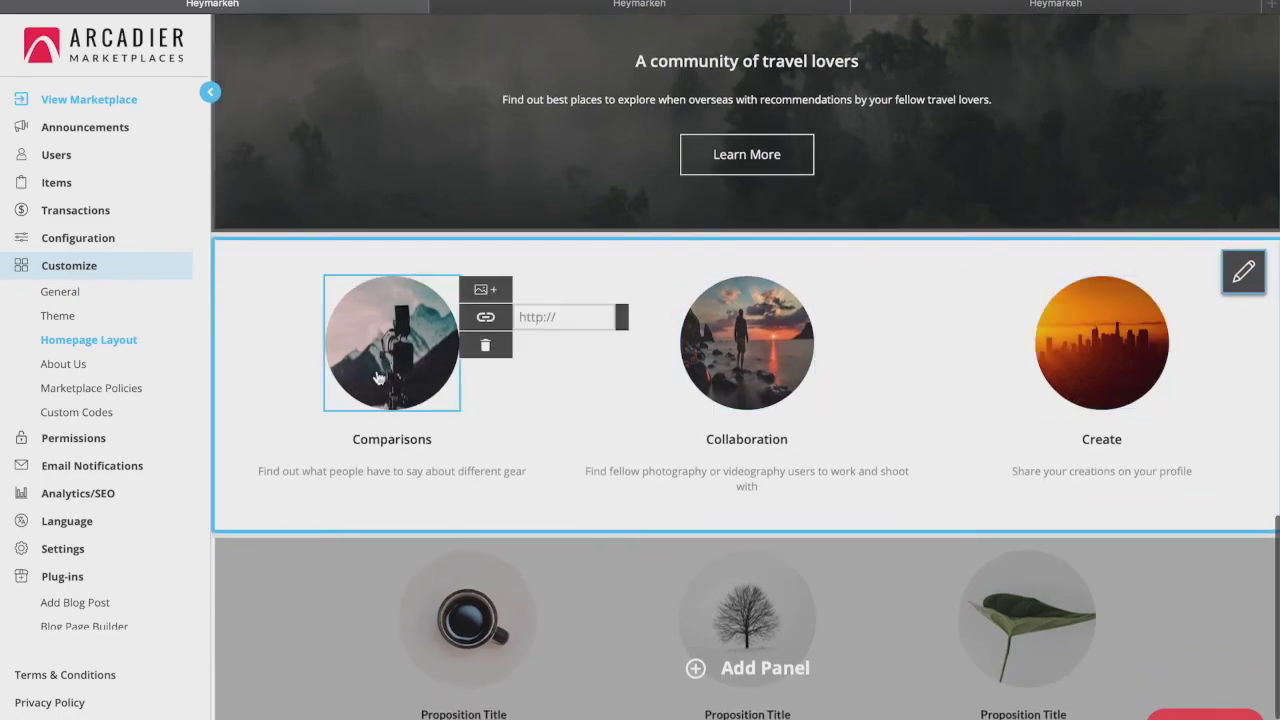
pyautogui.click(765, 355)
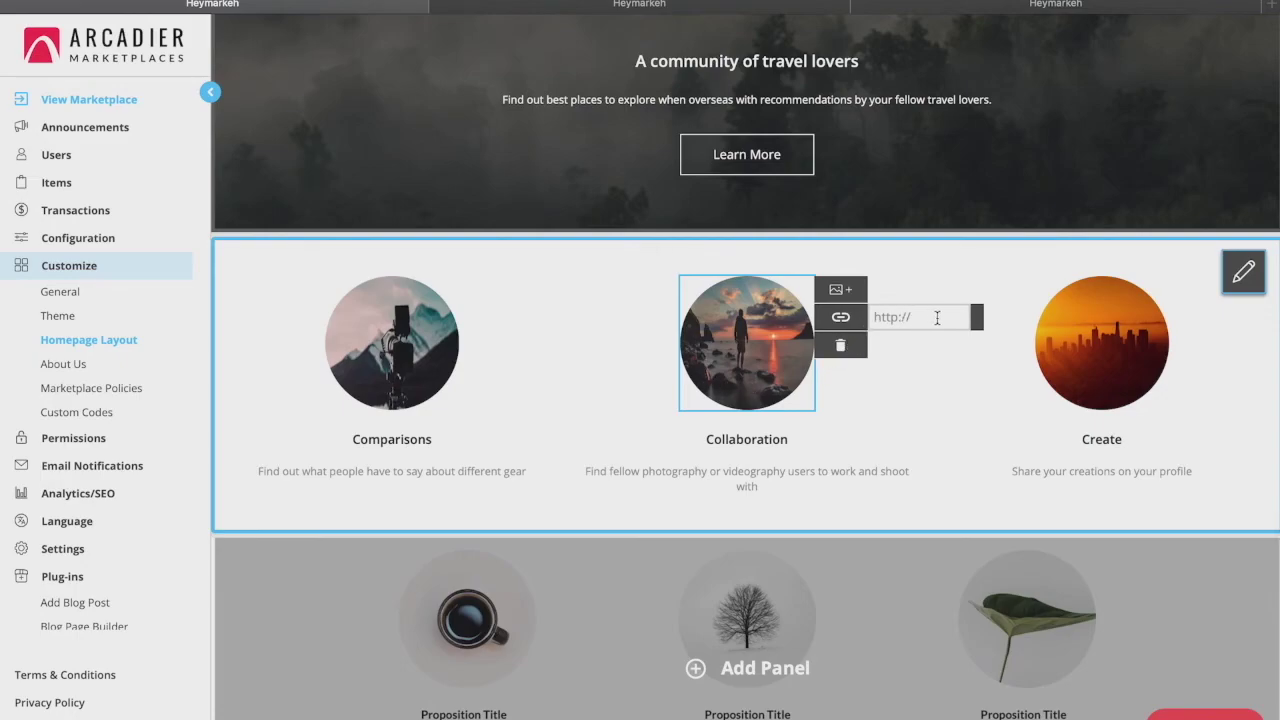
pyautogui.click(880, 436)
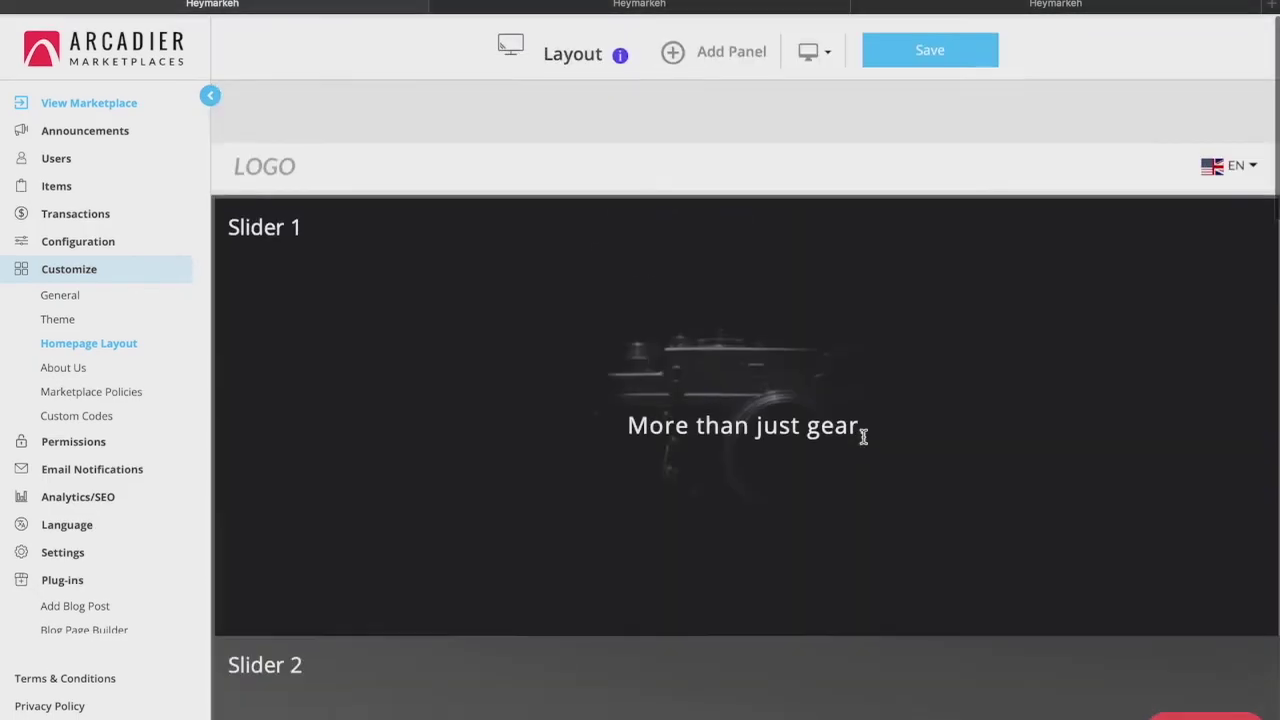
# Preview the homepage layout in Mobile view and save the layout
pyautogui.click(862, 434)
pyautogui.click(822, 51)
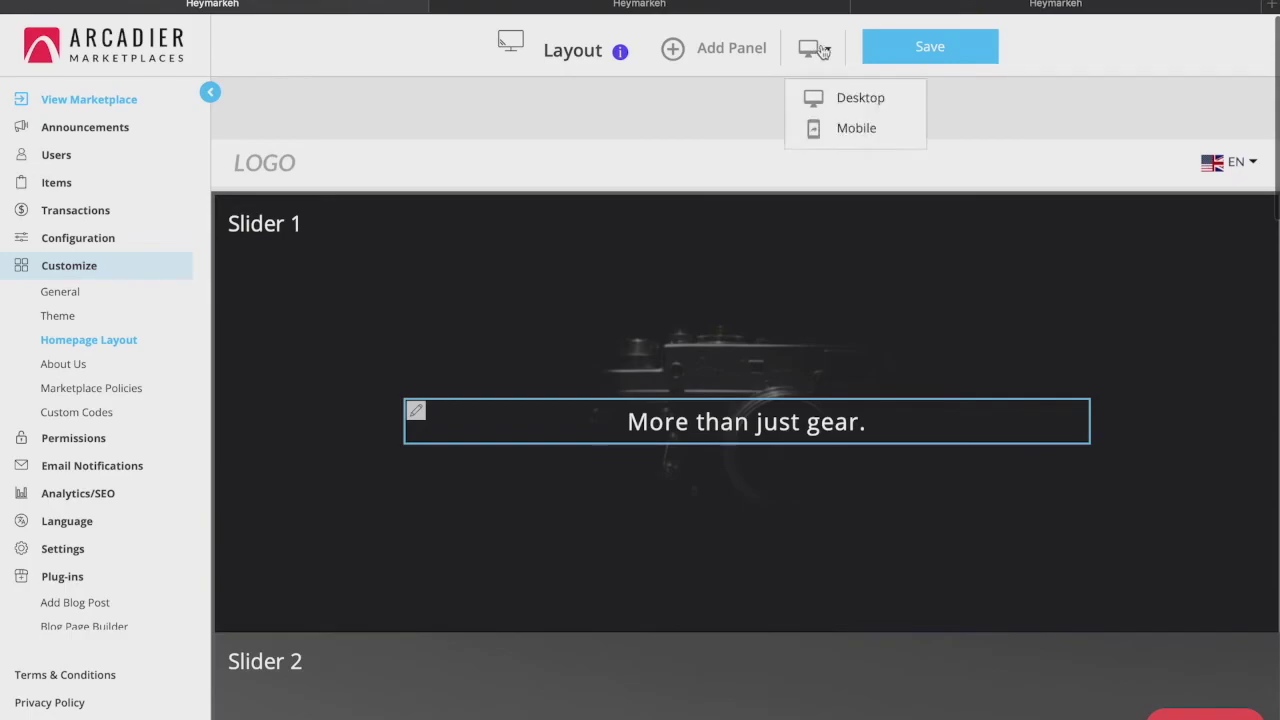
pyautogui.click(848, 140)
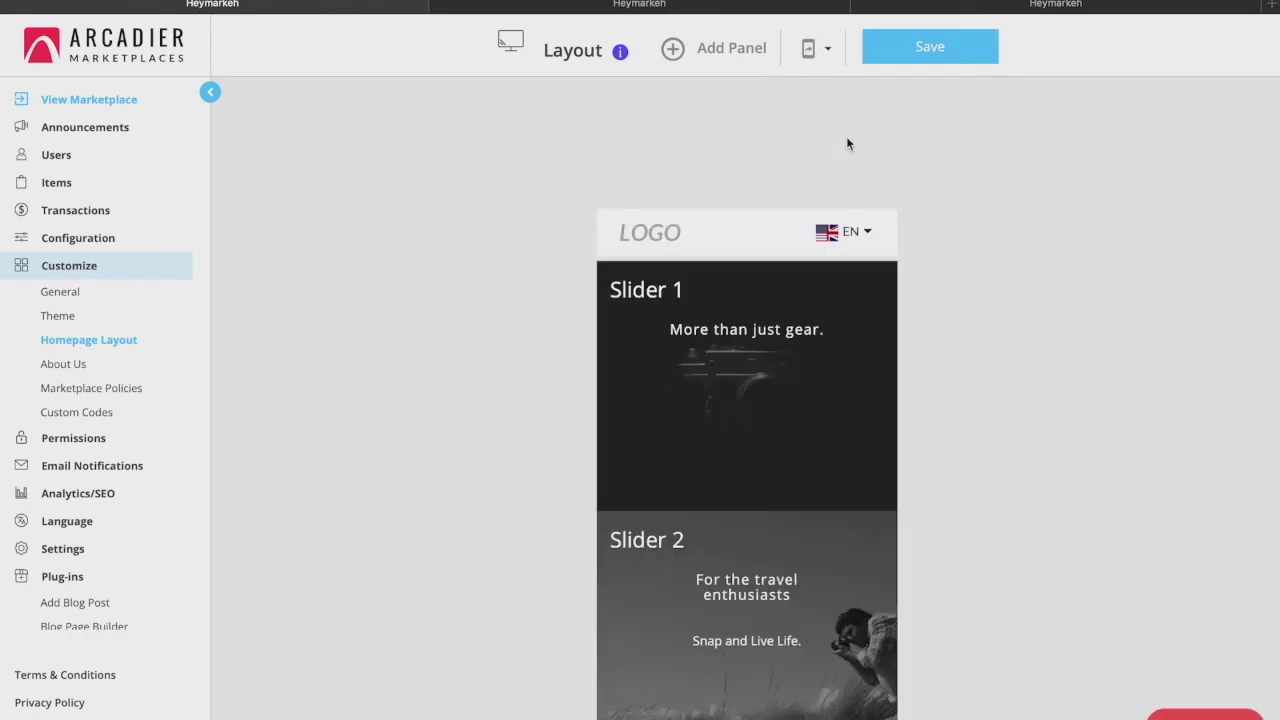
pyautogui.scroll(-6, 846, 144)
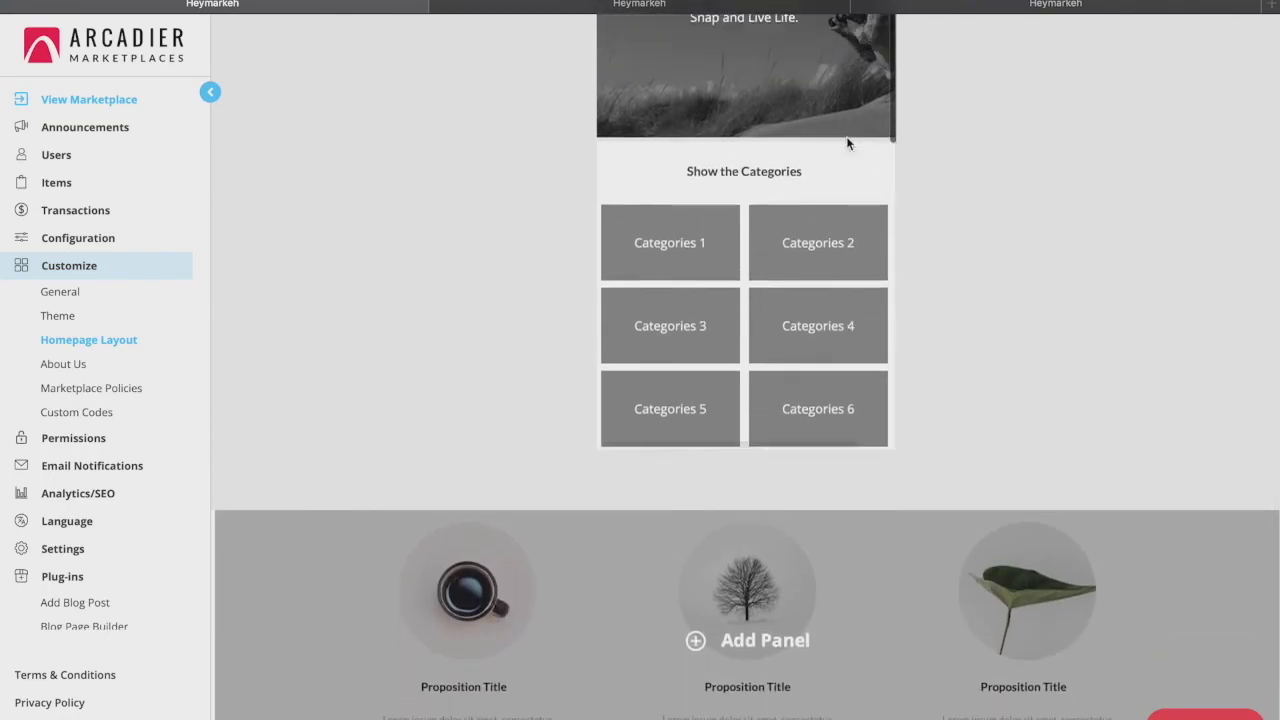
pyautogui.scroll(8, 846, 136)
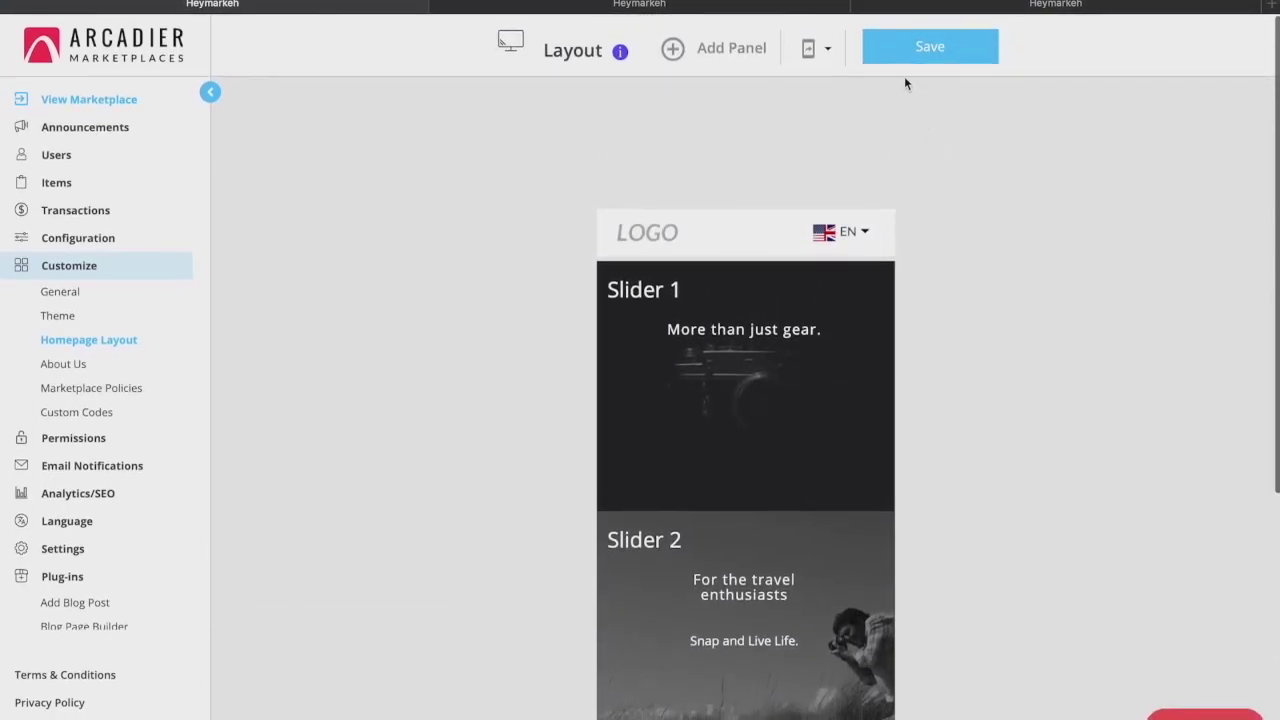
pyautogui.click(919, 50)
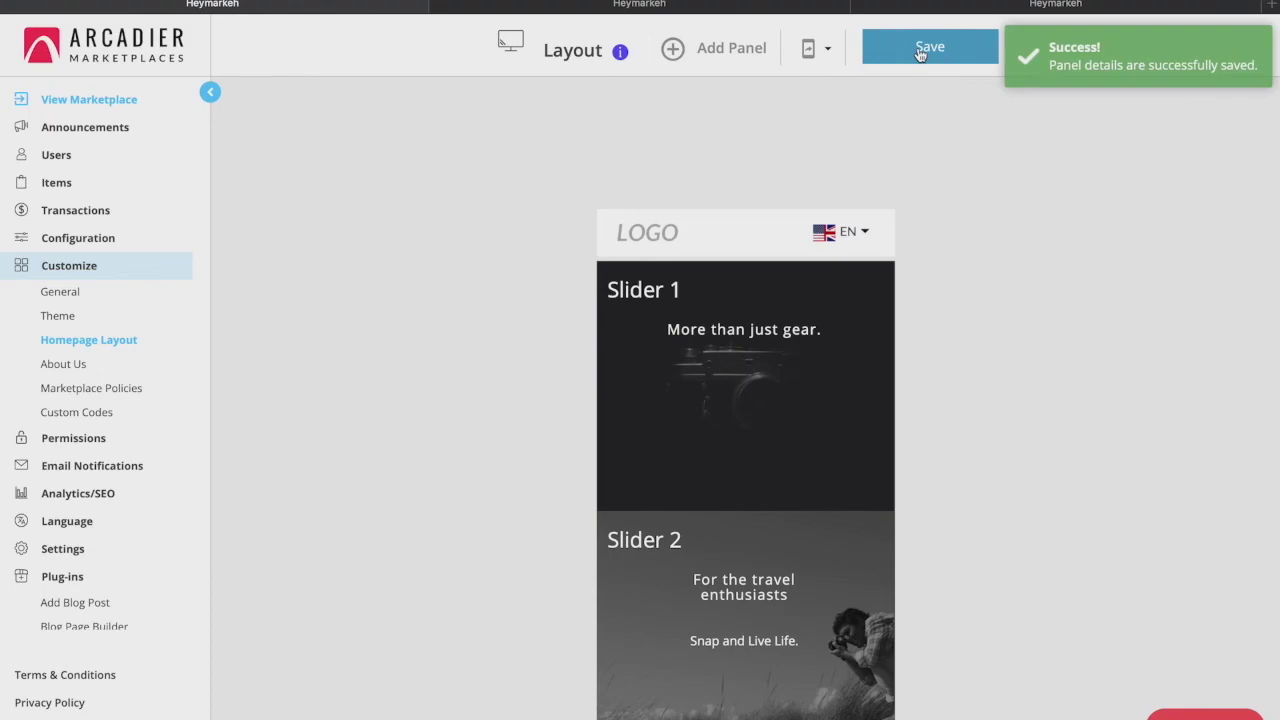
pyautogui.click(63, 364)
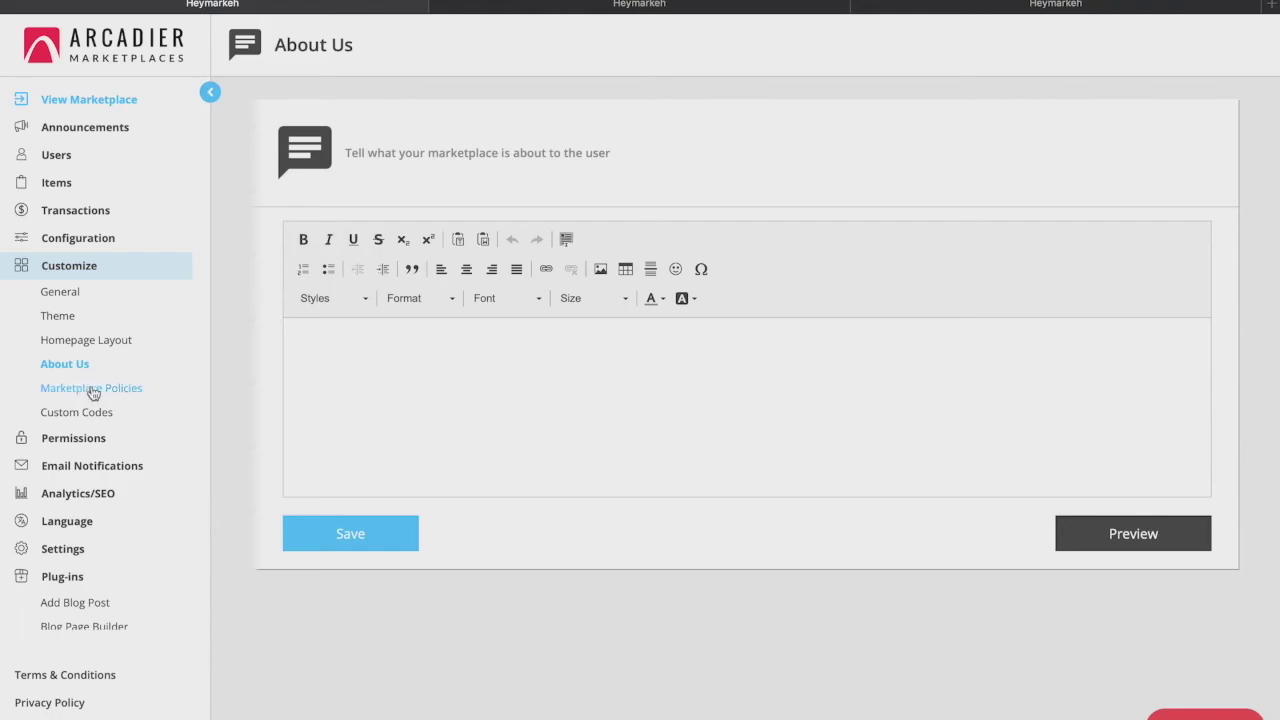
# Read through the Terms of Service text under Marketplace Policies, then go to Custom Codes
pyautogui.click(93, 390)
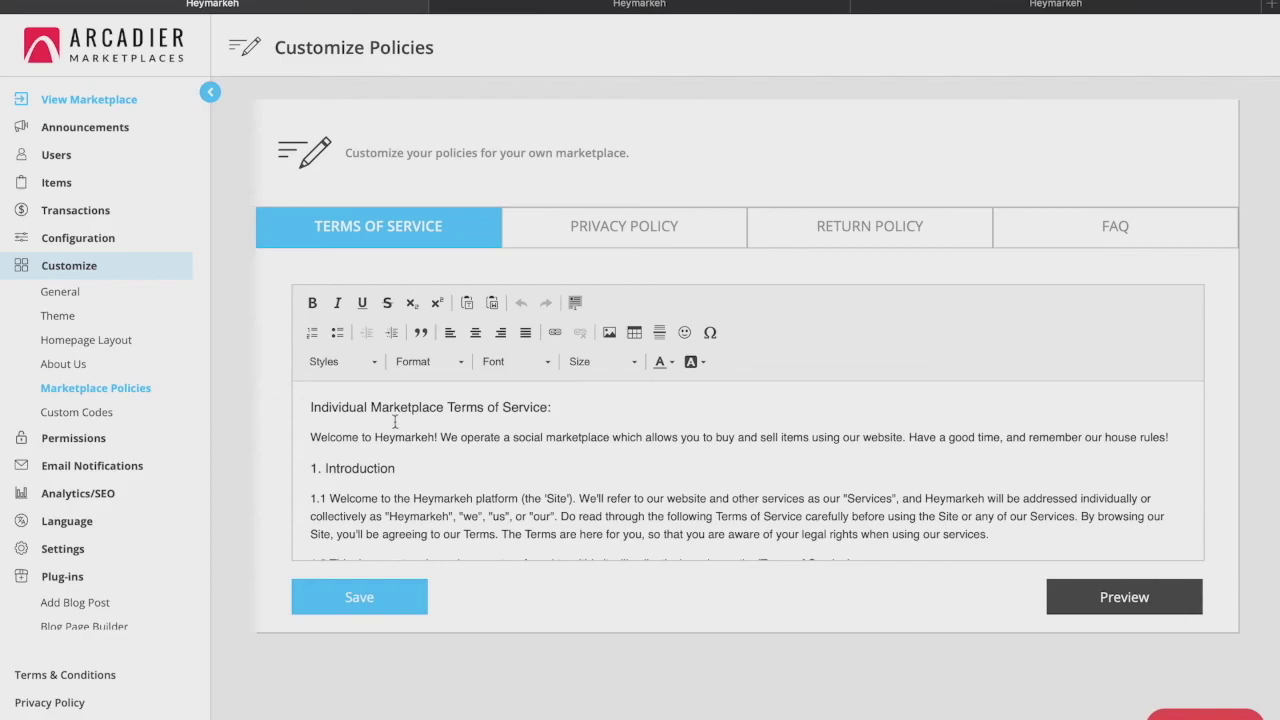
pyautogui.scroll(-5, 425, 428)
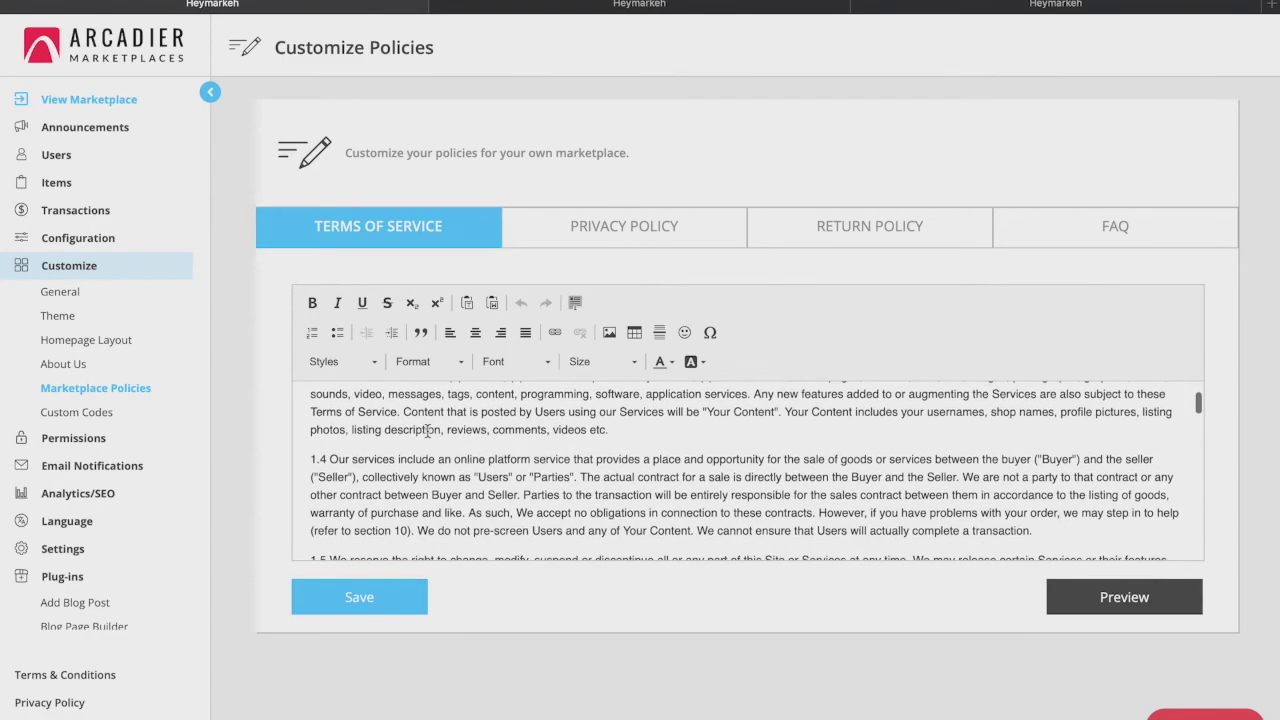
pyautogui.scroll(-12, 428, 430)
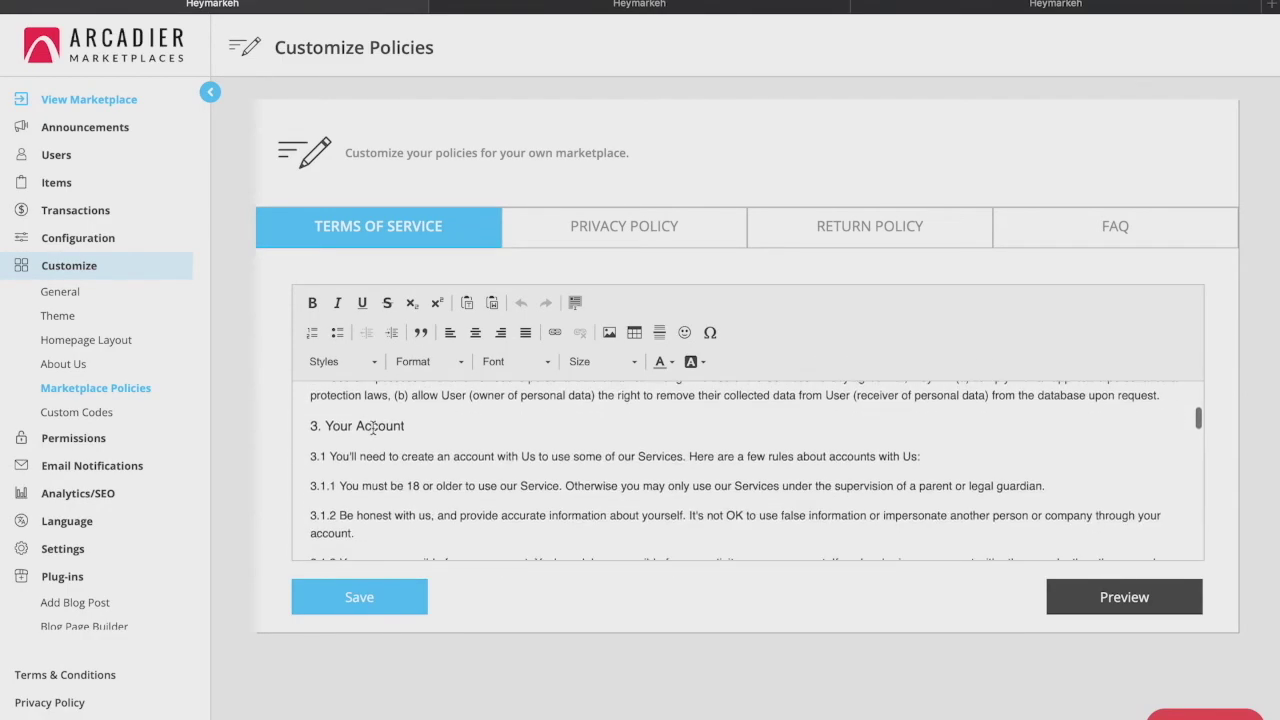
pyautogui.click(80, 412)
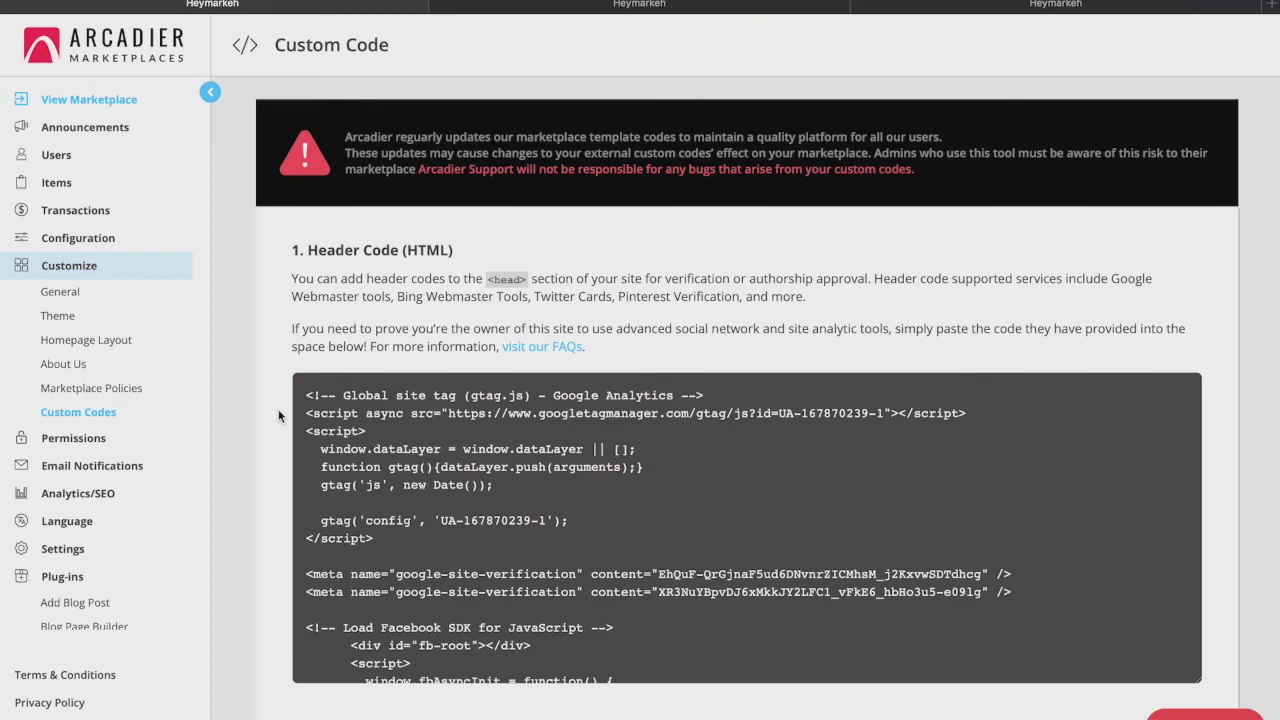
pyautogui.scroll(-7, 279, 412)
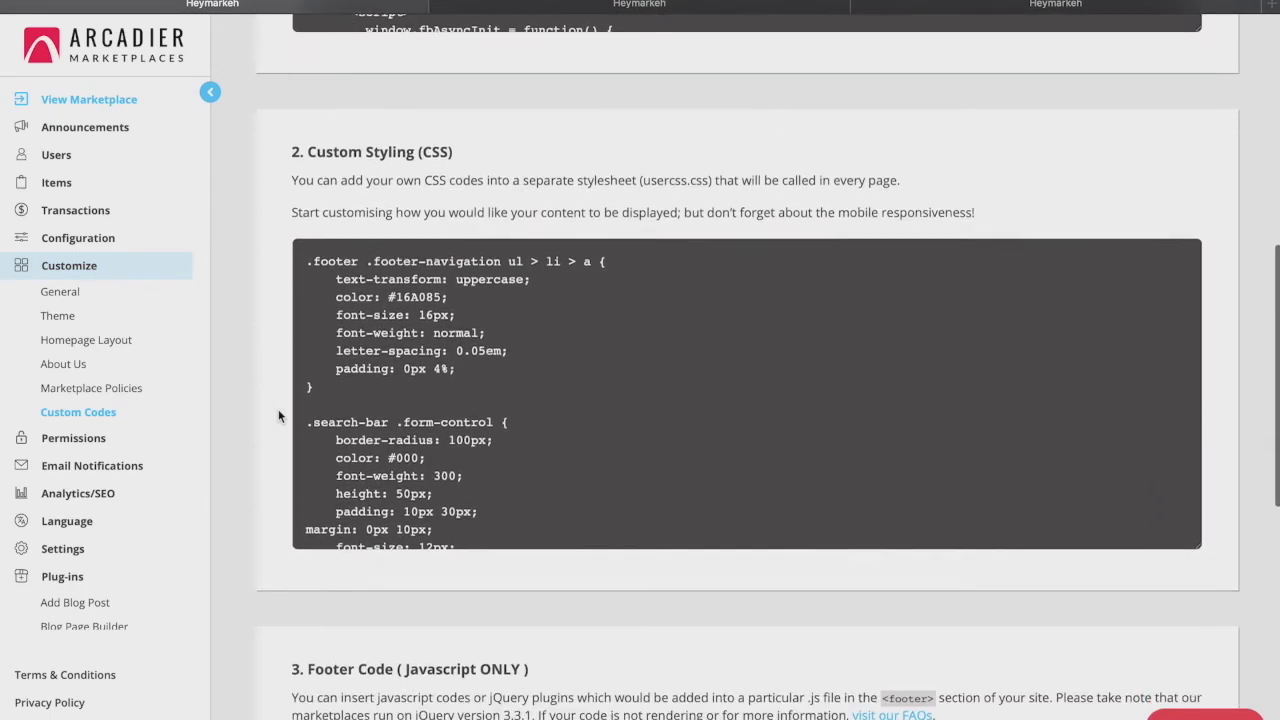
pyautogui.scroll(-5, 279, 414)
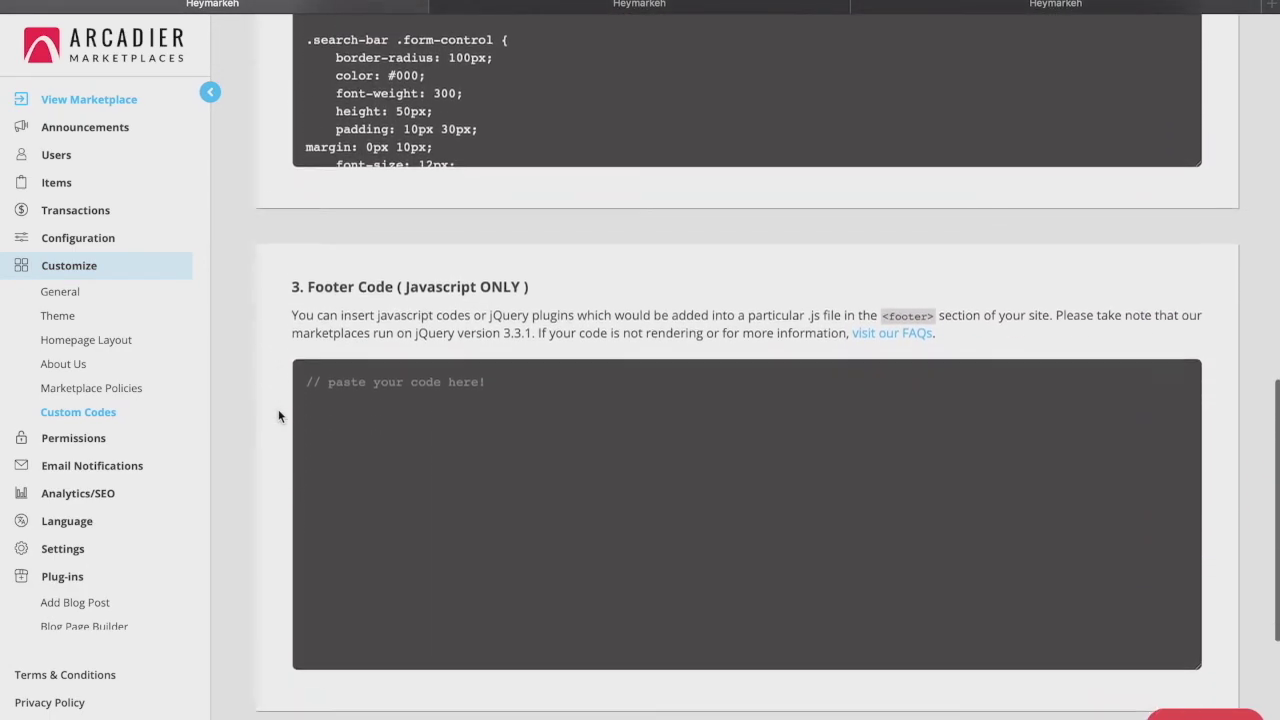
pyautogui.scroll(-1, 279, 416)
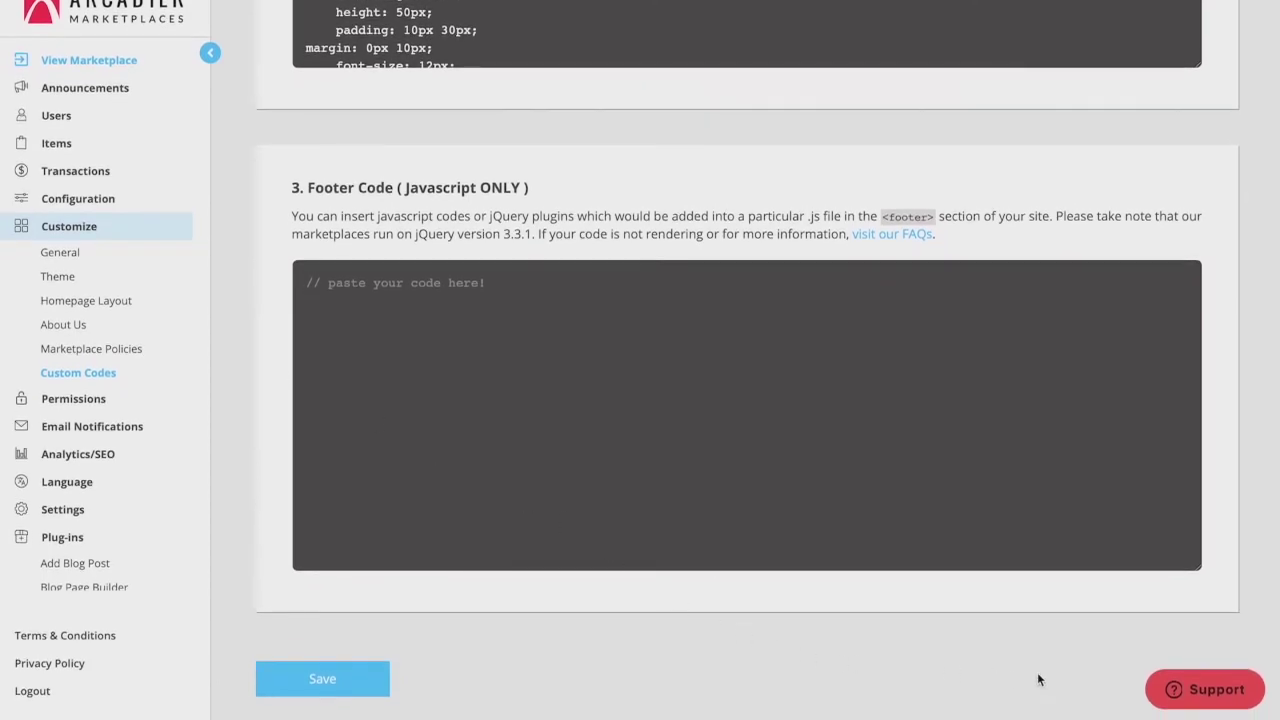
pyautogui.scroll(-1, 1100, 680)
# Bring up the Support panel showing custom-code help articles
pyautogui.click(1170, 692)
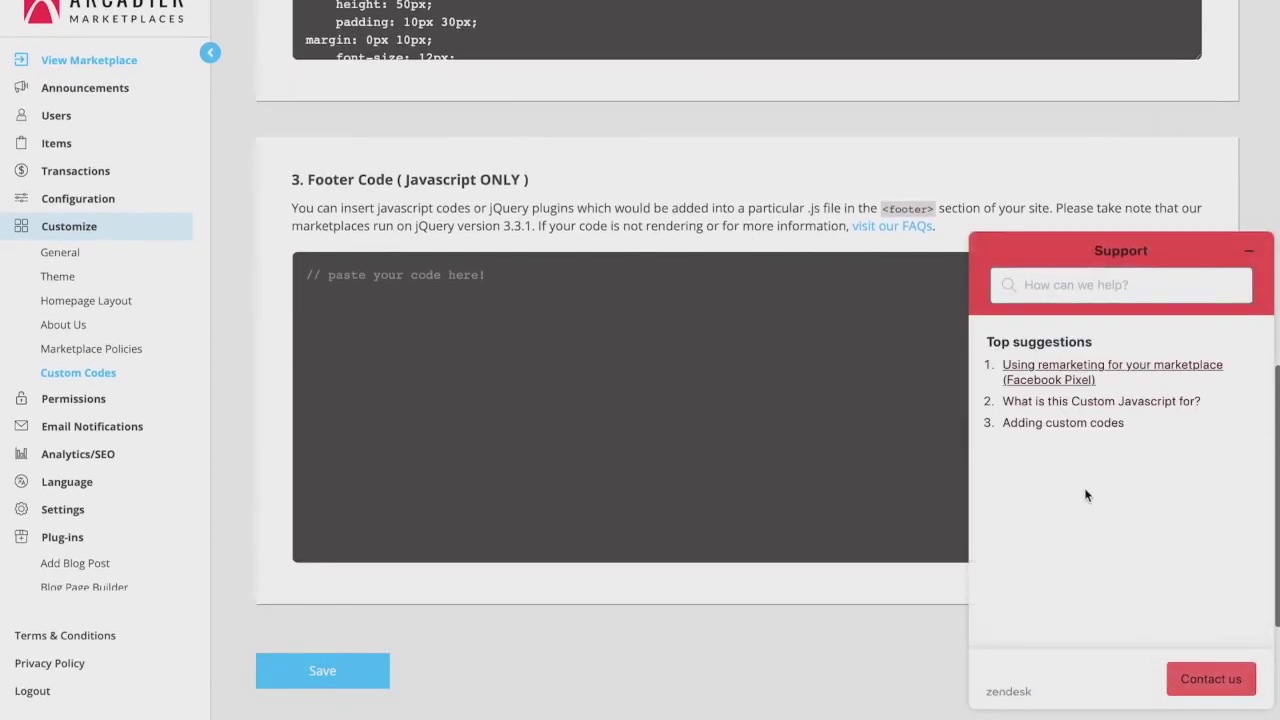